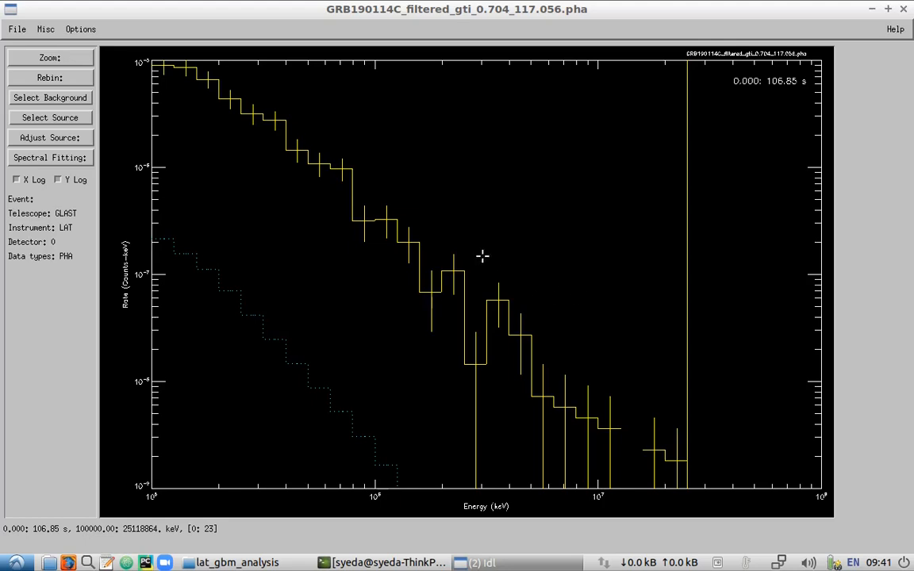
Review the loaded n4, n3, n8, b0 and LAT dataset files in the rmfit file list, then return to the LAT spectrum
{"action": "key", "text": "alt+Tab"}
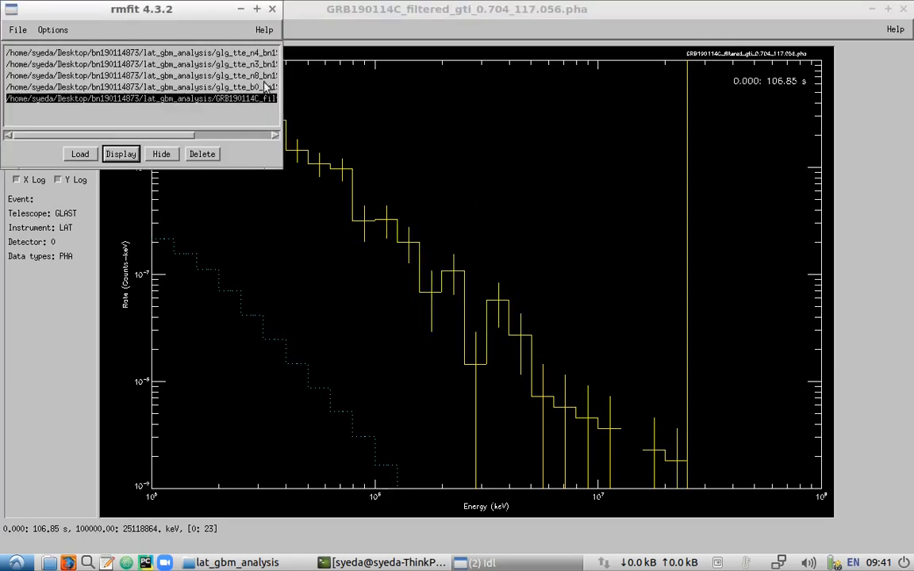
{"action": "left_click", "coordinate": [212, 136]}
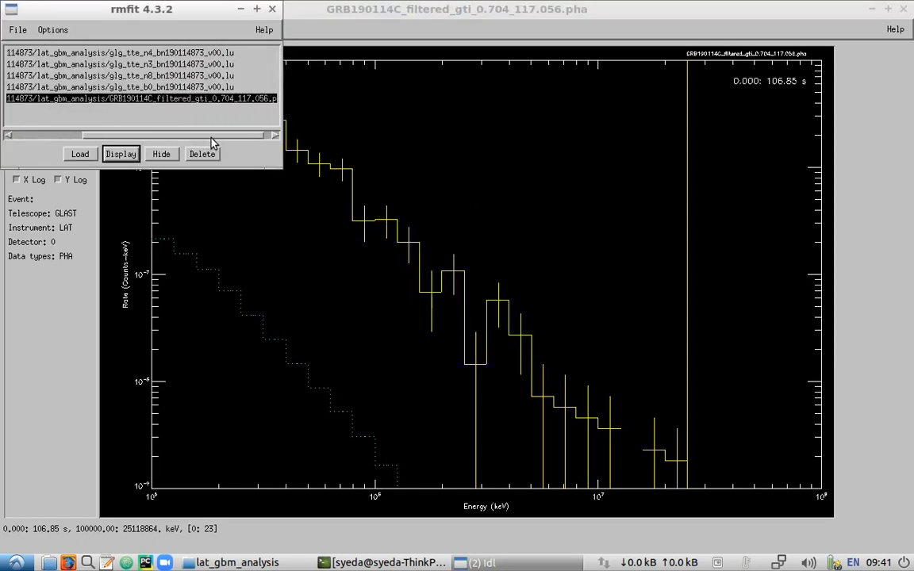
{"action": "left_click", "coordinate": [135, 53]}
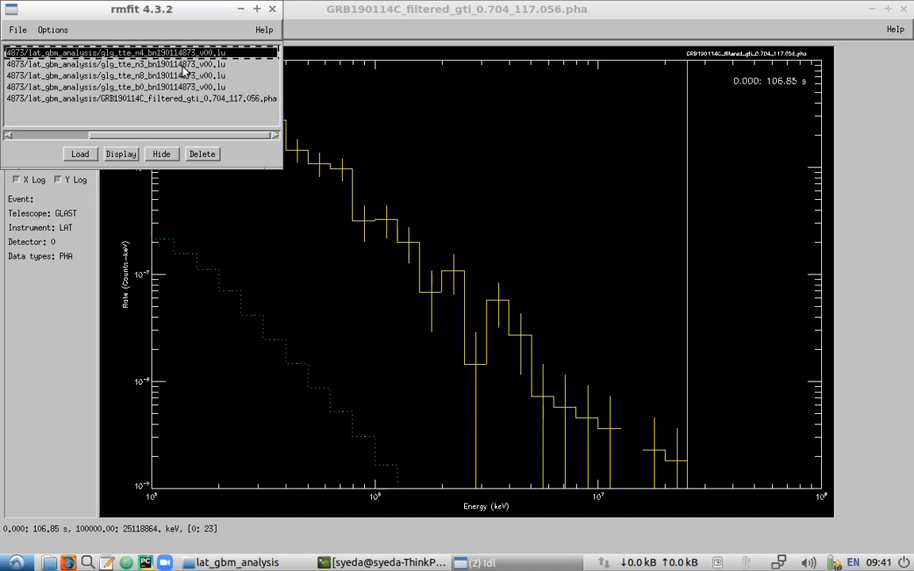
{"action": "left_click_drag", "start_coordinate": [167, 63], "coordinate": [168, 75]}
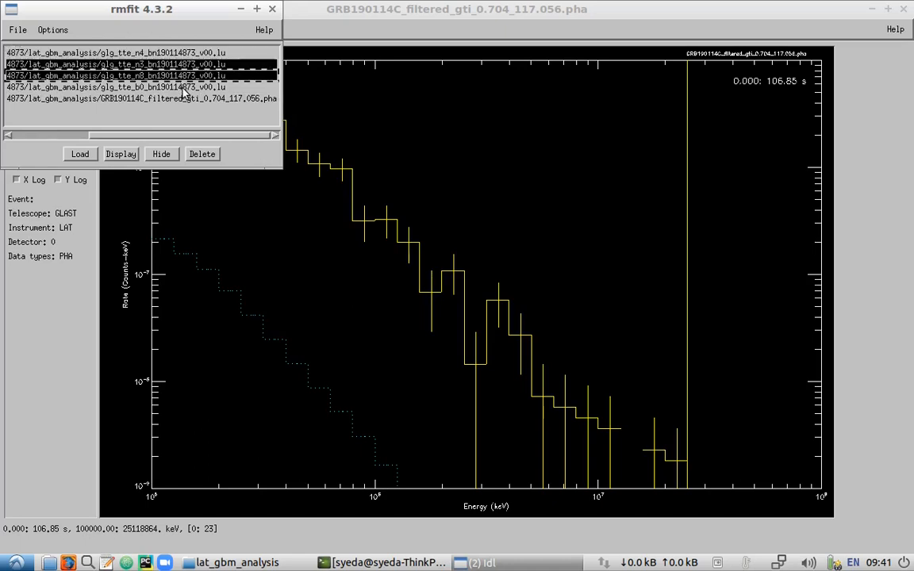
{"action": "left_click", "coordinate": [183, 88]}
{"action": "left_click", "coordinate": [183, 101]}
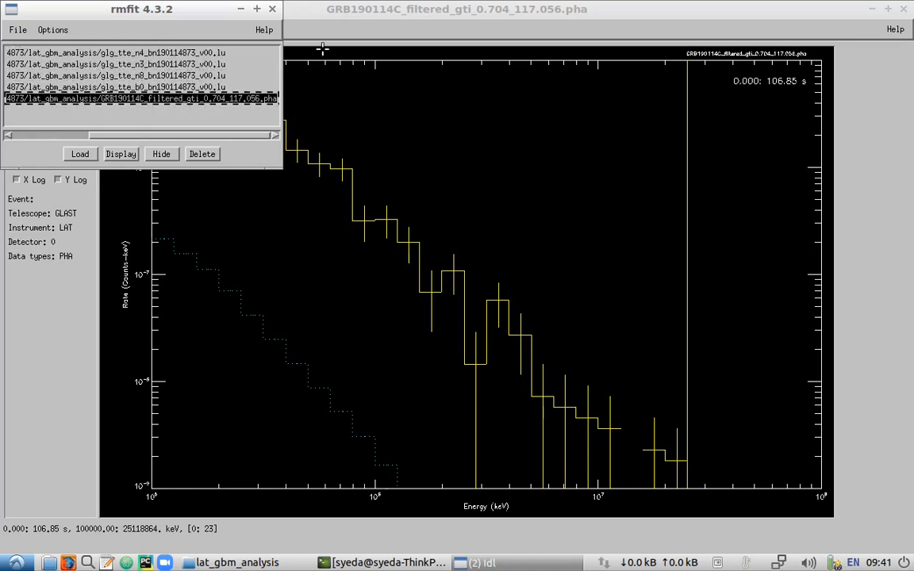
{"action": "left_click", "coordinate": [327, 24]}
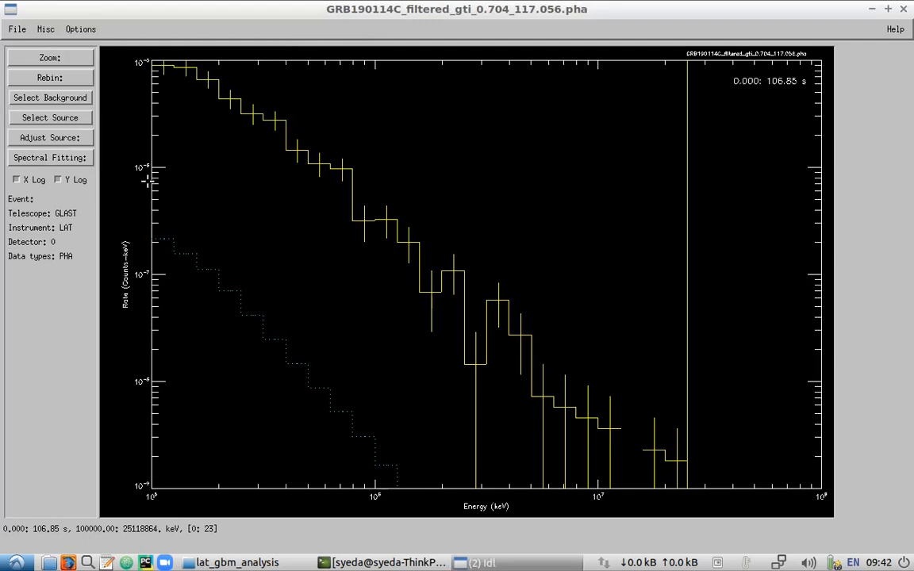
Start Fit Selections and assign the n4 .rsp2 response file to the glg_tte_n4_bn190114873_v00.fit dataset
{"action": "left_click", "coordinate": [82, 159]}
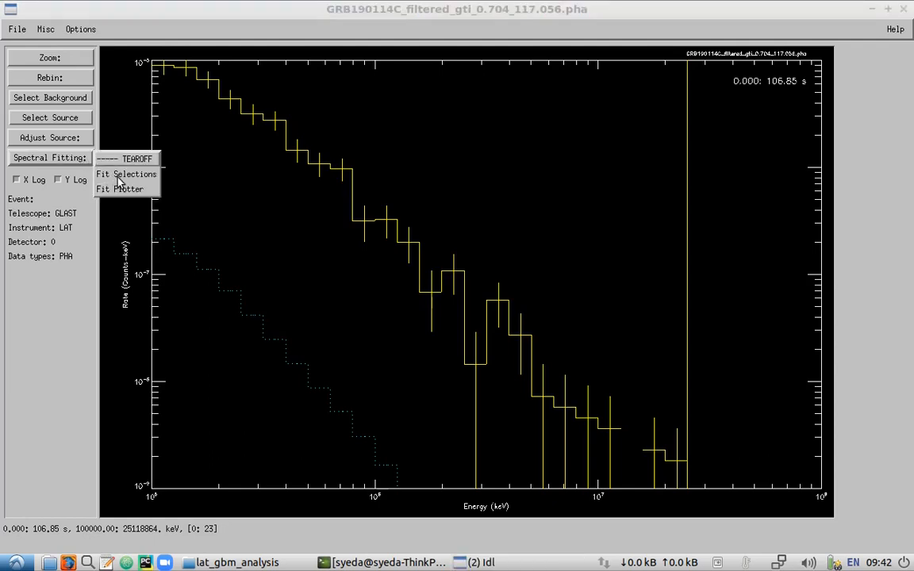
{"action": "left_click", "coordinate": [115, 175]}
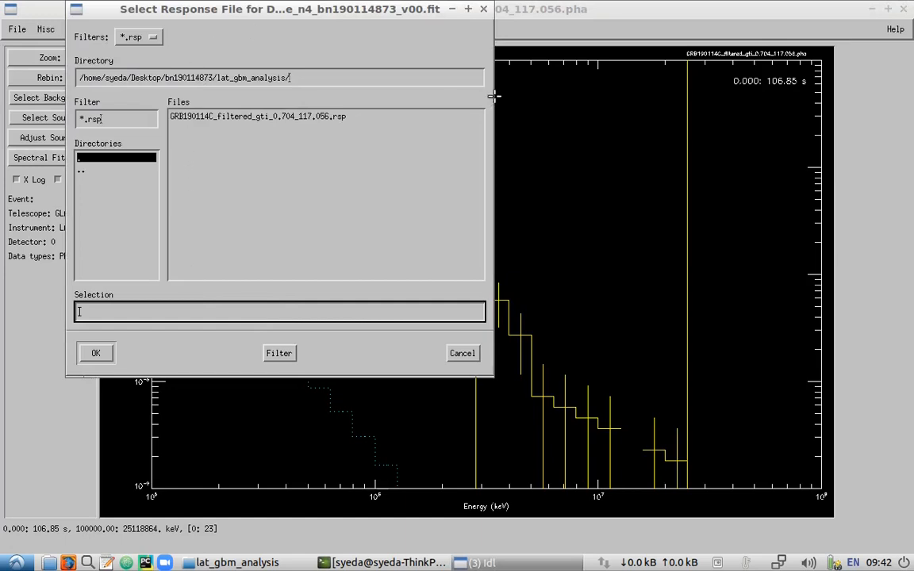
{"action": "left_click_drag", "start_coordinate": [493, 102], "coordinate": [631, 87]}
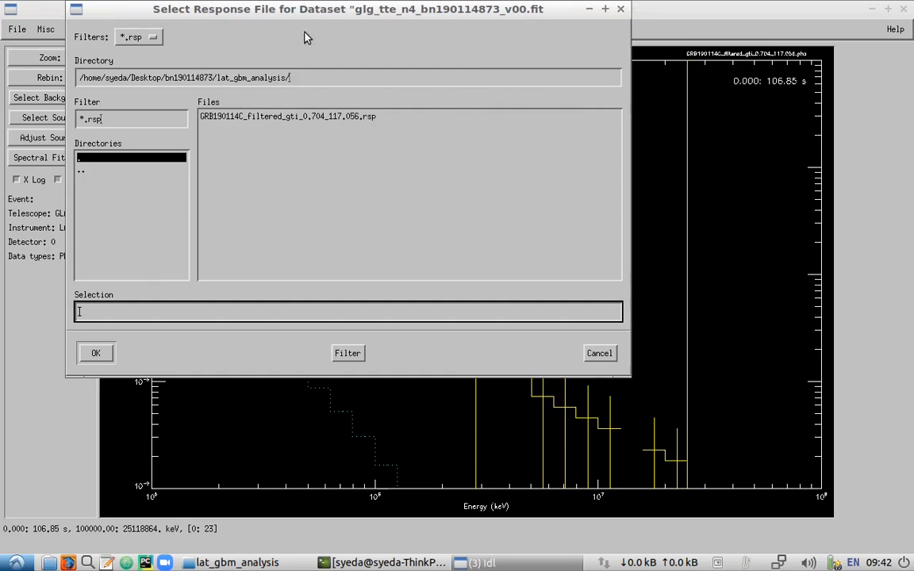
{"action": "left_click", "coordinate": [139, 37]}
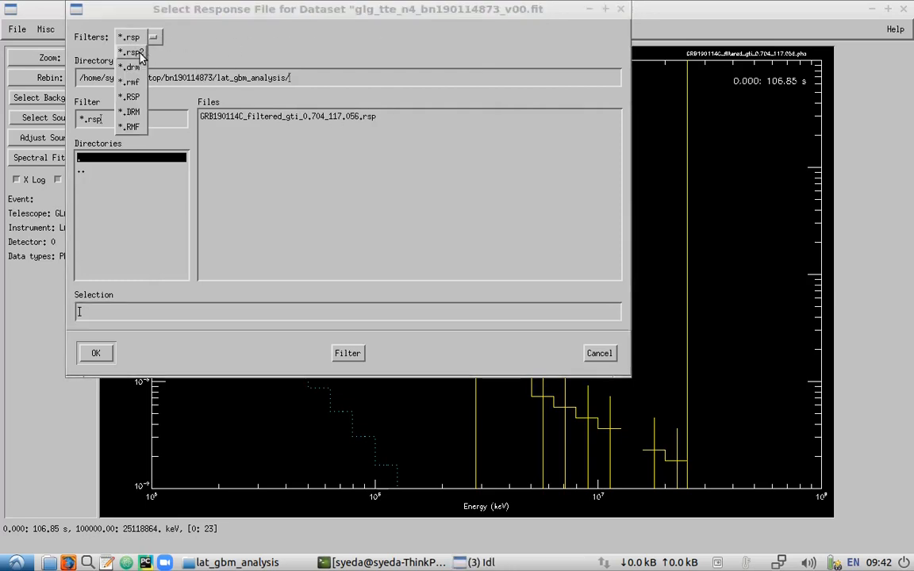
{"action": "left_click", "coordinate": [130, 48]}
{"action": "double_click", "coordinate": [290, 139]}
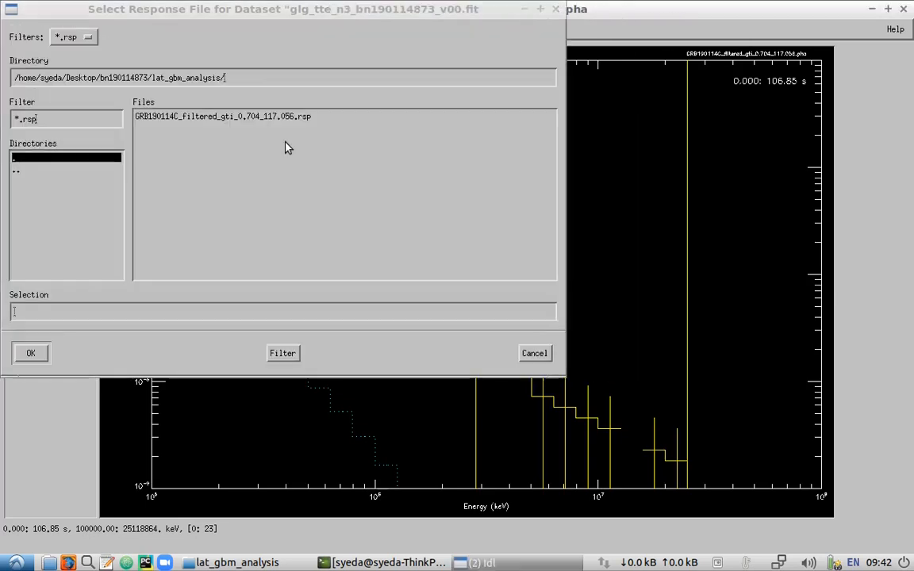
Assign glg_cspec_n3_bn190114873_v00.rsp2 and glg_cspec_n8_bn190114873_v00.rsp2 as response files for the n3 and n8 datasets
{"action": "left_click", "coordinate": [74, 40]}
{"action": "left_click", "coordinate": [69, 48]}
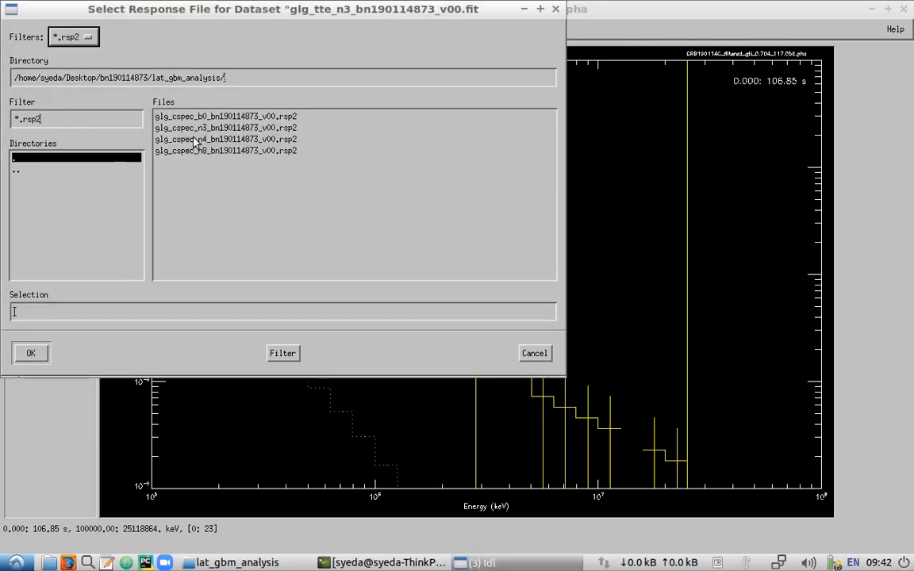
{"action": "double_click", "coordinate": [189, 124]}
{"action": "left_click", "coordinate": [70, 36]}
{"action": "left_click", "coordinate": [67, 48]}
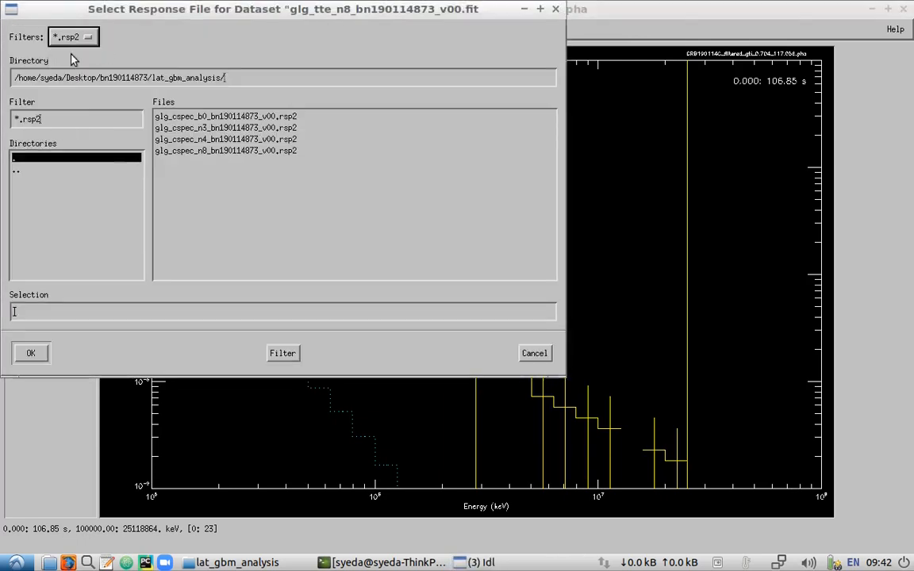
{"action": "left_click", "coordinate": [202, 151]}
{"action": "double_click", "coordinate": [203, 151]}
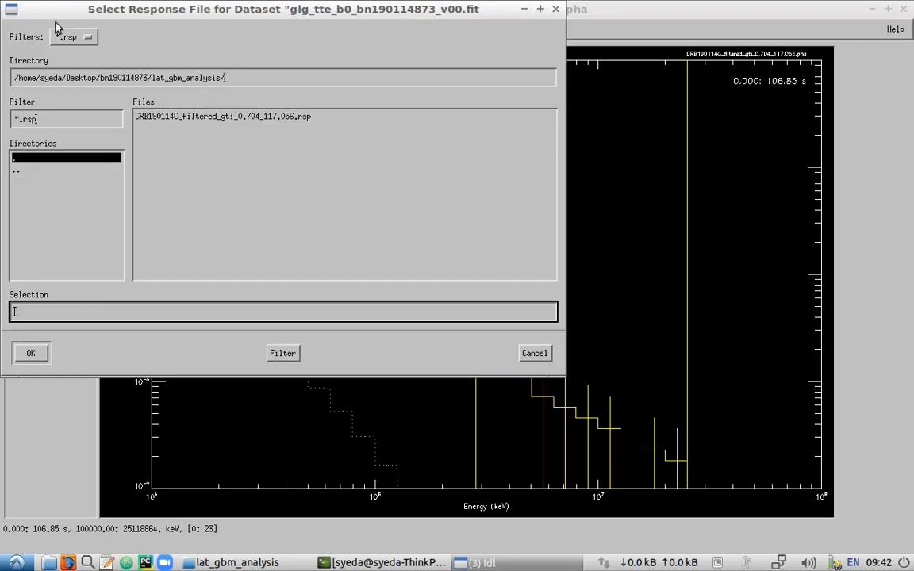
Assign glg_cspec_b0_bn190114873_v00.rsp2 as the response file for the b0 dataset
{"action": "left_click", "coordinate": [70, 37]}
{"action": "left_click", "coordinate": [67, 48]}
{"action": "double_click", "coordinate": [226, 117]}
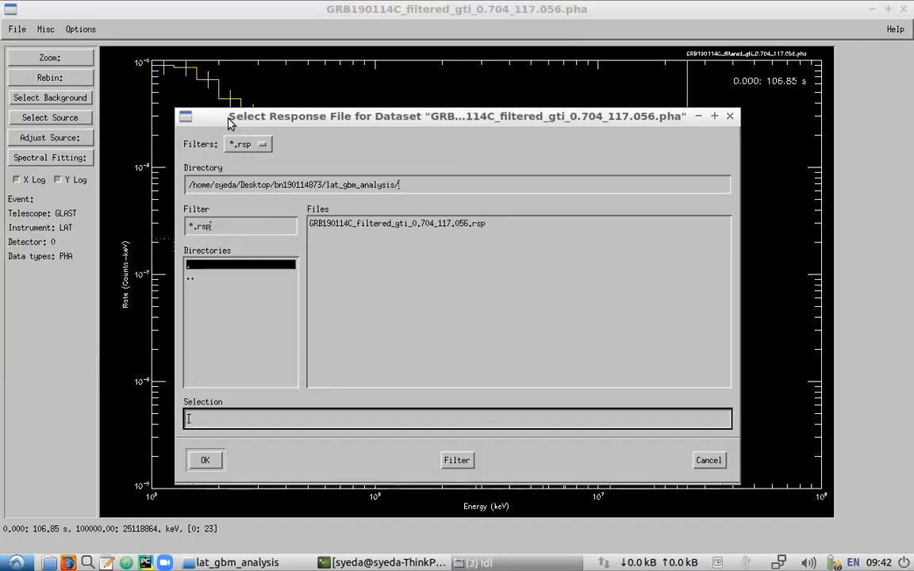
Assign GRB190114C_filtered_gti_0.704_117.056.rsp to the LAT dataset and accept all five datasets for fitting
{"action": "left_click", "coordinate": [364, 225]}
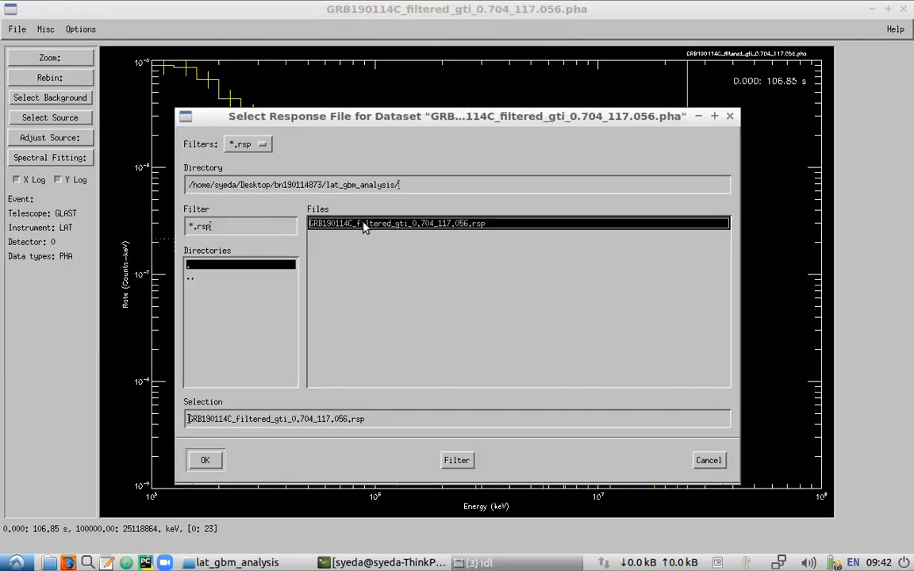
{"action": "double_click", "coordinate": [364, 225]}
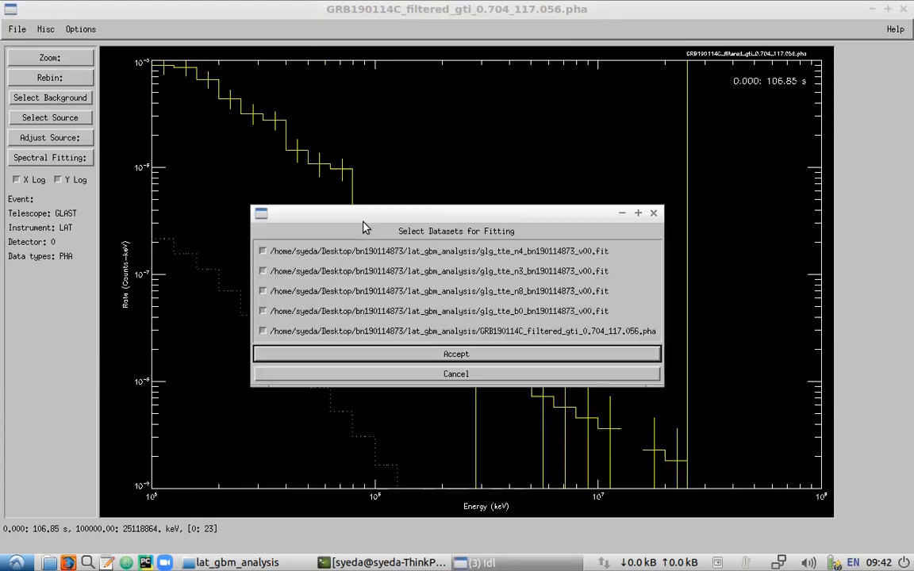
{"action": "left_click", "coordinate": [414, 355]}
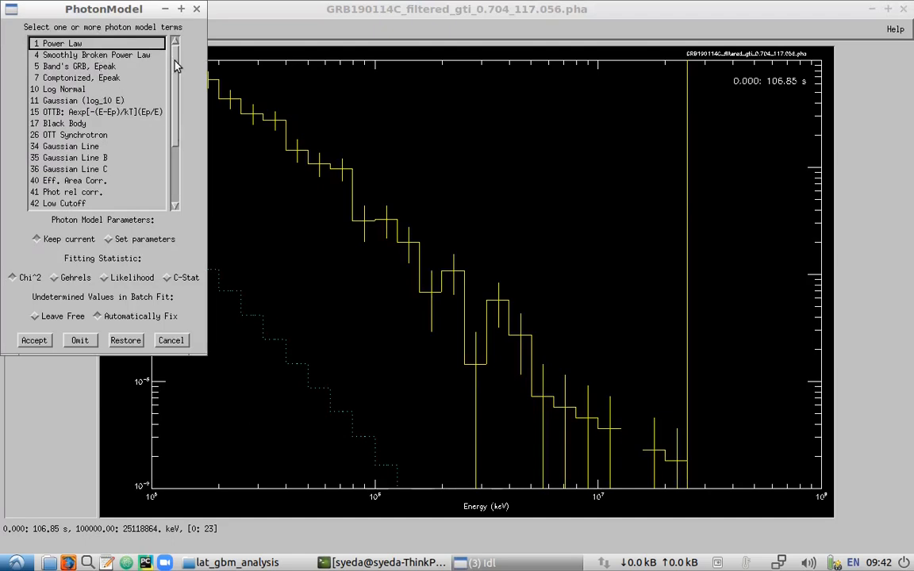
{"action": "left_click", "coordinate": [83, 44]}
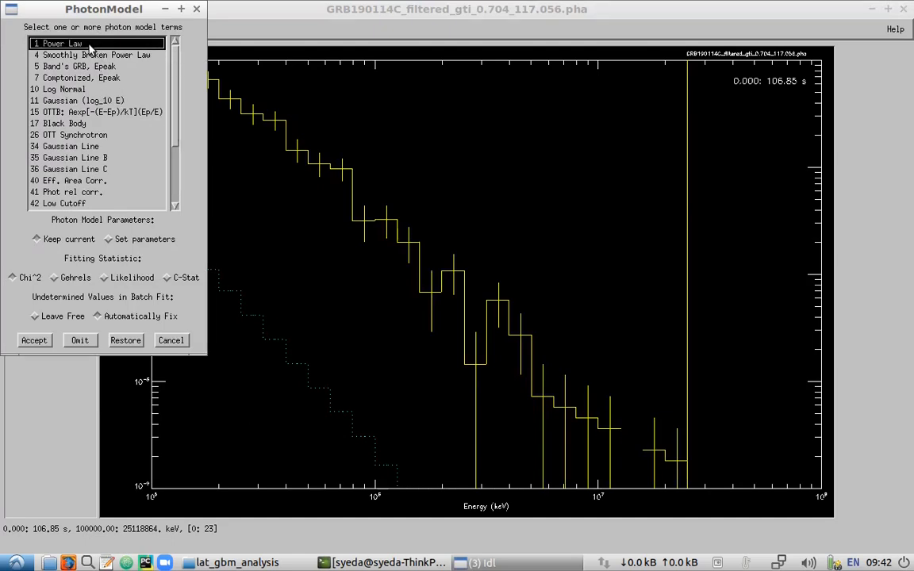
{"action": "left_click", "coordinate": [89, 56]}
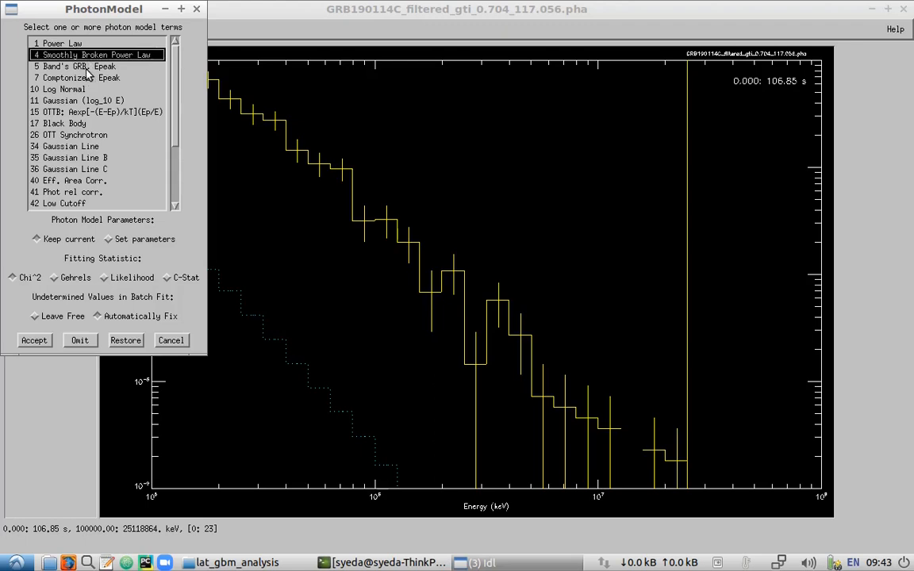
{"action": "left_click", "coordinate": [86, 67]}
{"action": "left_click", "coordinate": [82, 79]}
{"action": "left_click", "coordinate": [67, 124]}
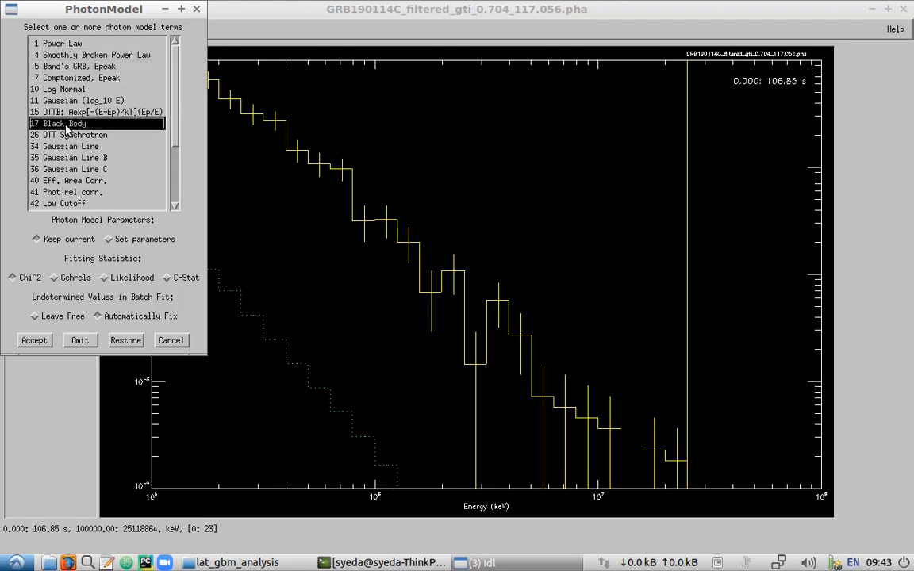
{"action": "left_click", "coordinate": [82, 182]}
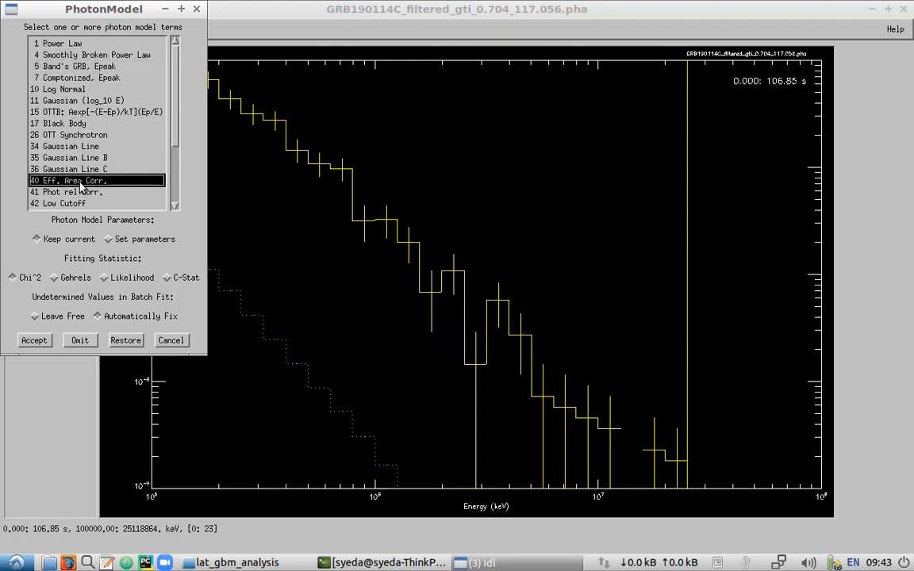
Fit the datasets with the Power Law model, choosing Set parameters with default values and the C-Stat fitting statistic
{"action": "left_click", "coordinate": [71, 43]}
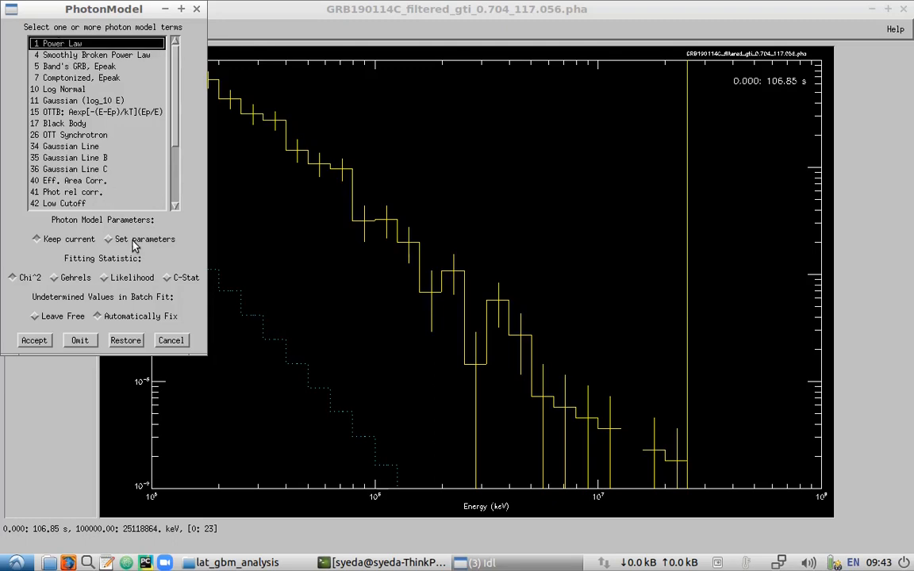
{"action": "left_click", "coordinate": [121, 239]}
{"action": "left_click", "coordinate": [181, 280]}
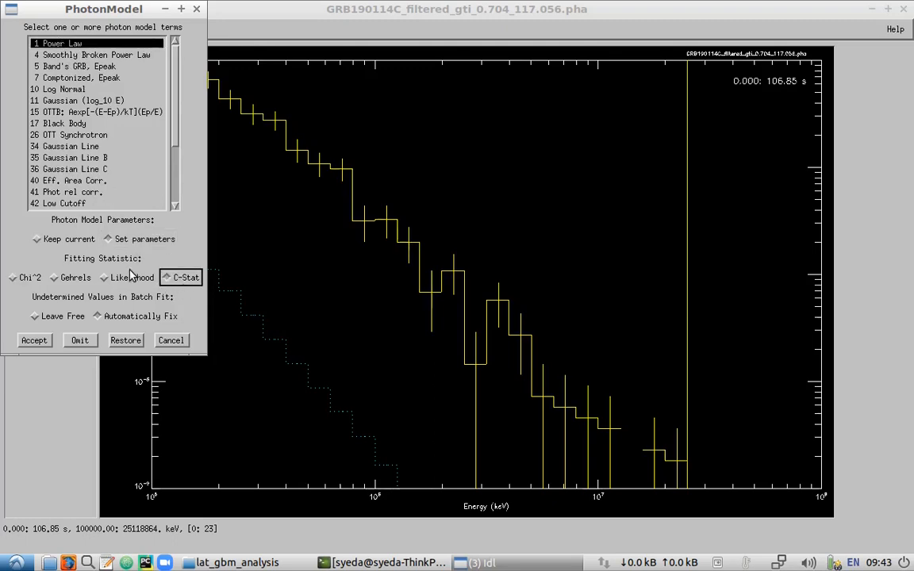
{"action": "left_click", "coordinate": [38, 342]}
{"action": "left_click", "coordinate": [267, 333]}
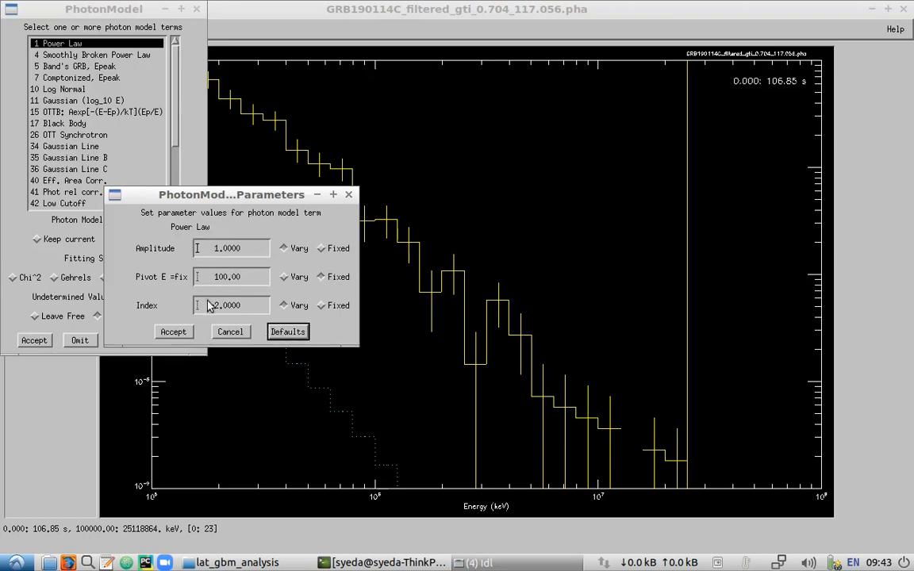
{"action": "left_click", "coordinate": [174, 331]}
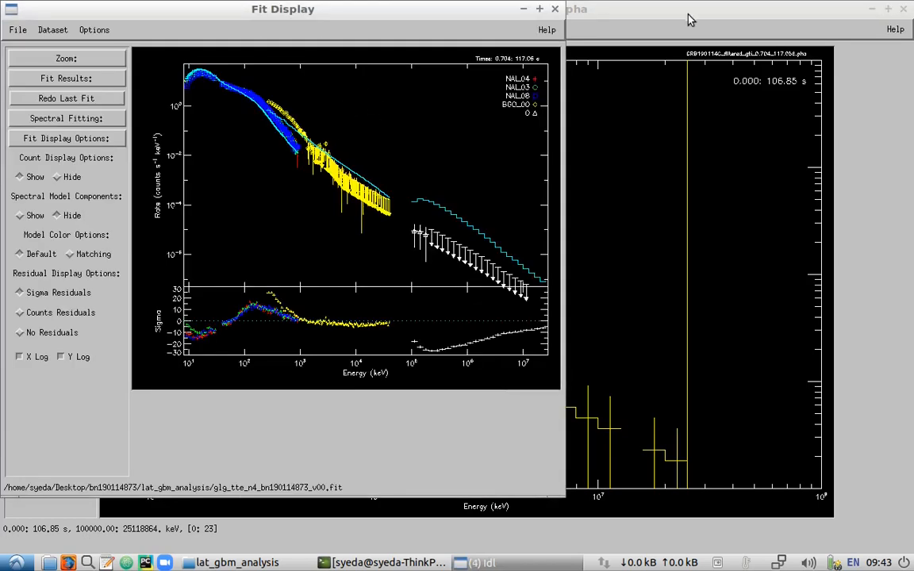
Close the LAT spectrum window, place the Fit Display beside the Fit Log and read the power-law fit results
{"action": "left_click", "coordinate": [903, 10]}
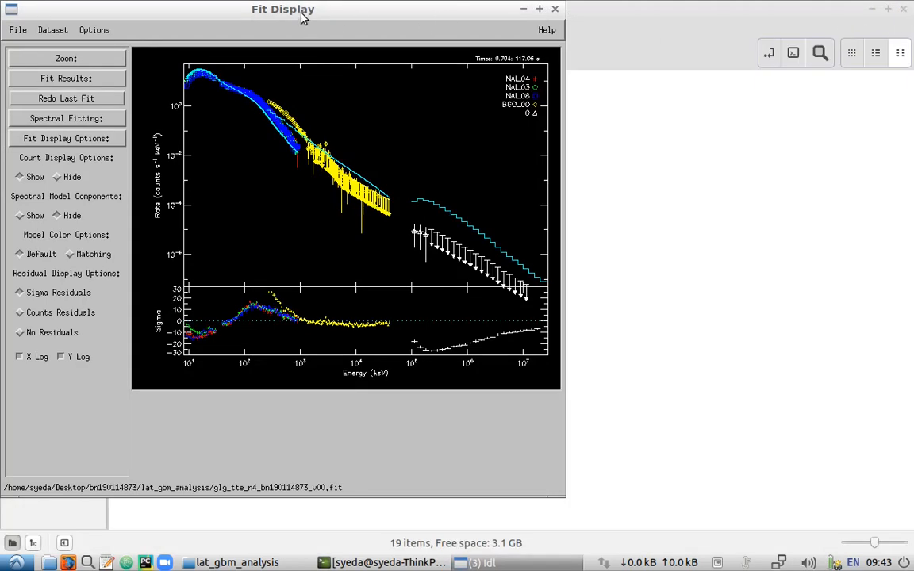
{"action": "left_click_drag", "start_coordinate": [278, 13], "coordinate": [625, 13]}
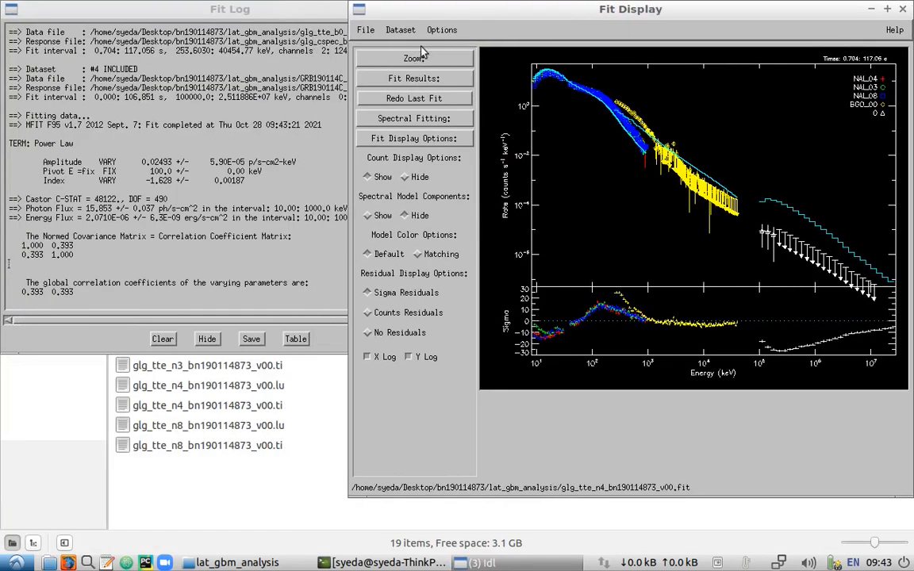
{"action": "left_click", "coordinate": [221, 198]}
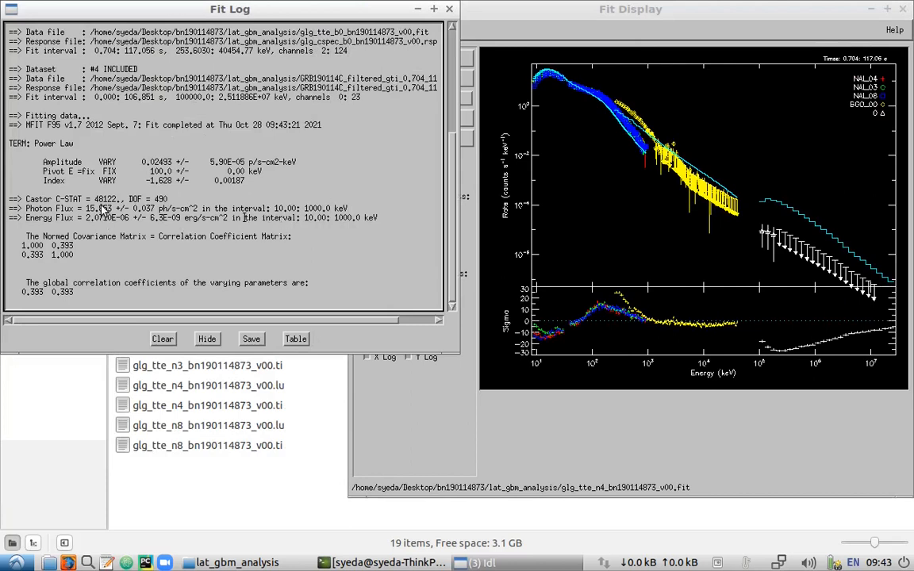
{"action": "left_click", "coordinate": [389, 402]}
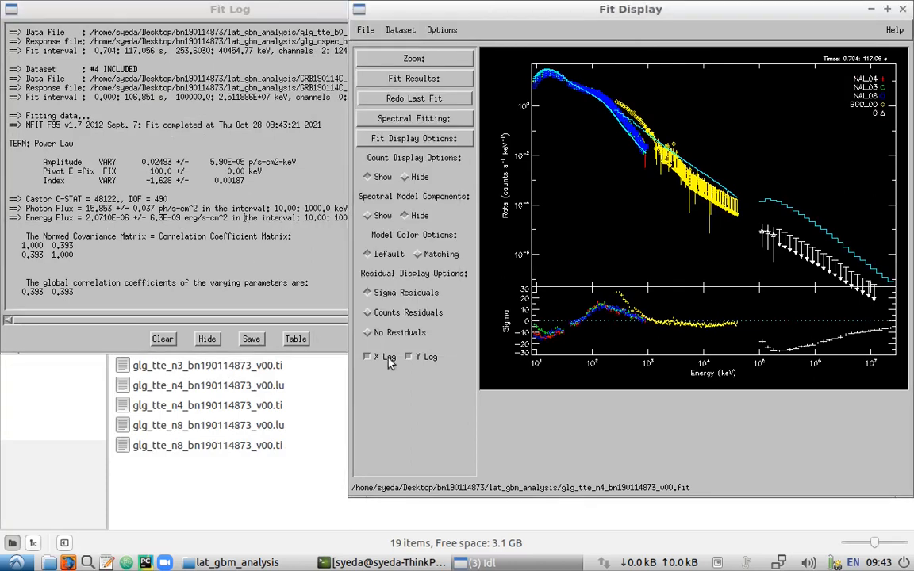
Set the fit count to 100 for better convergence
{"action": "left_click", "coordinate": [442, 32]}
{"action": "left_click", "coordinate": [474, 109]}
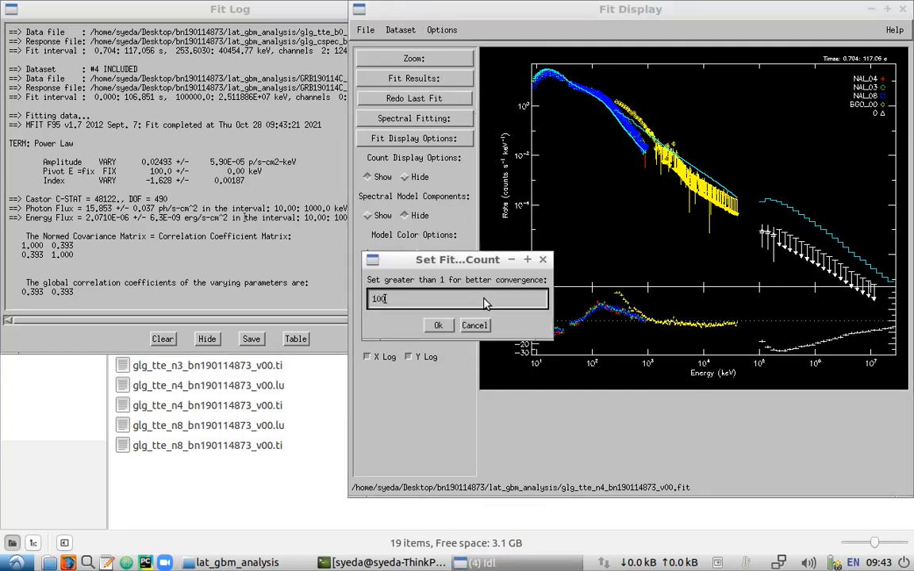
{"action": "type", "text": "00"}
{"action": "key", "text": "Return"}
Clear the Fit Log and return to the Fit Display
{"action": "left_click", "coordinate": [300, 267]}
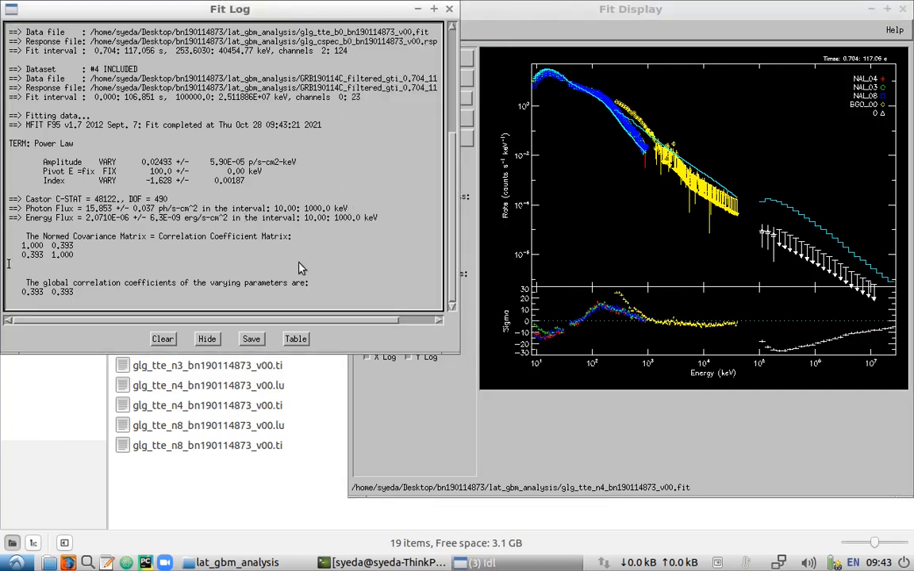
{"action": "left_click", "coordinate": [164, 340]}
{"action": "left_click", "coordinate": [392, 404]}
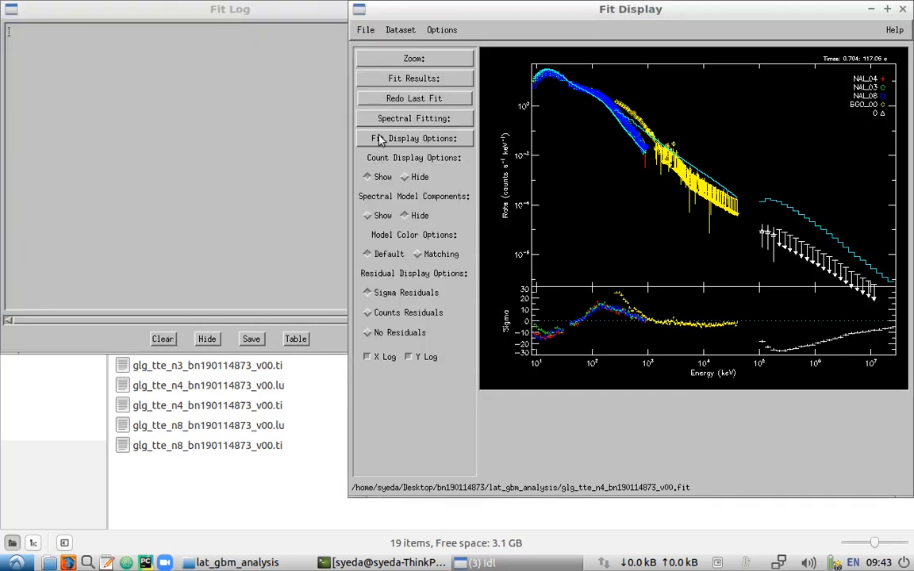
Refit all the selected datasets with the Power Law model, using its default parameter values
{"action": "left_click", "coordinate": [383, 100]}
{"action": "left_click", "coordinate": [414, 352]}
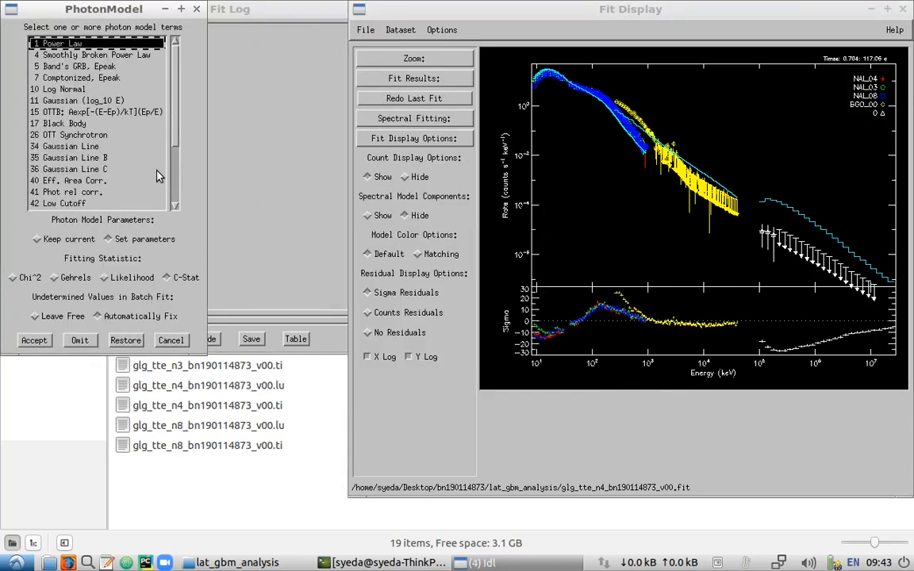
{"action": "left_click", "coordinate": [34, 340]}
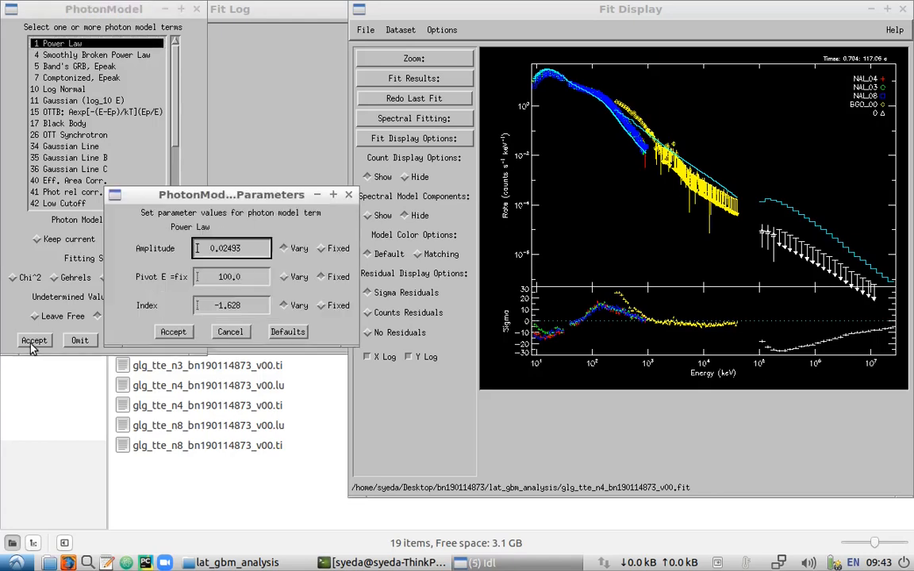
{"action": "left_click", "coordinate": [287, 332]}
{"action": "left_click", "coordinate": [173, 332]}
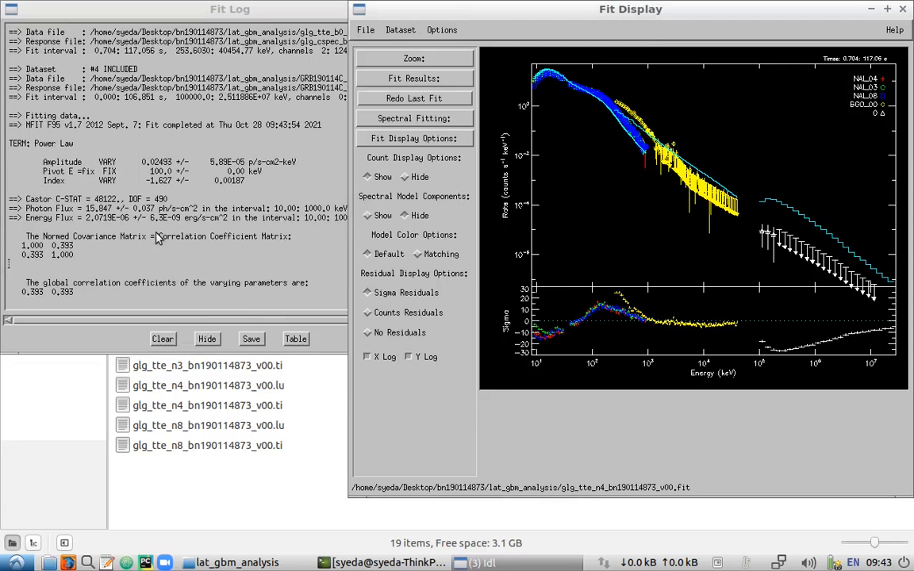
View the power-law fit as counts, photon and energy spectra, ending on the Nu Fnu spectrum
{"action": "left_click", "coordinate": [435, 144]}
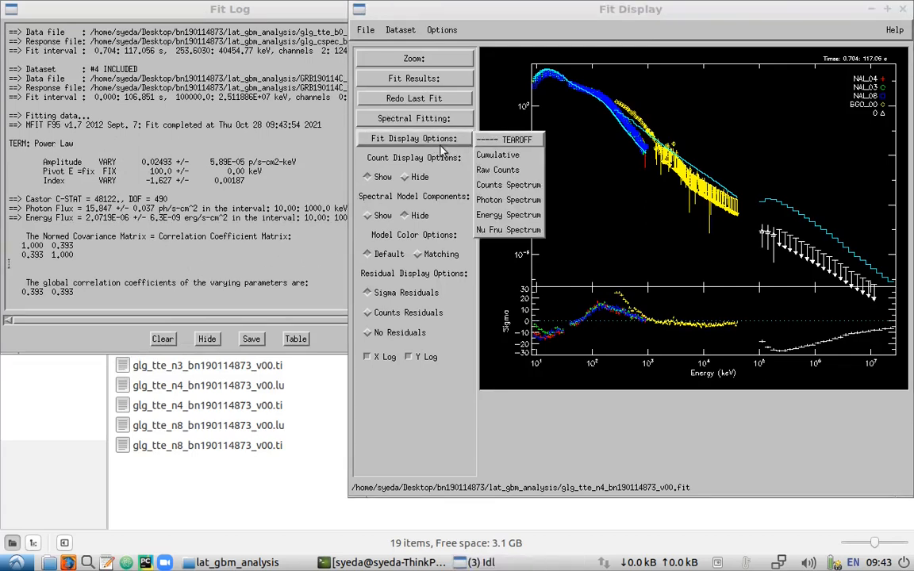
{"action": "left_click", "coordinate": [498, 187]}
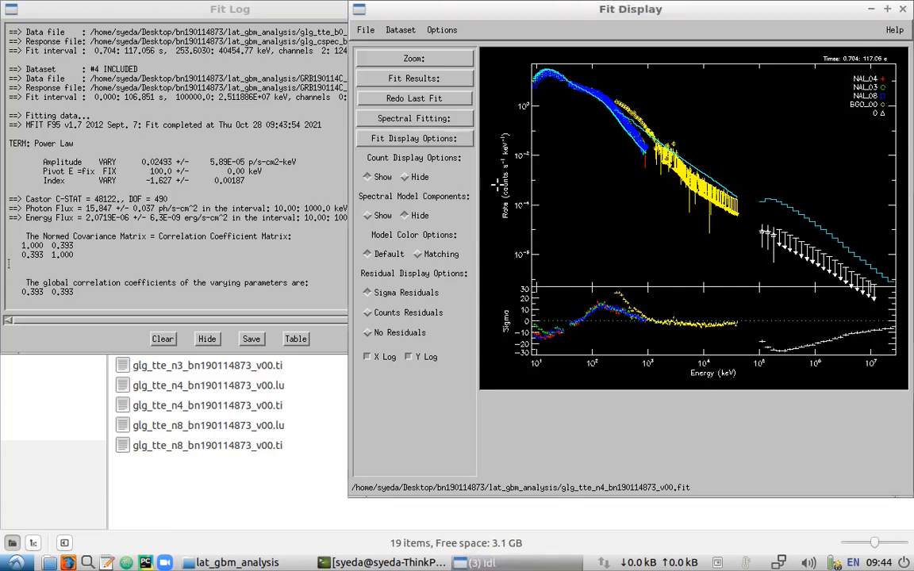
{"action": "left_click", "coordinate": [443, 141]}
{"action": "left_click", "coordinate": [501, 200]}
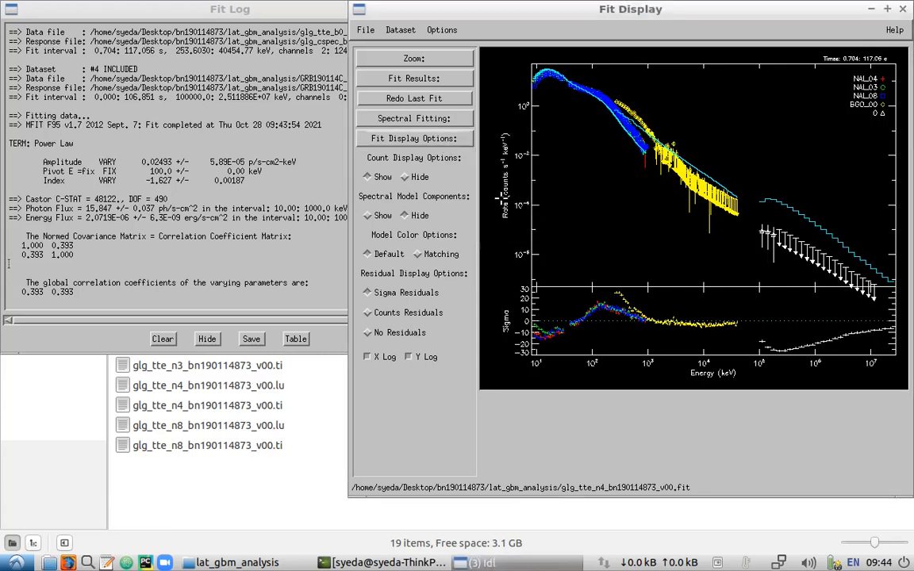
{"action": "left_click", "coordinate": [438, 140]}
{"action": "left_click", "coordinate": [491, 214]}
{"action": "left_click", "coordinate": [444, 145]}
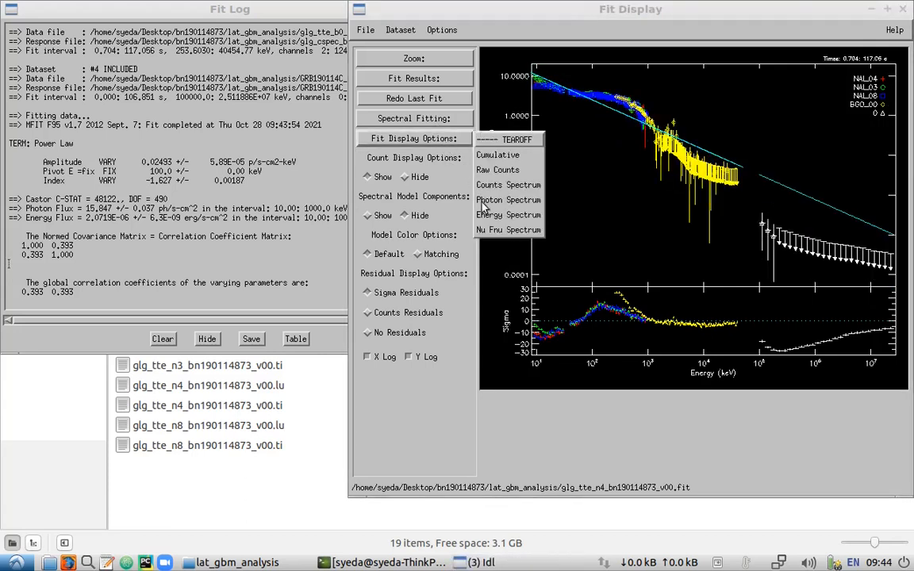
{"action": "left_click", "coordinate": [496, 228]}
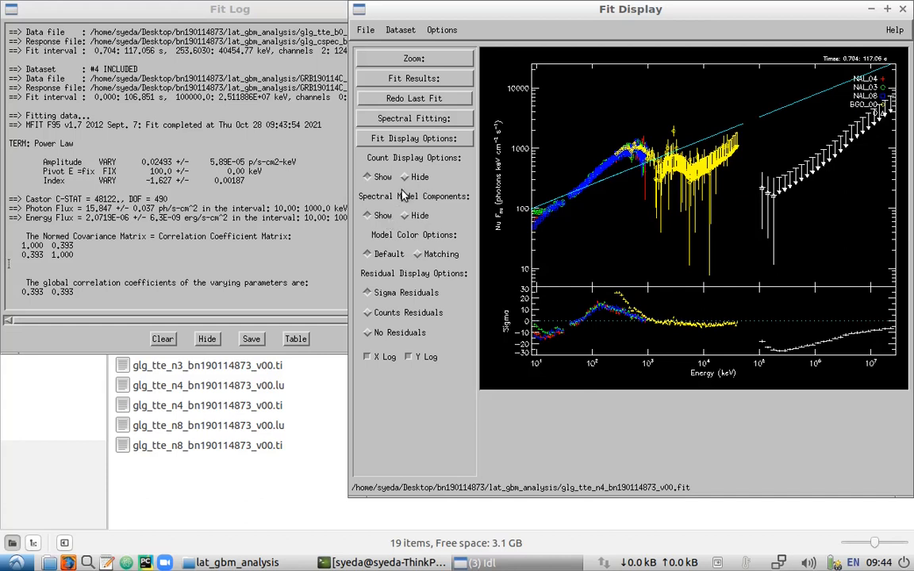
Write the power-law fit results to a file named PL.fit in the lat_gbm_analysis folder
{"action": "left_click", "coordinate": [408, 87]}
{"action": "left_click", "coordinate": [446, 106]}
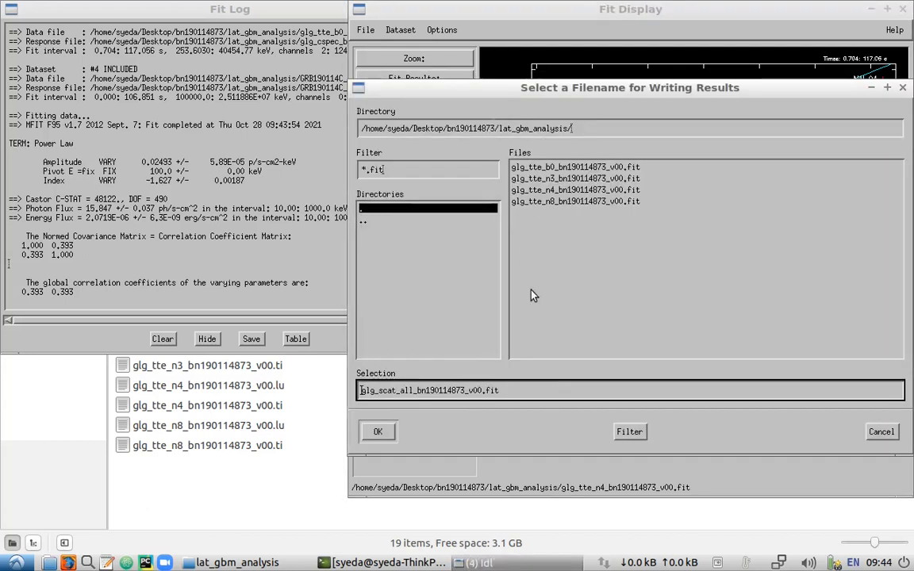
{"action": "left_click_drag", "start_coordinate": [560, 401], "coordinate": [265, 397]}
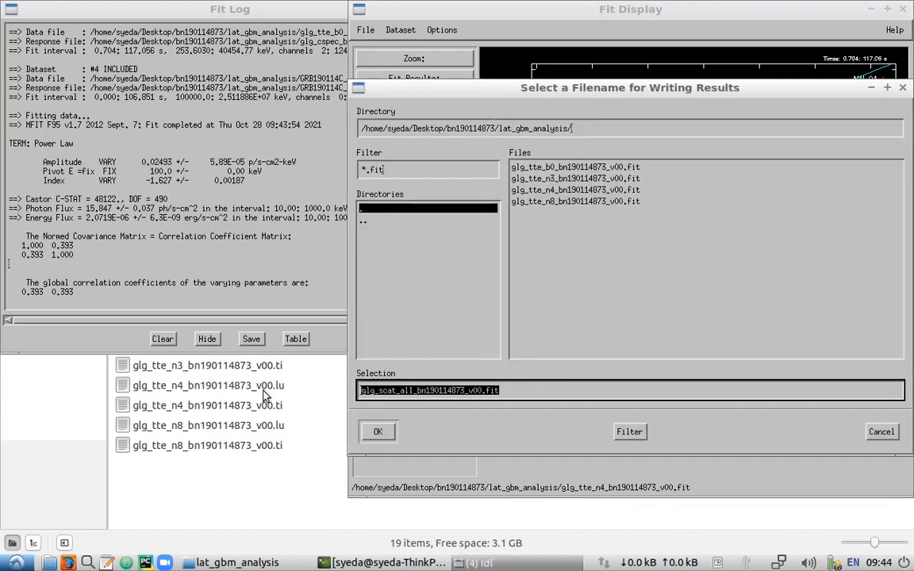
{"action": "type", "text": "PL"}
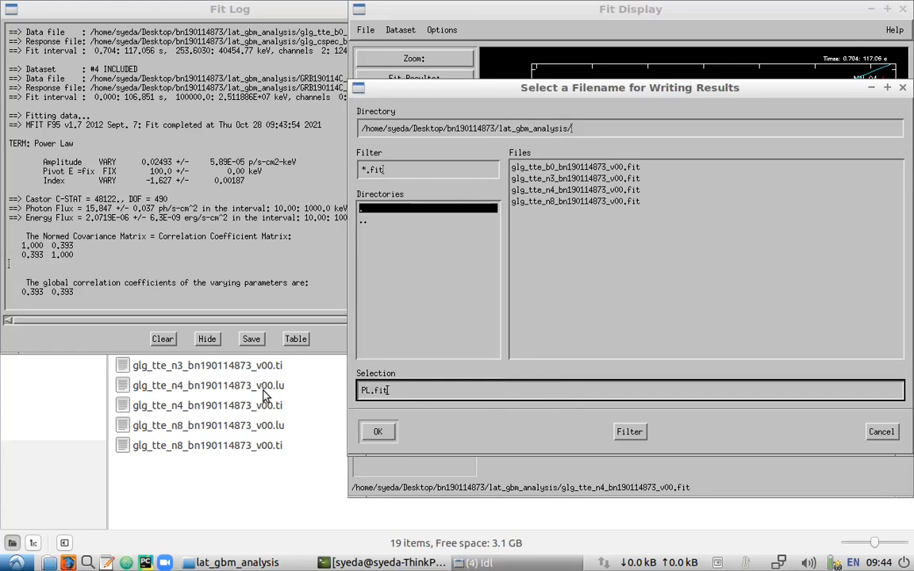
{"action": "left_click", "coordinate": [378, 432]}
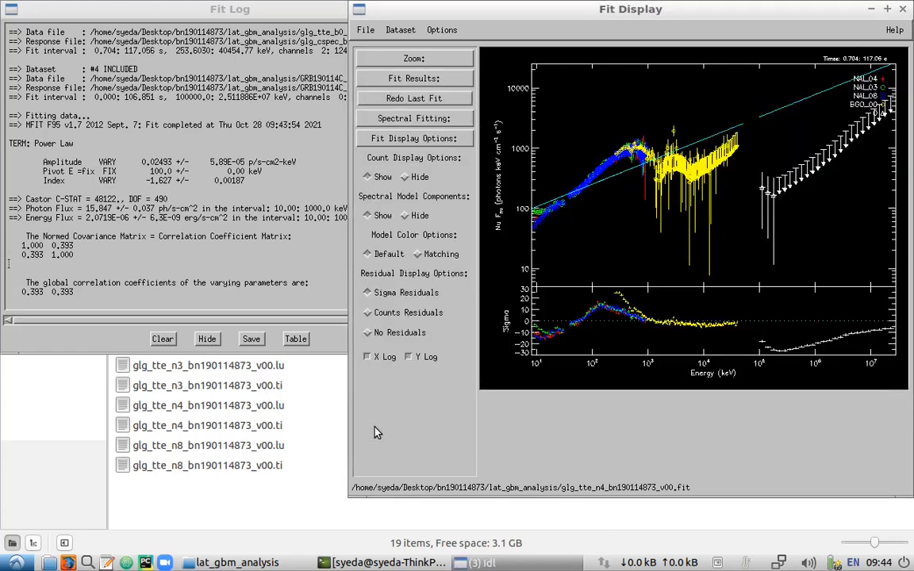
Refit all the datasets with Power Law plus Black Body, using the default parameter values for both terms
{"action": "left_click", "coordinate": [389, 99]}
{"action": "left_click", "coordinate": [382, 354]}
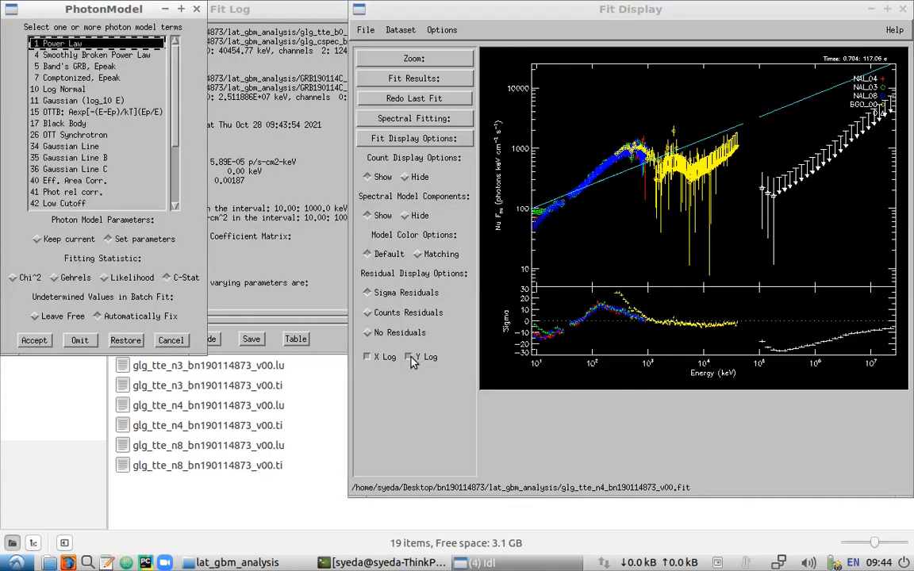
{"action": "left_click", "coordinate": [67, 124]}
{"action": "left_click", "coordinate": [36, 340]}
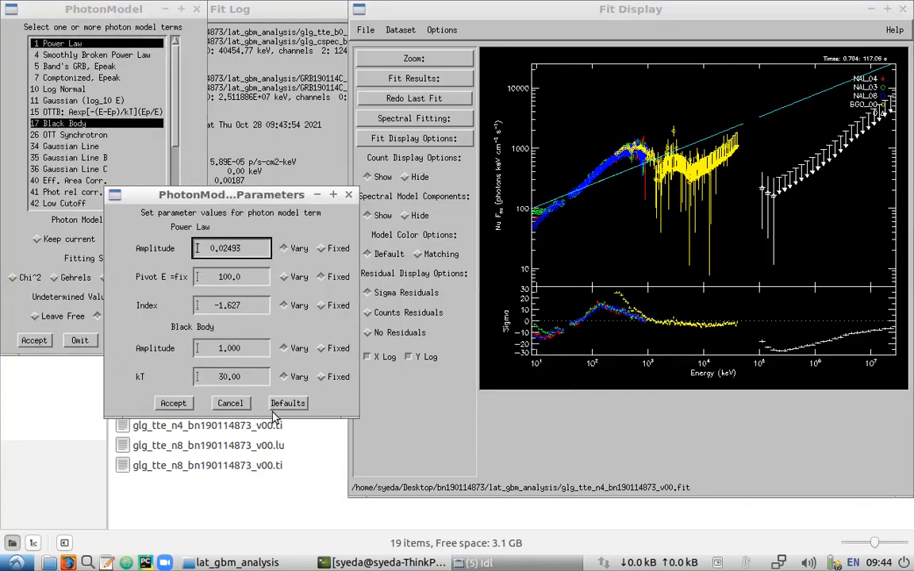
{"action": "left_click", "coordinate": [288, 404]}
{"action": "left_click", "coordinate": [173, 403]}
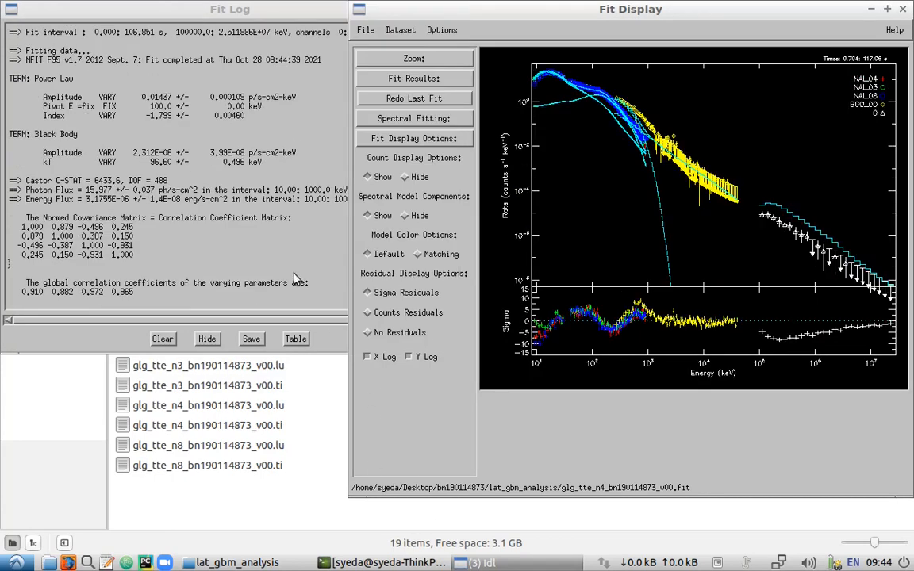
Review the Power Law plus Black Body results in the Fit Log and display the fit as a Nu Fnu spectrum
{"action": "mouse_move", "coordinate": [455, 280]}
{"action": "left_mouse_down"}
{"action": "mouse_move", "coordinate": [453, 142]}
{"action": "mouse_move", "coordinate": [460, 284]}
{"action": "left_mouse_up"}
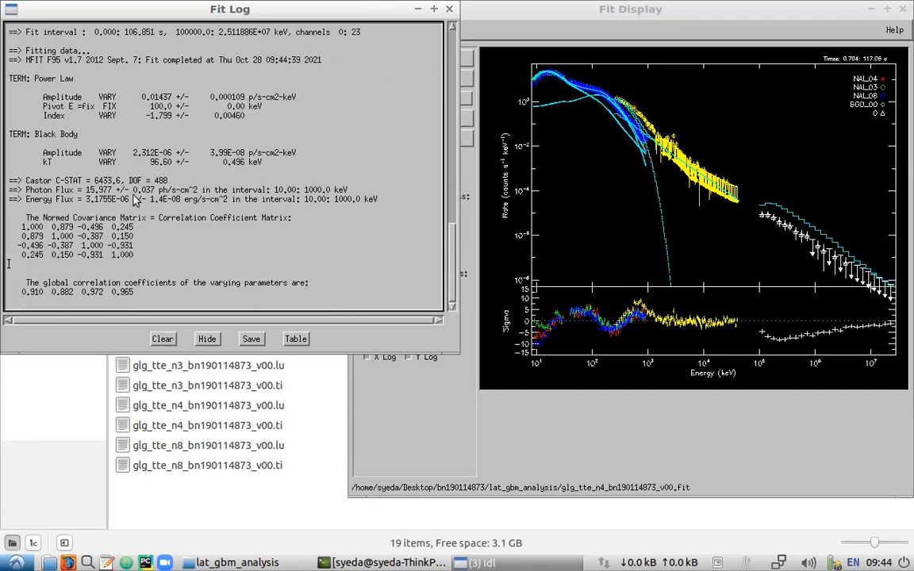
{"action": "left_click", "coordinate": [421, 419]}
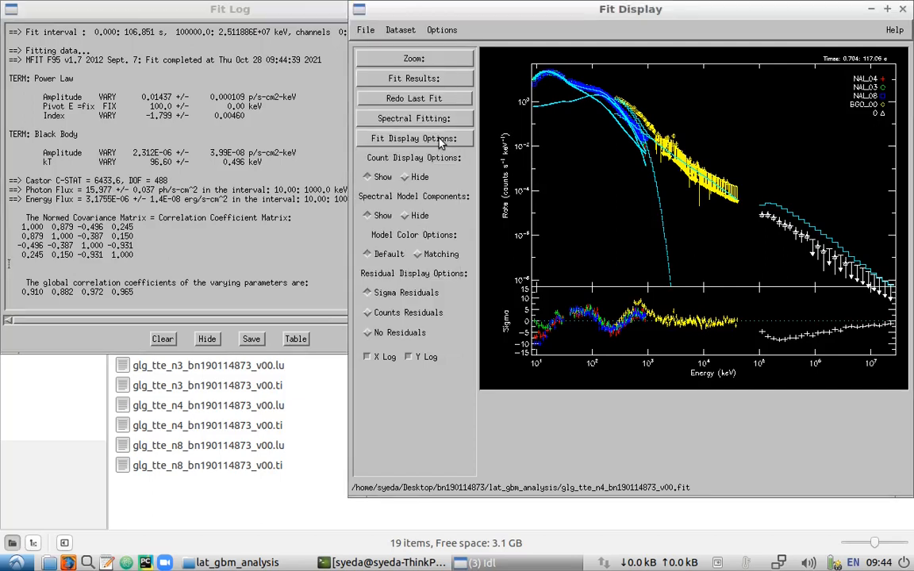
{"action": "left_click", "coordinate": [401, 136]}
{"action": "left_click", "coordinate": [493, 229]}
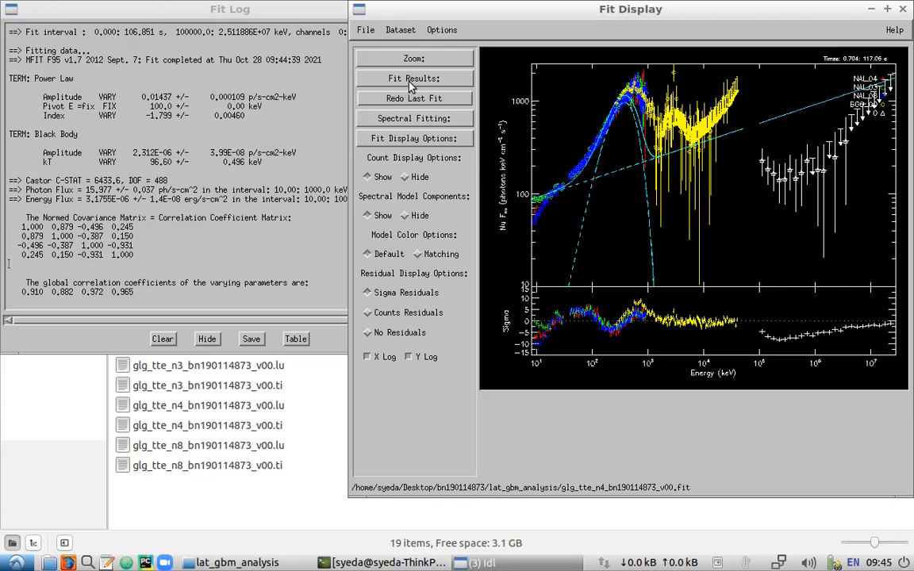
Write the Power Law plus Black Body fit results to a file named PL_BB.fit
{"action": "left_click", "coordinate": [370, 77]}
{"action": "left_click", "coordinate": [493, 110]}
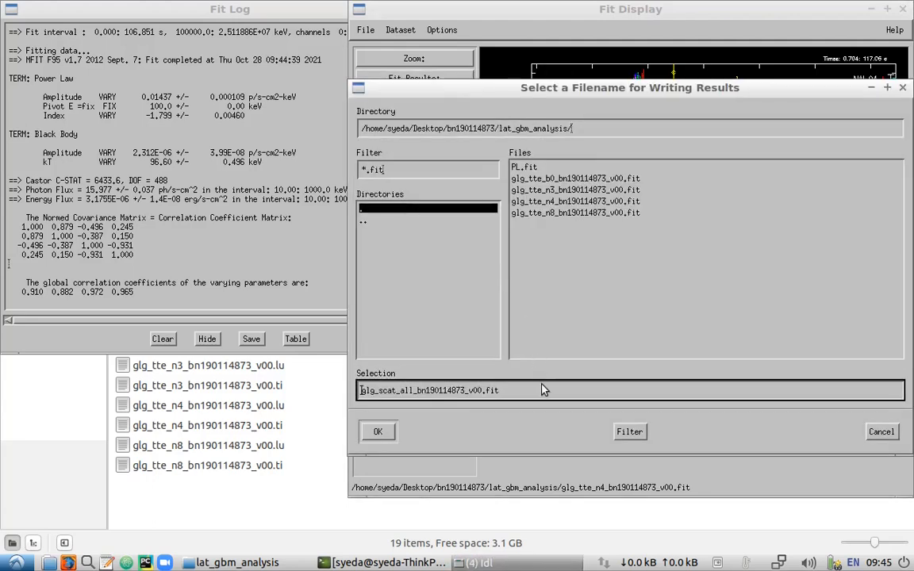
{"action": "left_click_drag", "start_coordinate": [545, 390], "coordinate": [291, 390]}
{"action": "type", "text": "PL_BB.fit"}
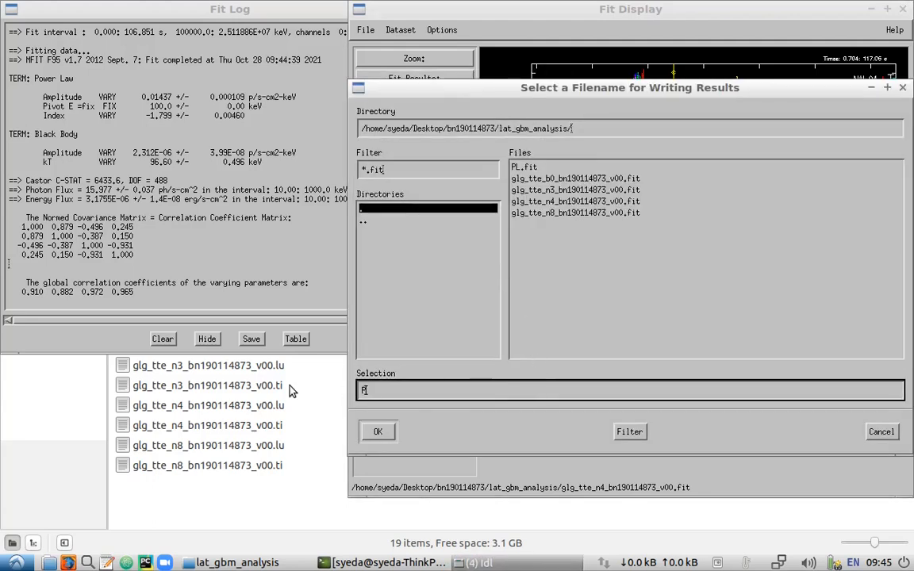
{"action": "key", "text": "Return"}
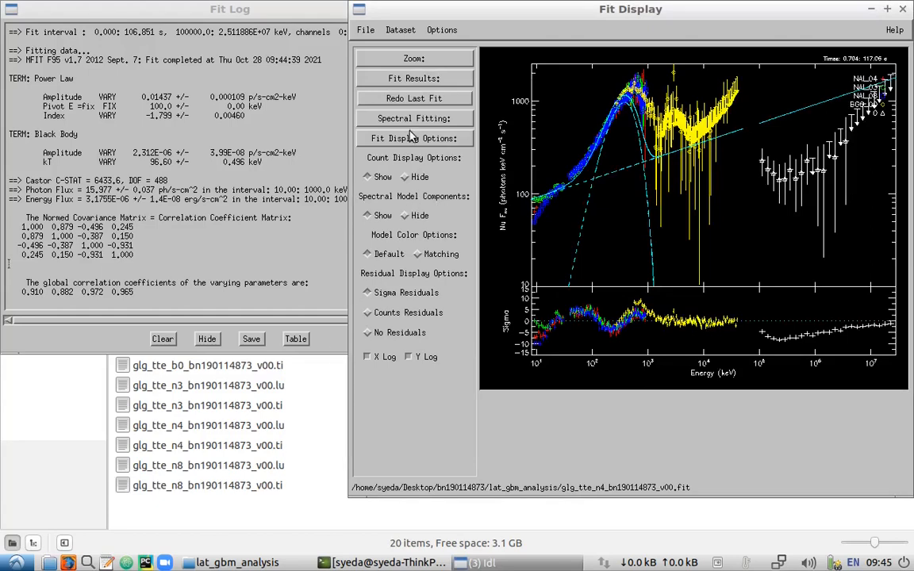
Fit the datasets with only the Smoothly Broken Power Law model, using its default parameter values
{"action": "left_click", "coordinate": [371, 118]}
{"action": "left_click", "coordinate": [373, 353]}
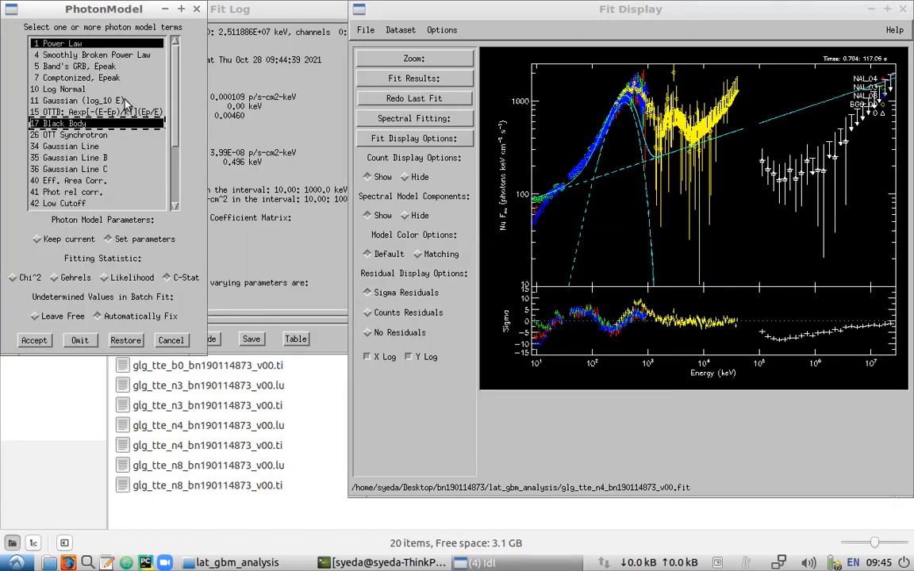
{"action": "left_click", "coordinate": [75, 56]}
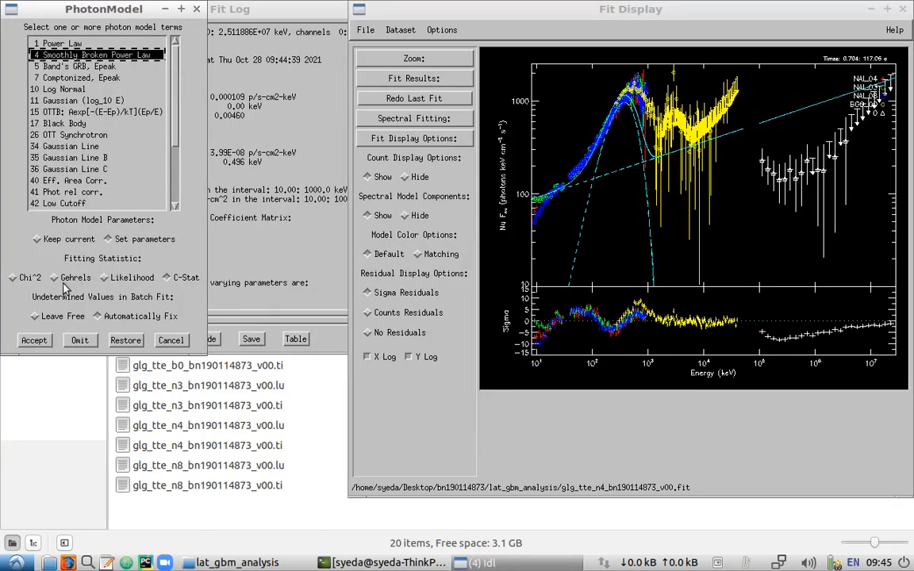
{"action": "left_click", "coordinate": [36, 340]}
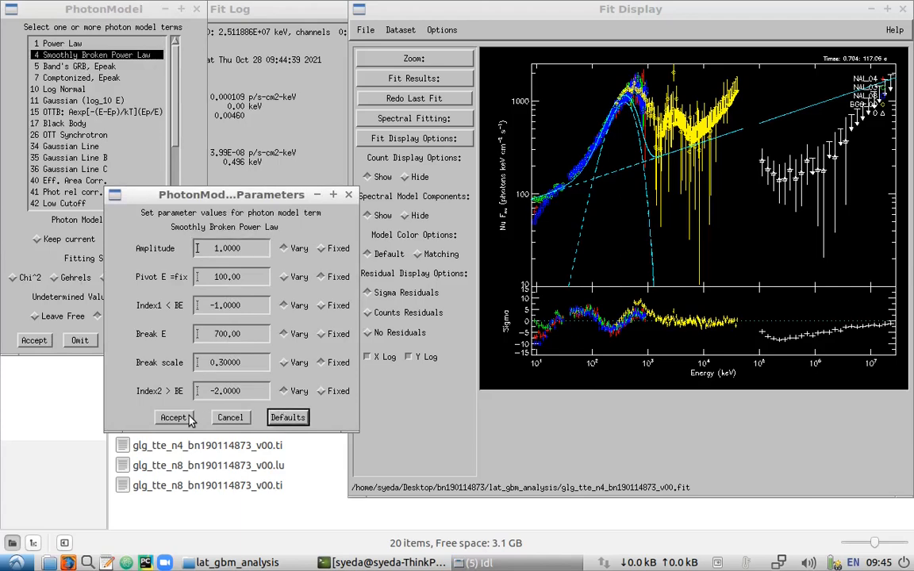
{"action": "left_click", "coordinate": [174, 417]}
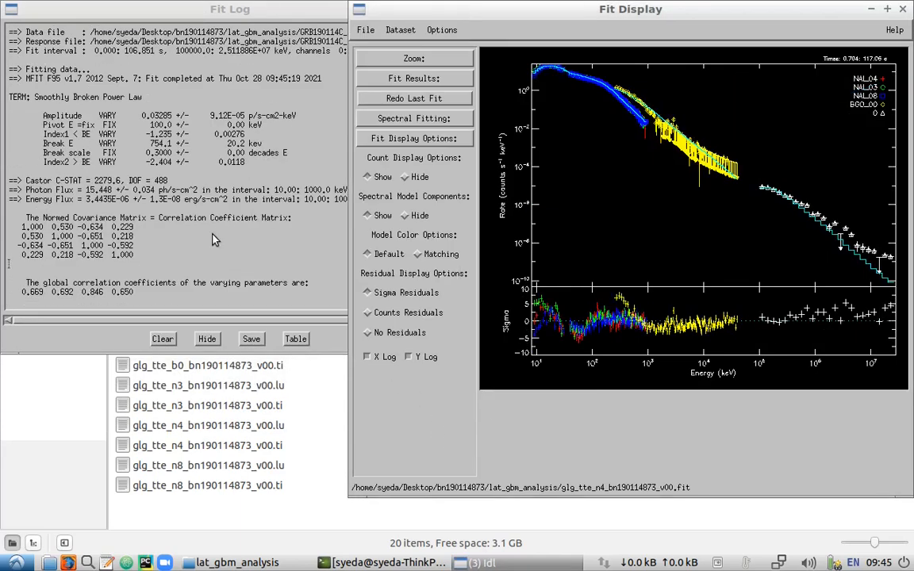
Read the Smoothly Broken Power Law parameters and C-Stat in the Fit Log, then return to the Fit Display
{"action": "left_click", "coordinate": [213, 240]}
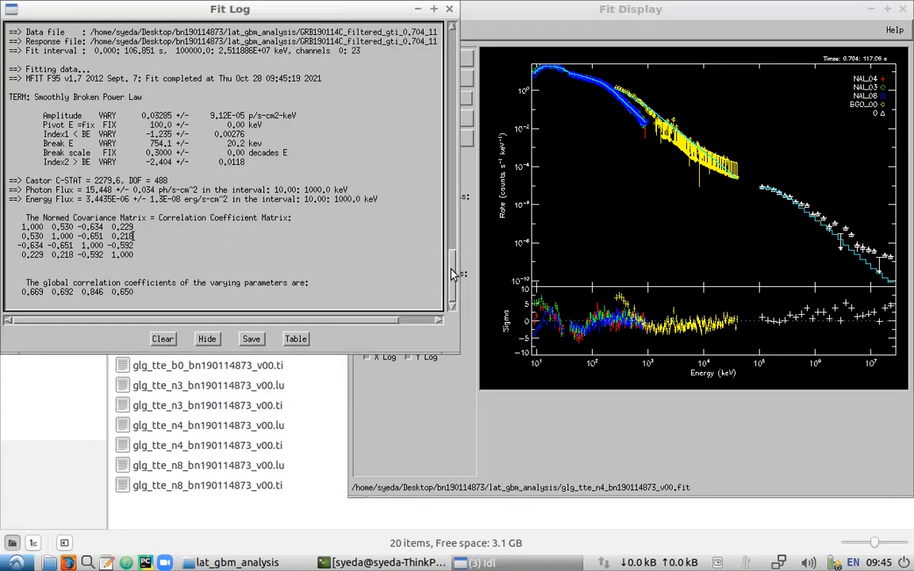
{"action": "mouse_move", "coordinate": [453, 270]}
{"action": "left_mouse_down"}
{"action": "mouse_move", "coordinate": [457, 161]}
{"action": "mouse_move", "coordinate": [458, 276]}
{"action": "left_mouse_up"}
{"action": "left_click", "coordinate": [382, 356]}
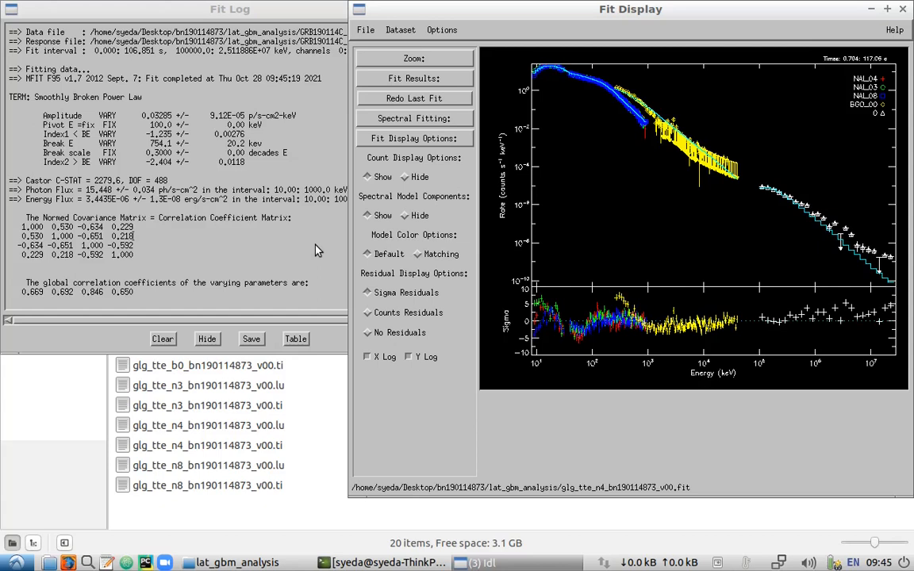
Write the Smoothly Broken Power Law fit results to a file named SBPL.fit
{"action": "left_click", "coordinate": [370, 78]}
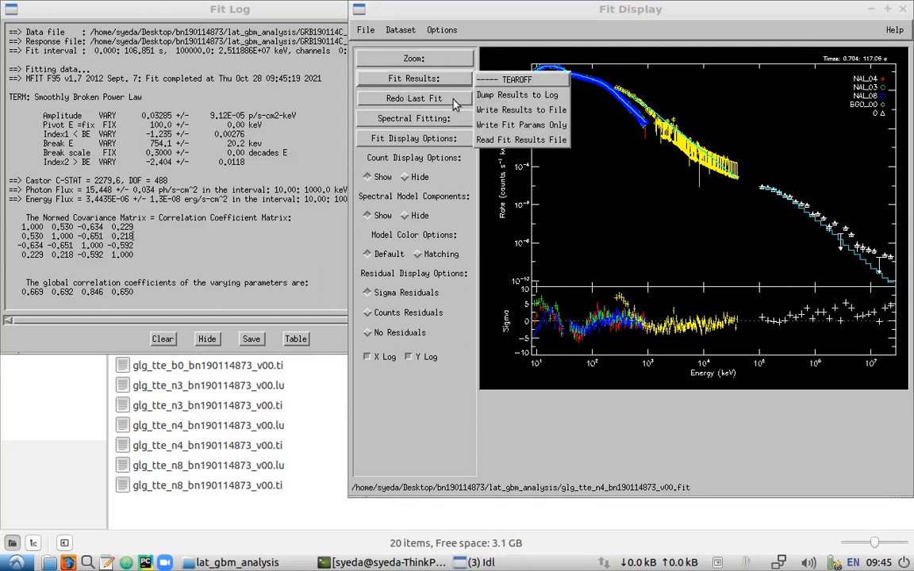
{"action": "left_click", "coordinate": [463, 100]}
{"action": "left_click_drag", "start_coordinate": [516, 396], "coordinate": [276, 359]}
{"action": "type", "text": "S"}
{"action": "key", "text": "BackSpace"}
{"action": "key", "text": "BackSpace"}
{"action": "key", "text": "BackSpace"}
{"action": "type", "text": "BP"}
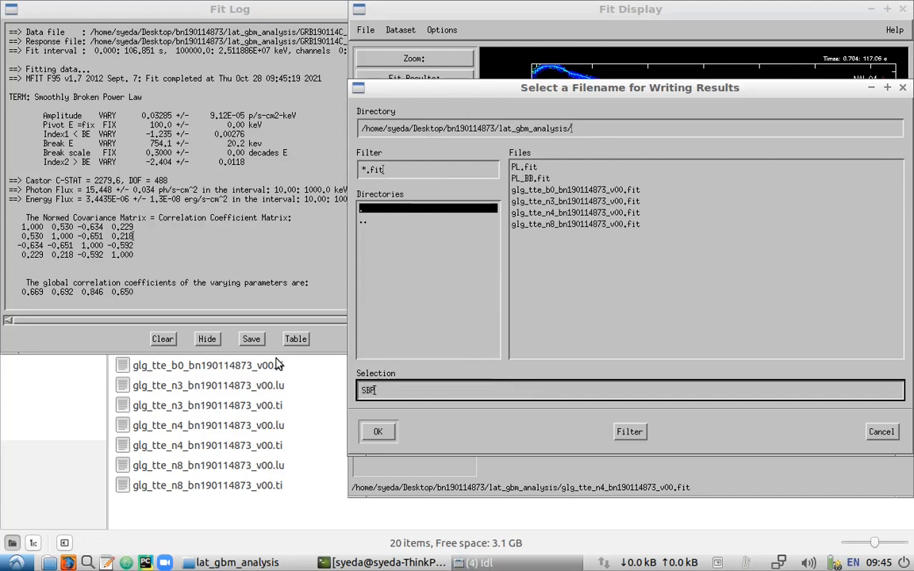
{"action": "type", "text": "L.fit"}
{"action": "key", "text": "Return"}
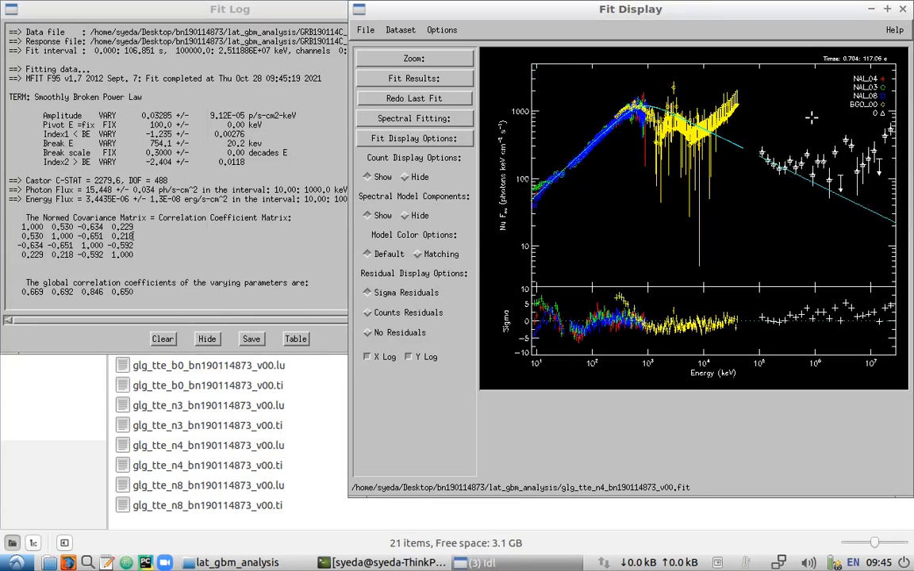
Refit all five datasets with Power Law plus Smoothly Broken Power Law at default parameter values and bring up the Fit Log
{"action": "left_click", "coordinate": [426, 106]}
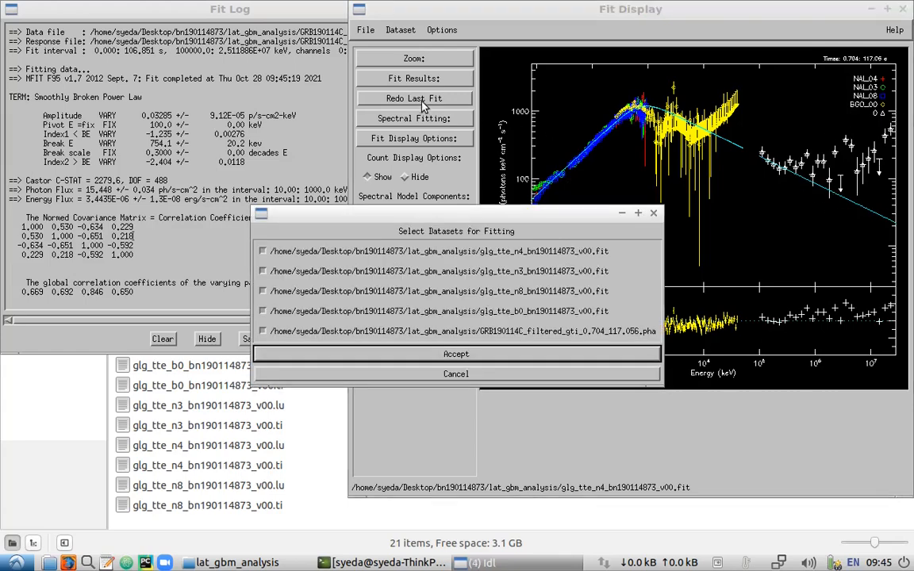
{"action": "left_click", "coordinate": [399, 351]}
{"action": "left_click", "coordinate": [62, 44]}
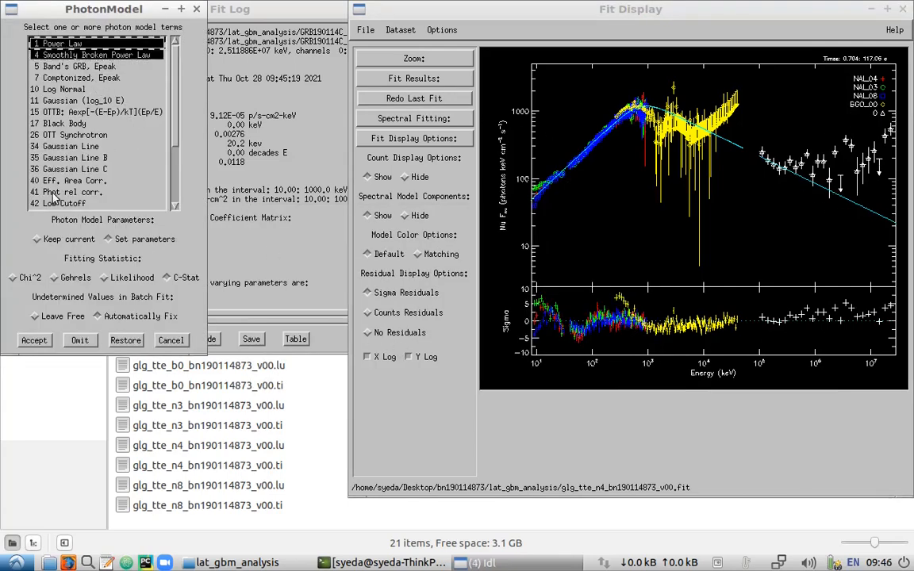
{"action": "left_click", "coordinate": [34, 341]}
{"action": "left_click", "coordinate": [287, 517]}
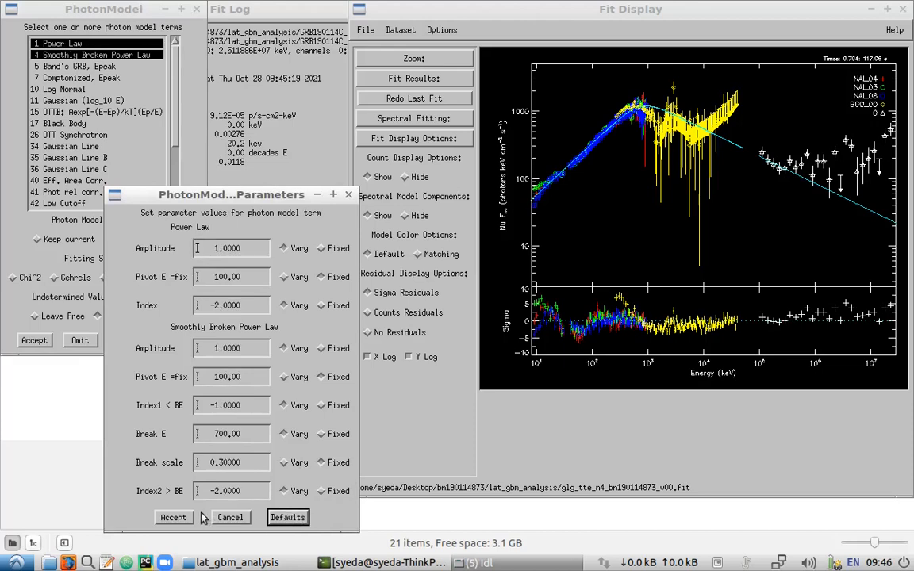
{"action": "left_click", "coordinate": [173, 517]}
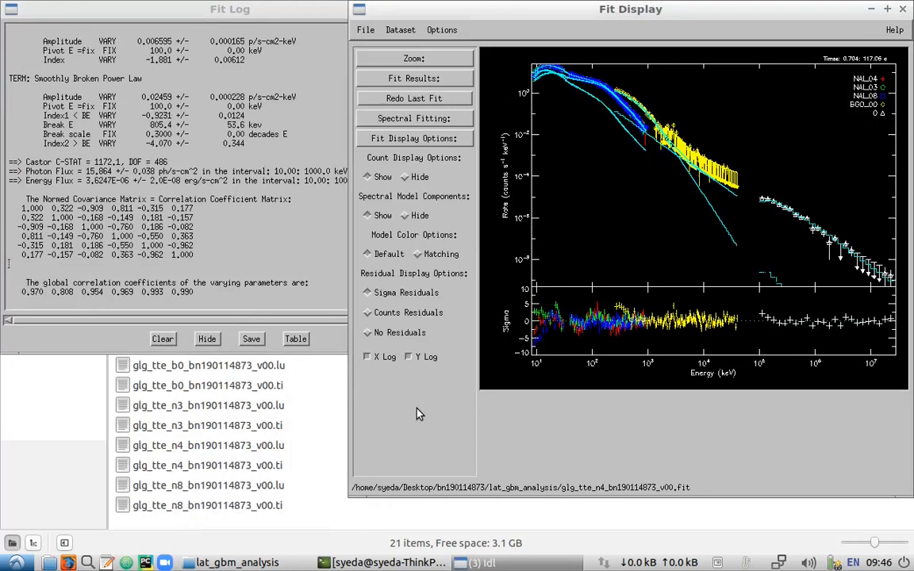
{"action": "left_click", "coordinate": [315, 239]}
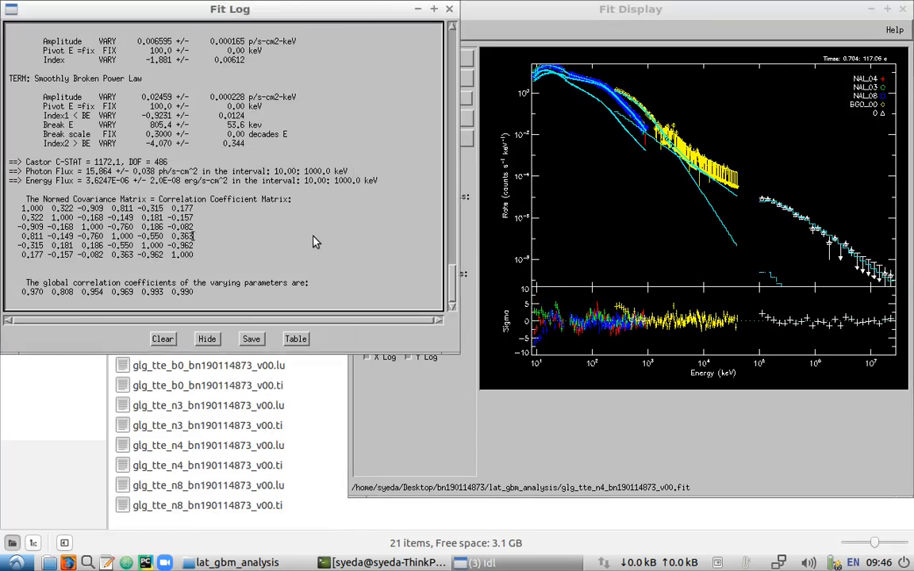
Bring the Fit Display forward and show the Power Law plus Smoothly Broken Power Law fit as a Nu Fnu spectrum
{"action": "left_click", "coordinate": [406, 413]}
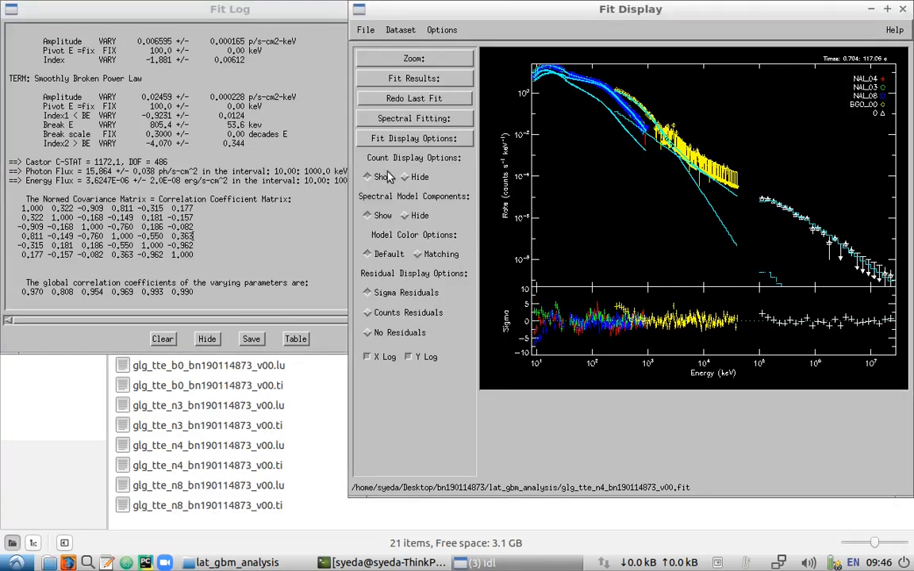
{"action": "left_click", "coordinate": [389, 138]}
{"action": "left_click", "coordinate": [500, 230]}
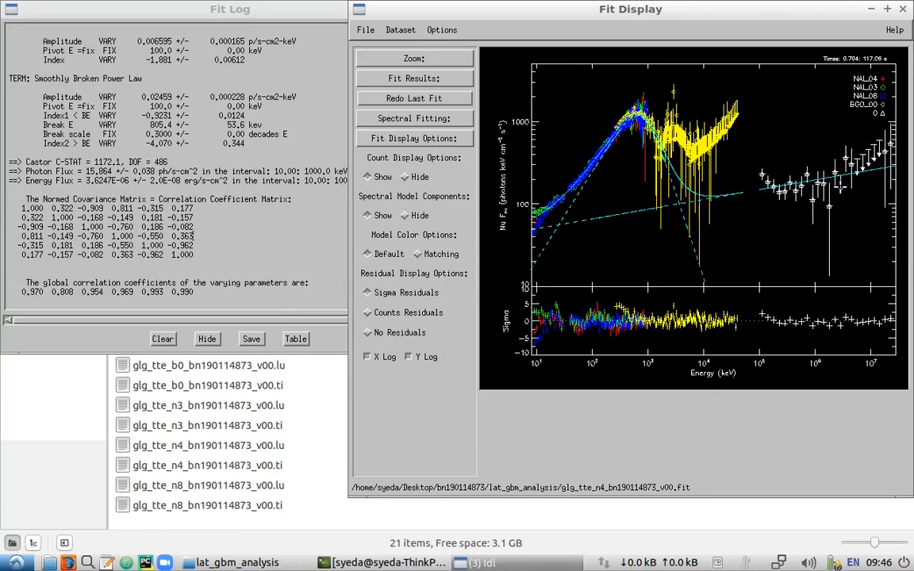
Write the Power Law plus Smoothly Broken Power Law fit results to a file named SBPL_PL.fit
{"action": "left_click", "coordinate": [445, 81]}
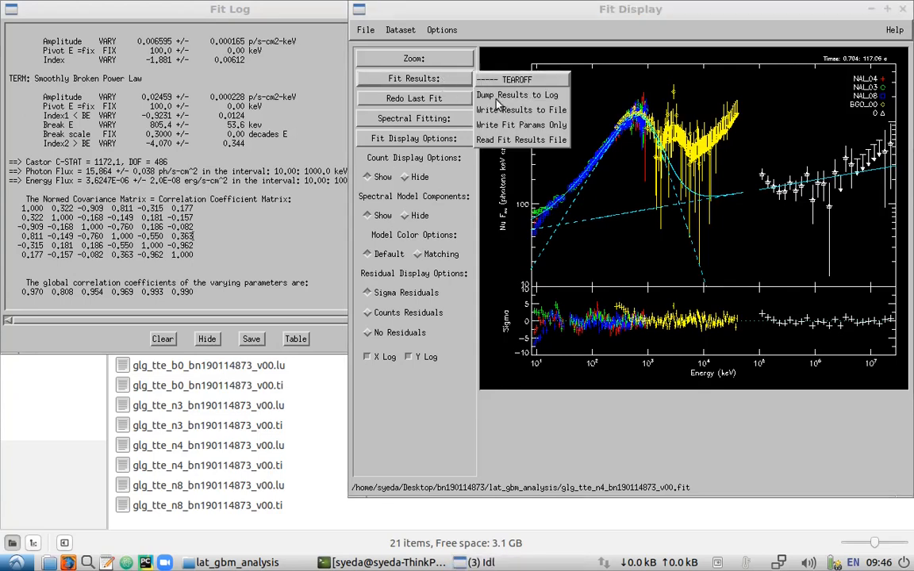
{"action": "left_click", "coordinate": [568, 92]}
{"action": "triple_click", "coordinate": [561, 392]}
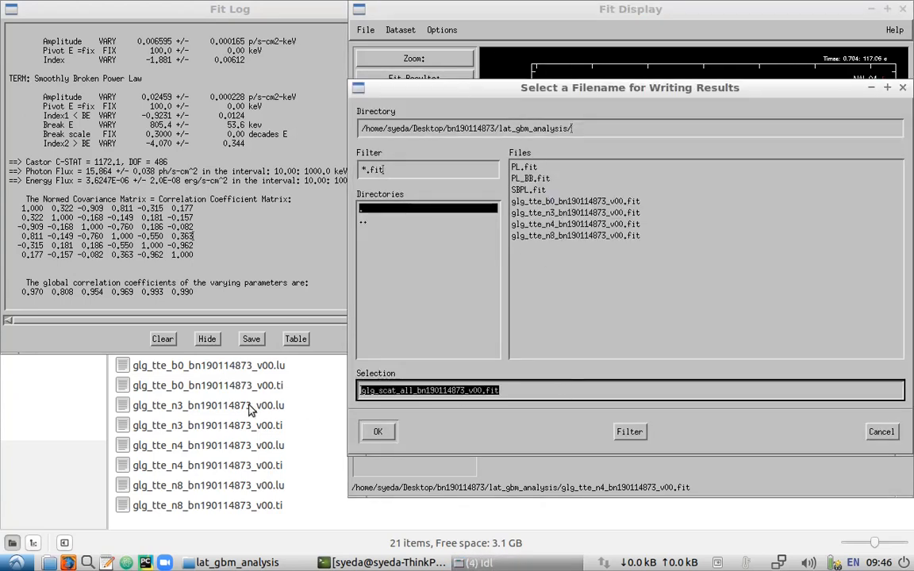
{"action": "type", "text": "SBPL_F"}
{"action": "type", "text": "it"}
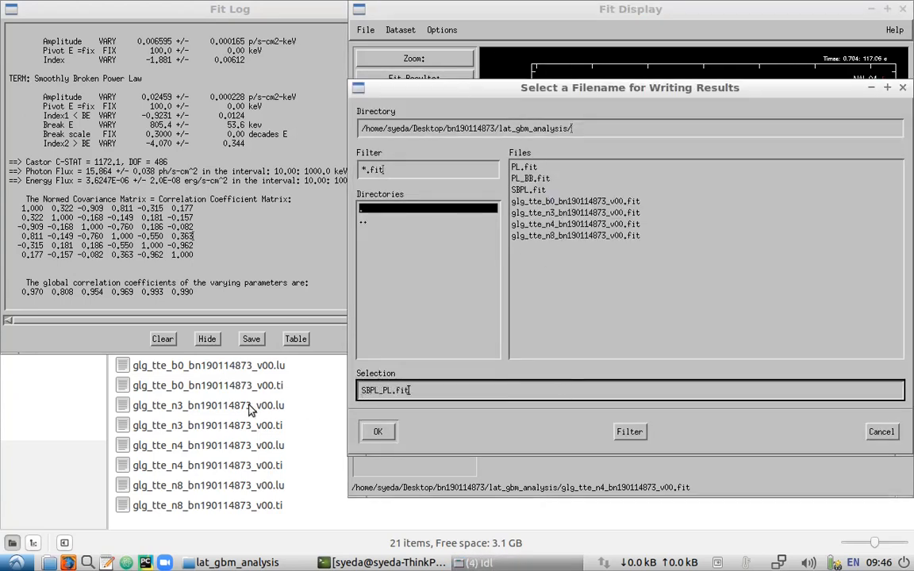
{"action": "key", "text": "Return"}
Refit all five datasets with Smoothly Broken Power Law plus Black Body, using the default parameter values
{"action": "left_click", "coordinate": [386, 119]}
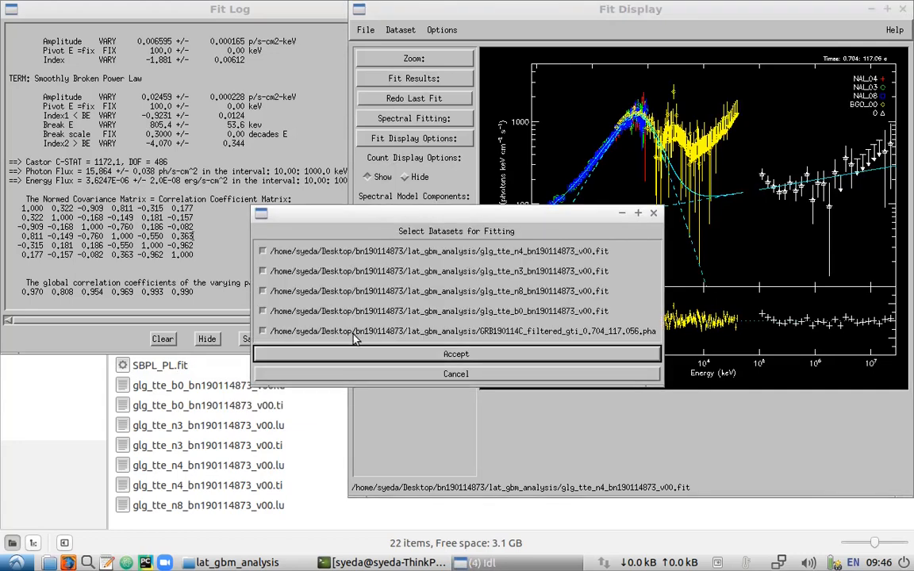
{"action": "left_click", "coordinate": [322, 354]}
{"action": "left_click", "coordinate": [56, 54]}
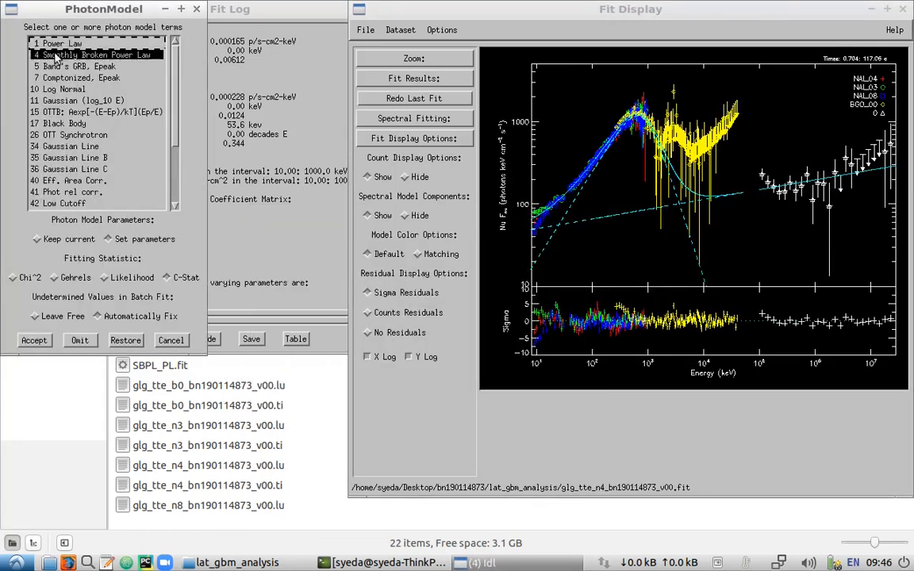
{"action": "left_click", "coordinate": [63, 123]}
{"action": "left_click", "coordinate": [34, 339]}
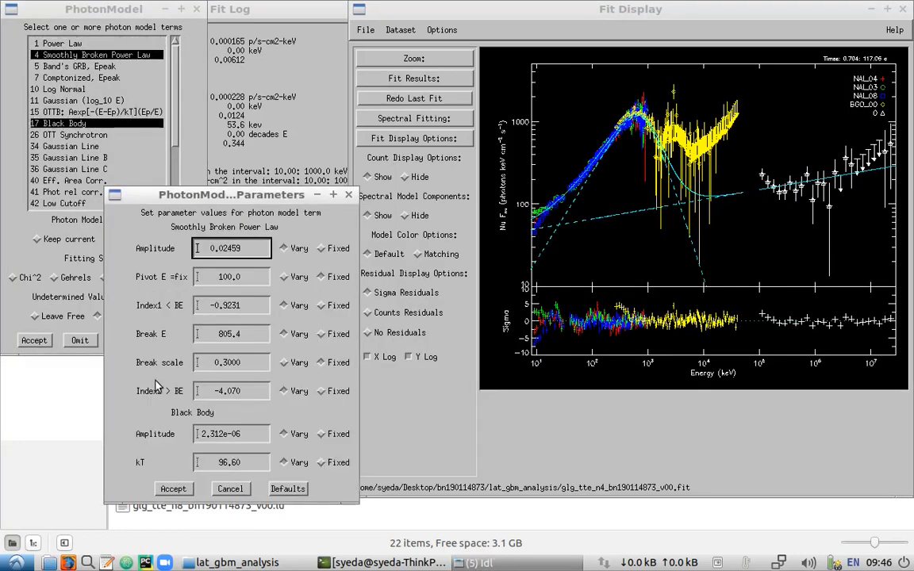
{"action": "left_click", "coordinate": [288, 489]}
{"action": "left_click", "coordinate": [179, 489]}
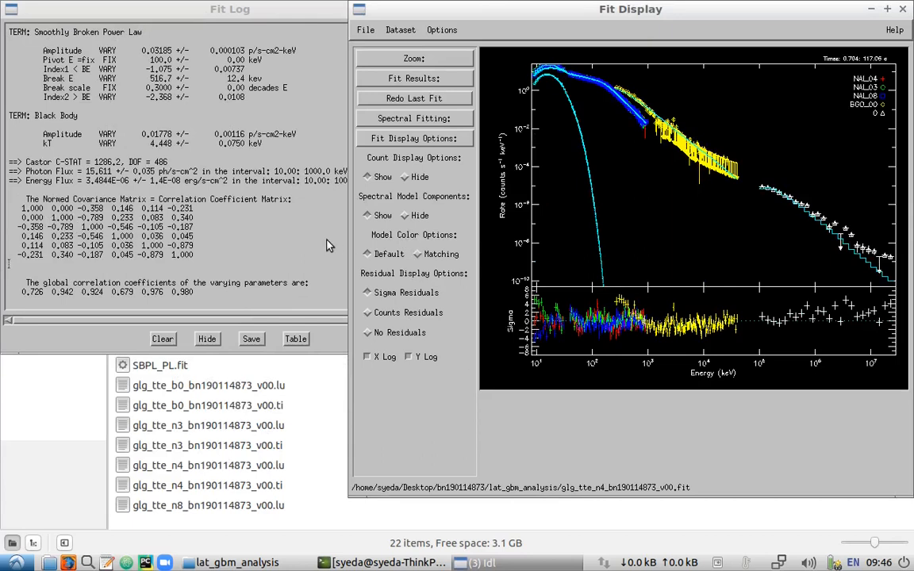
Inspect the Black Body kT result in the Fit Log and view the fit as a Nu Fnu spectrum
{"action": "left_click_drag", "start_coordinate": [147, 144], "coordinate": [277, 149]}
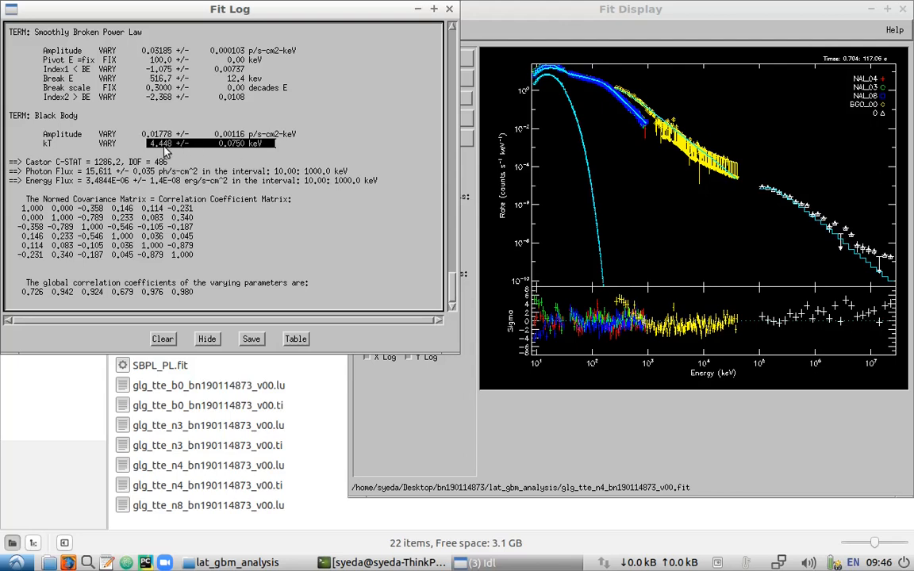
{"action": "left_click", "coordinate": [377, 379]}
{"action": "left_click", "coordinate": [379, 139]}
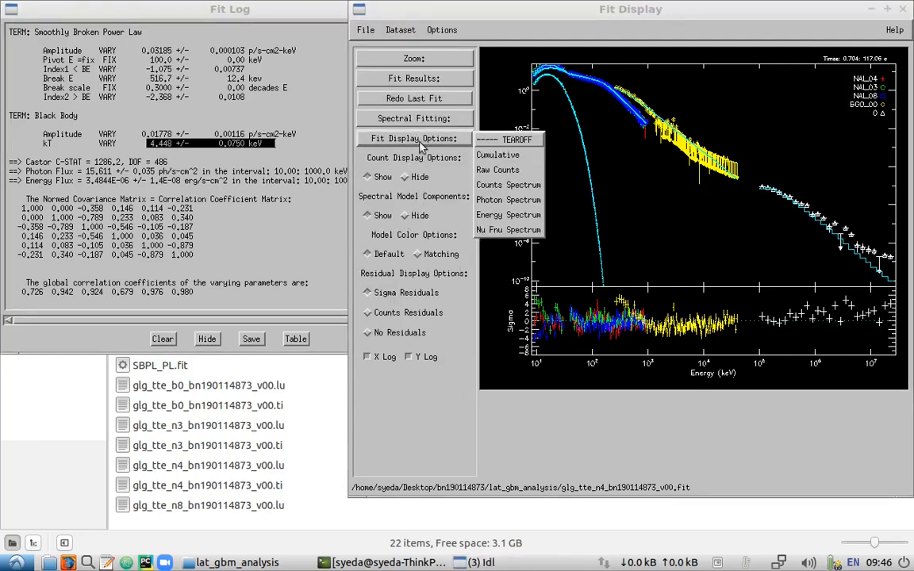
{"action": "left_click", "coordinate": [524, 286]}
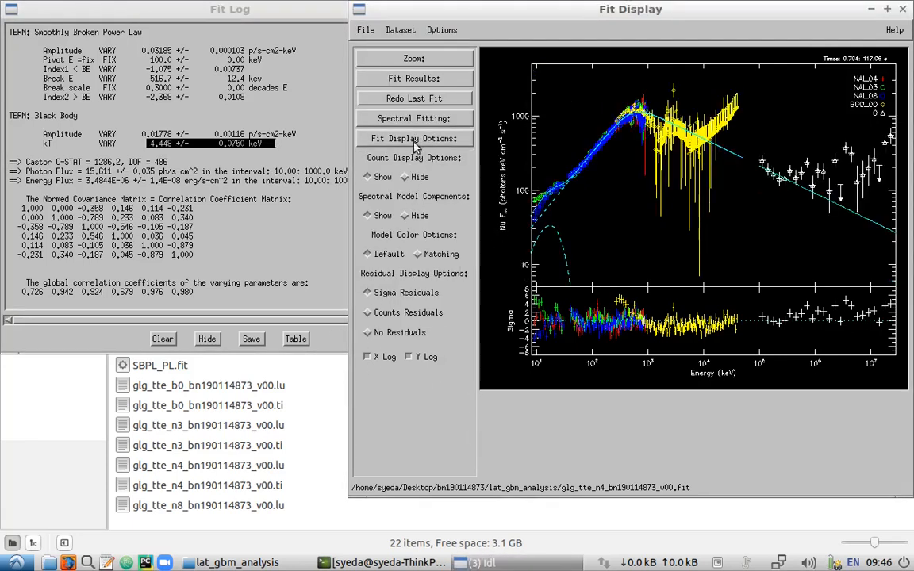
Refit Smoothly Broken Power Law plus Black Body from default parameter values, with the starting Black Body kT set to 100
{"action": "left_click", "coordinate": [374, 100]}
{"action": "left_click", "coordinate": [359, 349]}
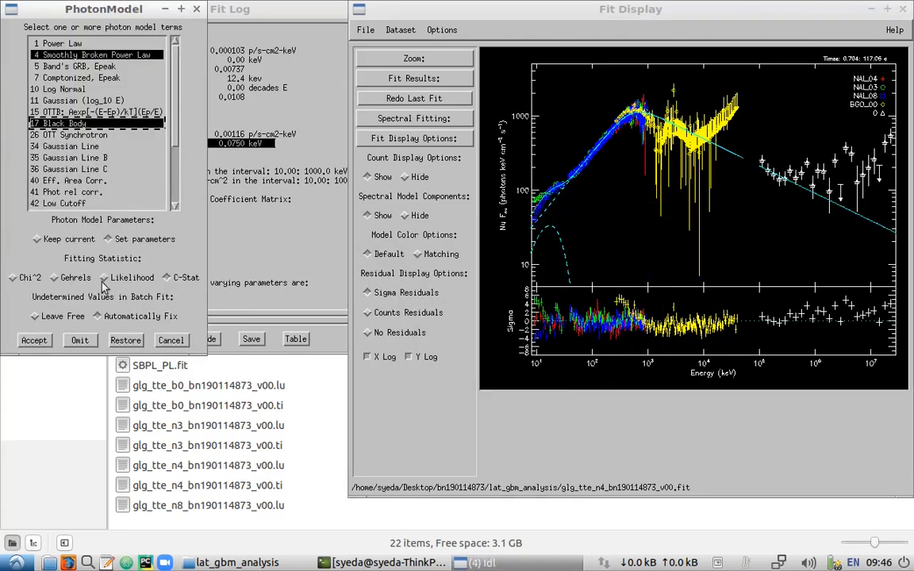
{"action": "left_click", "coordinate": [35, 339]}
{"action": "left_click", "coordinate": [284, 488]}
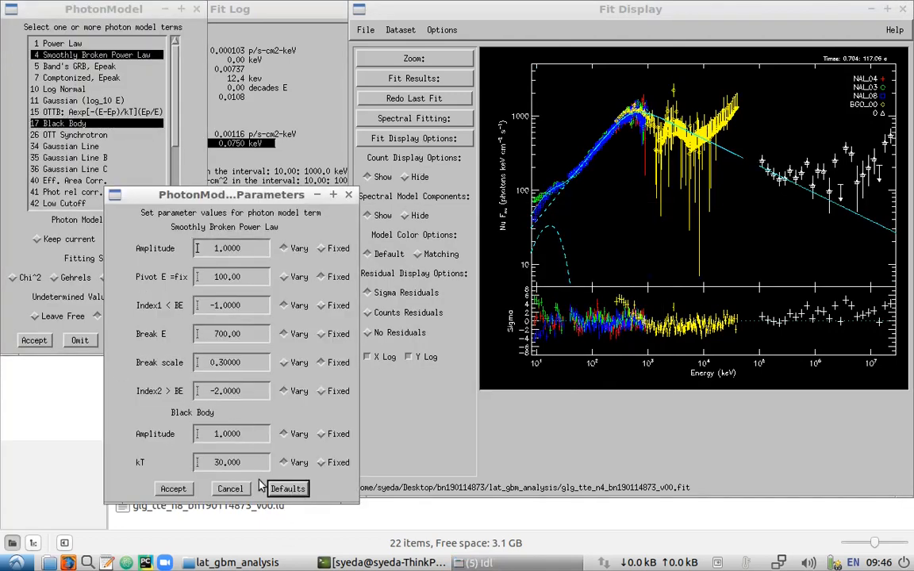
{"action": "left_click", "coordinate": [216, 463]}
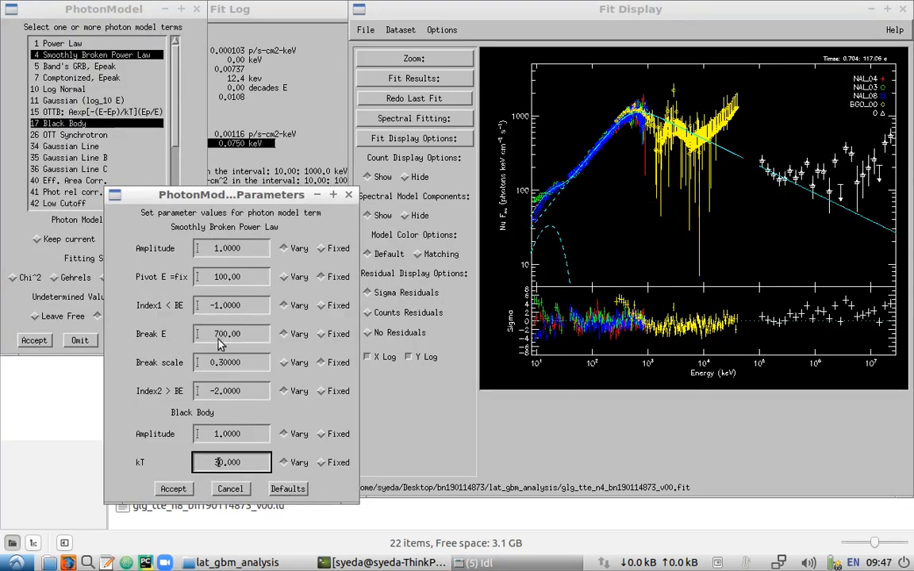
{"action": "left_click", "coordinate": [219, 337]}
{"action": "left_click", "coordinate": [214, 466]}
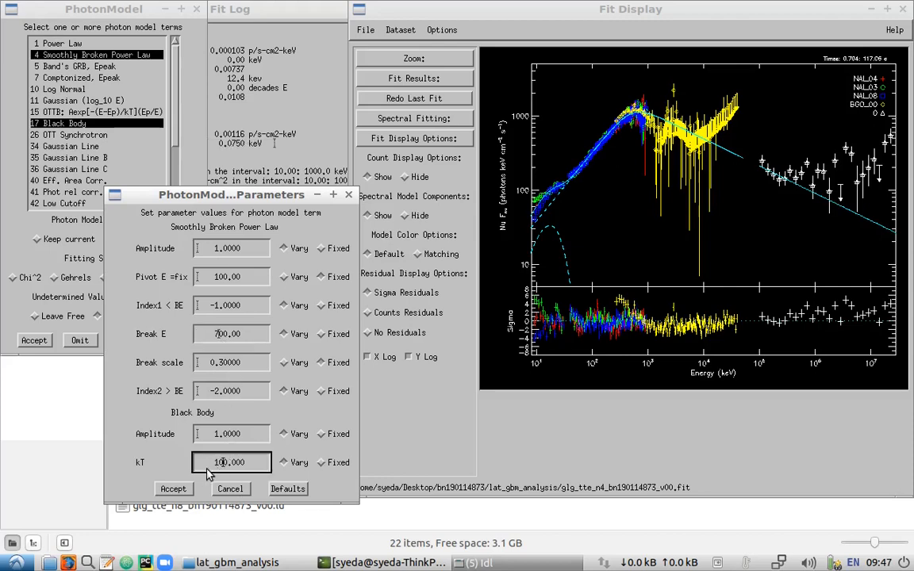
{"action": "left_click", "coordinate": [181, 488]}
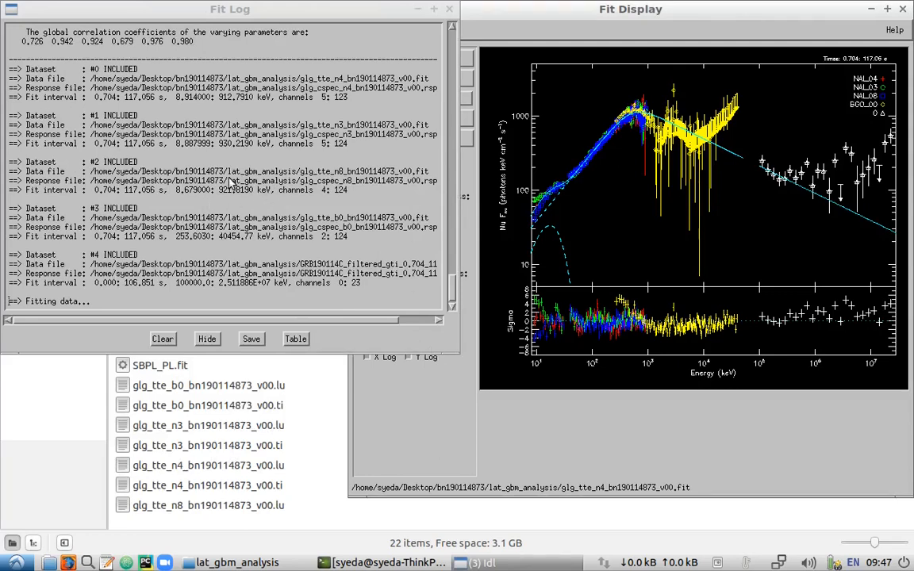
Repeat the Smoothly Broken Power Law plus Black Body fit from restored defaults, again using a starting kT of 100
{"action": "left_click", "coordinate": [410, 422]}
{"action": "left_click", "coordinate": [389, 117]}
{"action": "left_click", "coordinate": [343, 359]}
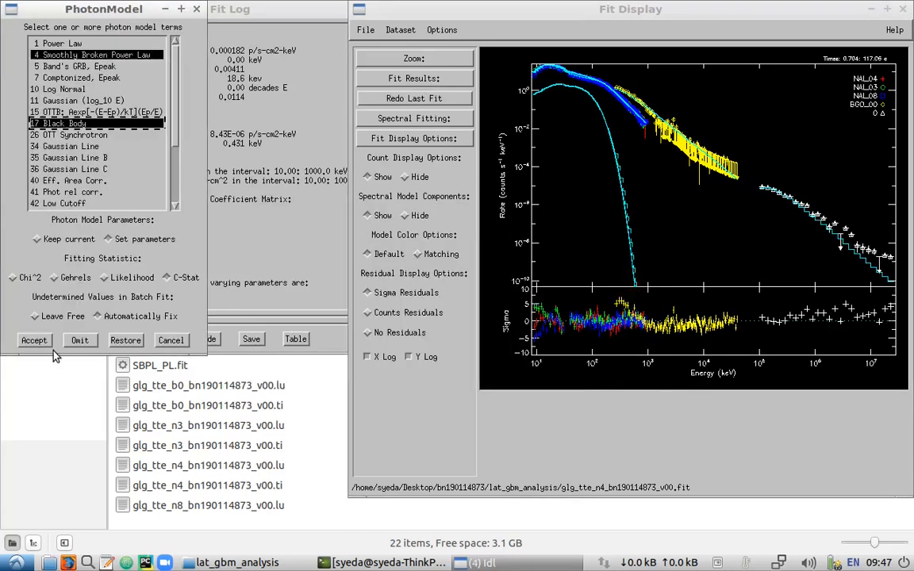
{"action": "left_click", "coordinate": [34, 340]}
{"action": "left_click", "coordinate": [288, 489]}
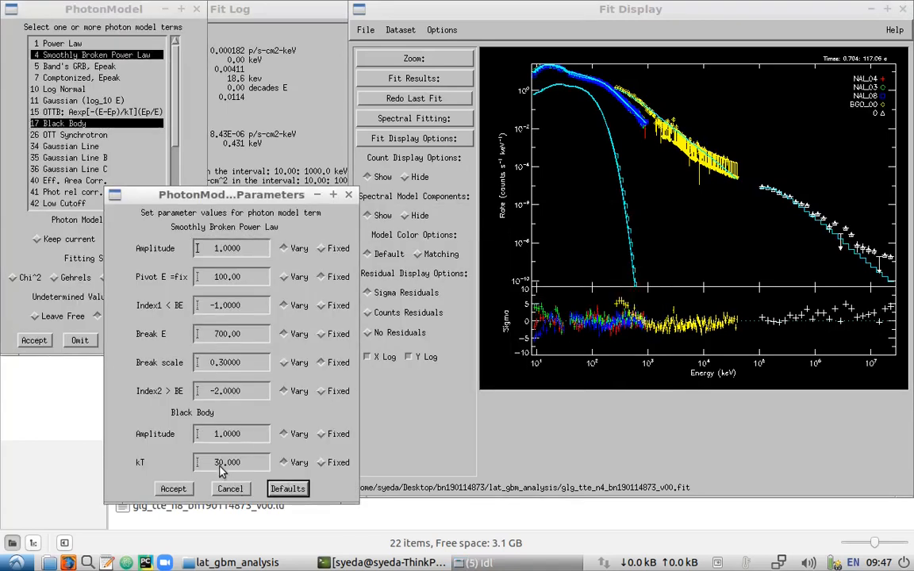
{"action": "left_click", "coordinate": [219, 464]}
{"action": "key", "text": "BackSpace"}
{"action": "type", "text": "10"}
{"action": "left_click", "coordinate": [174, 489]}
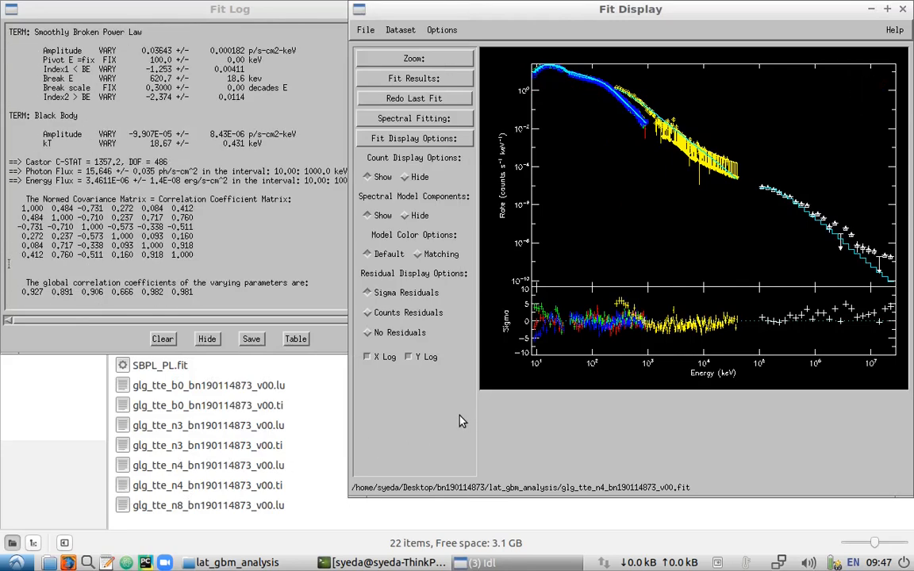
Refit Smoothly Broken Power Law plus Black Body from restored default values, with the starting Break E set to 1000
{"action": "left_click", "coordinate": [361, 118]}
{"action": "left_click", "coordinate": [373, 351]}
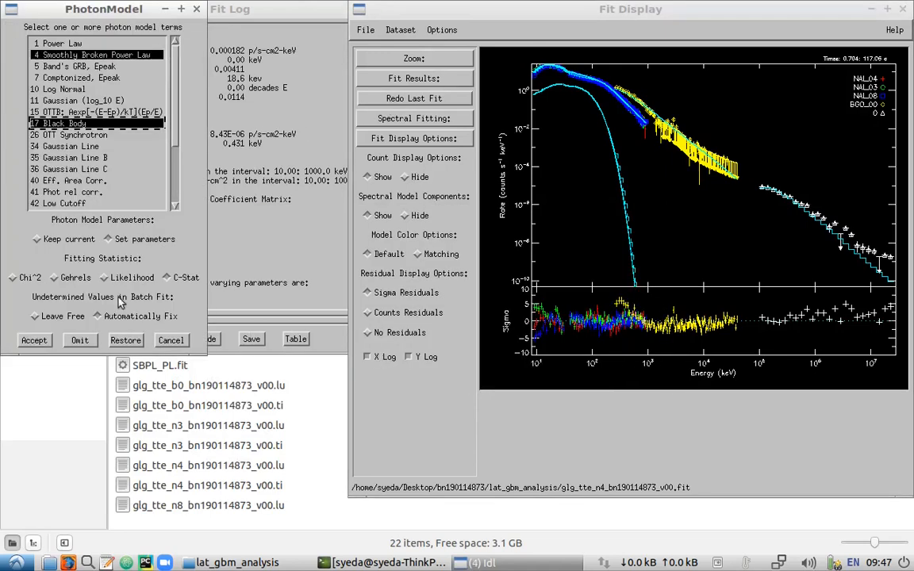
{"action": "left_click", "coordinate": [35, 340]}
{"action": "left_click", "coordinate": [287, 489]}
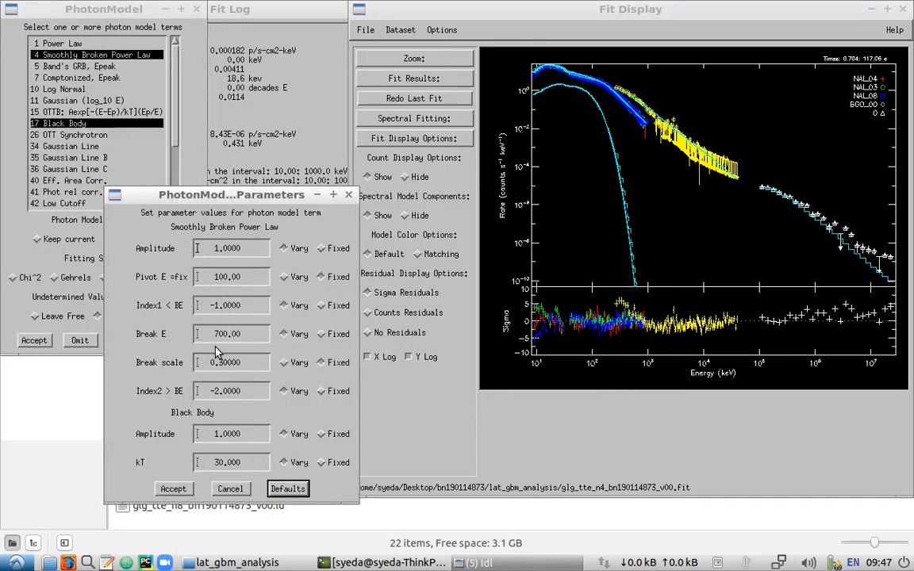
{"action": "left_click", "coordinate": [219, 336]}
{"action": "key", "text": "BackSpace"}
{"action": "type", "text": "10"}
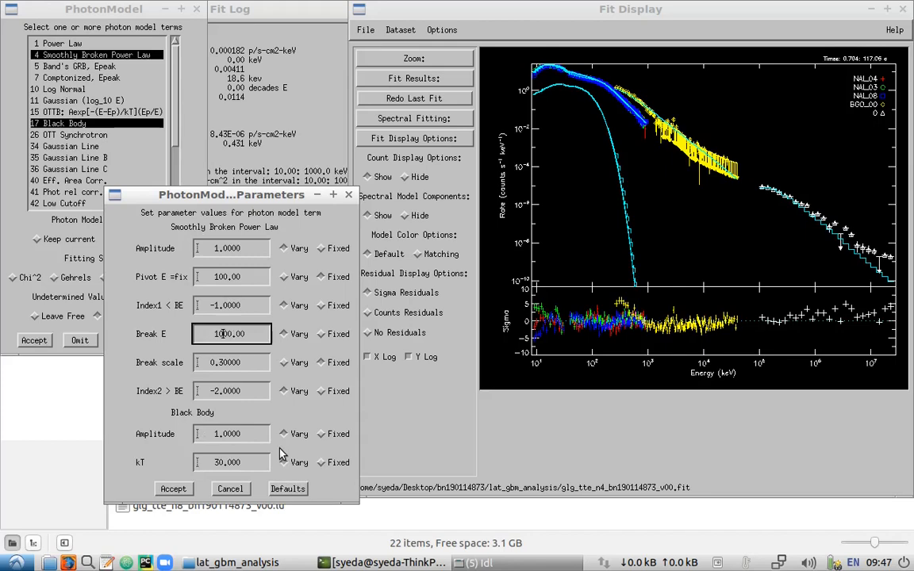
{"action": "left_click", "coordinate": [188, 488]}
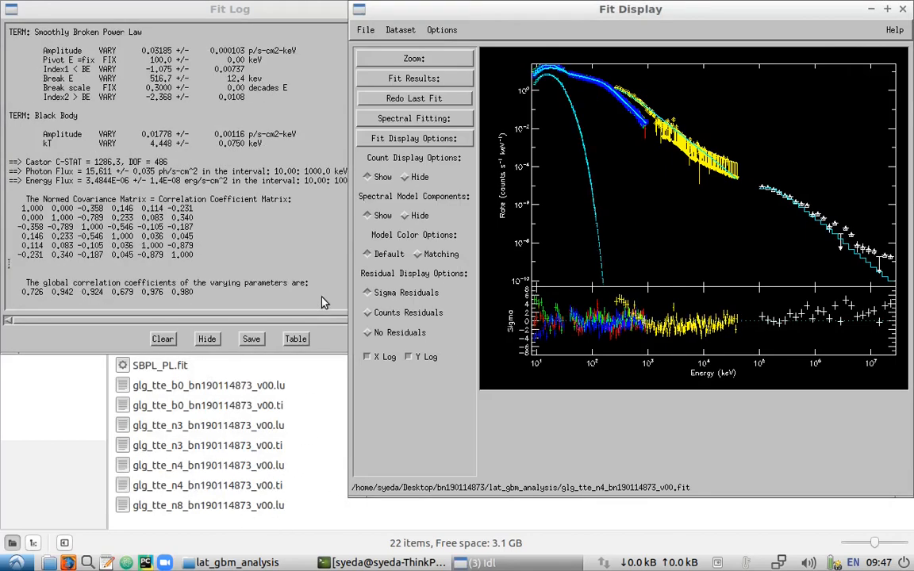
Refit the same two-component model on all datasets from restored defaults, with the starting Black Body kT set to 10
{"action": "left_click", "coordinate": [382, 98]}
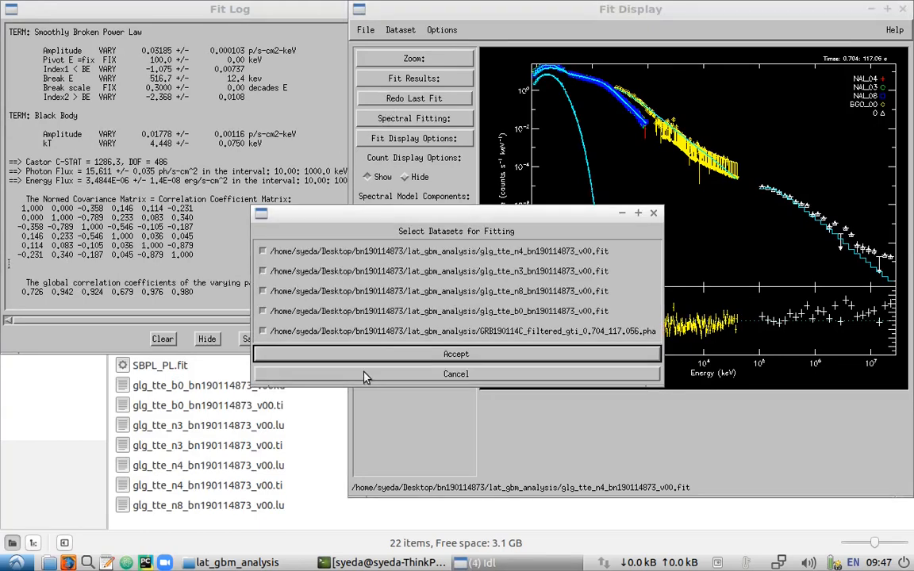
{"action": "left_click", "coordinate": [327, 334]}
{"action": "left_click", "coordinate": [39, 340]}
{"action": "left_click", "coordinate": [287, 489]}
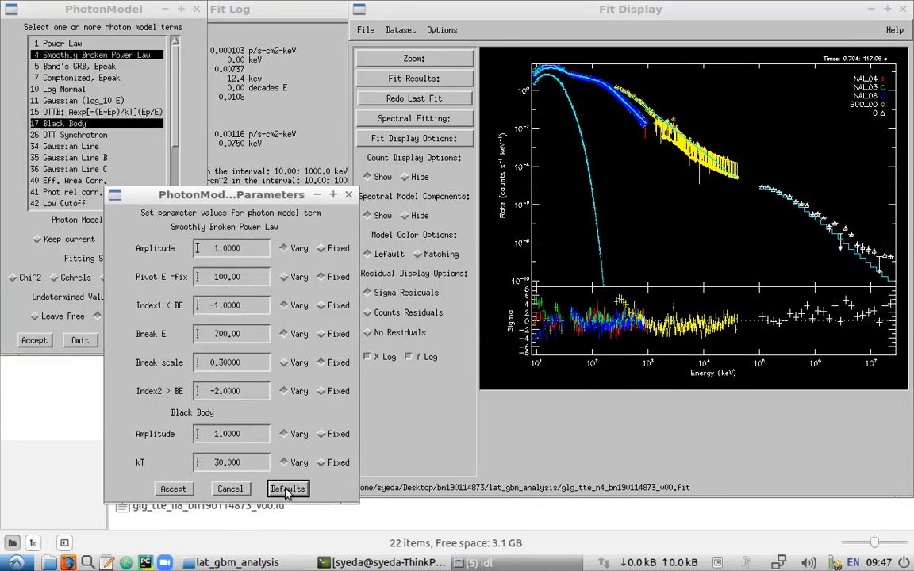
{"action": "left_click", "coordinate": [217, 462]}
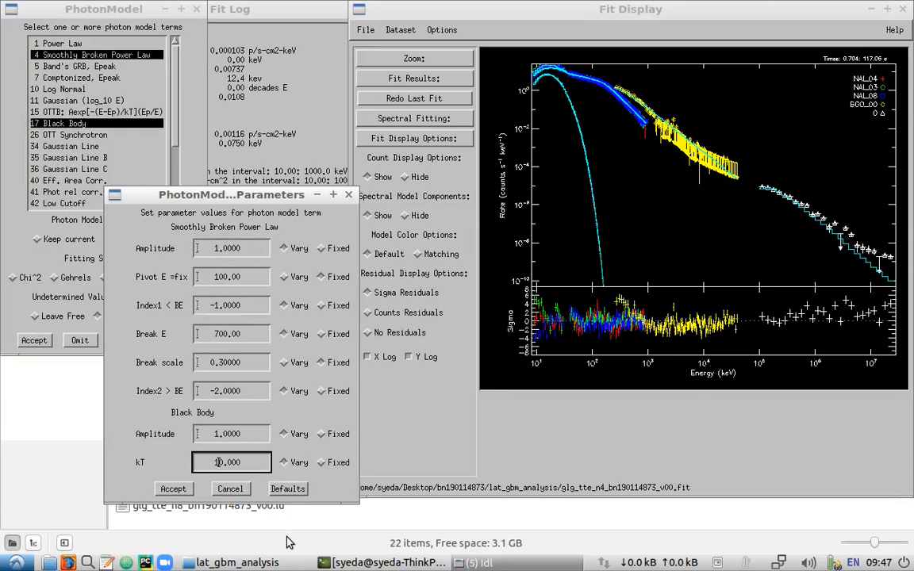
{"action": "left_click", "coordinate": [173, 489]}
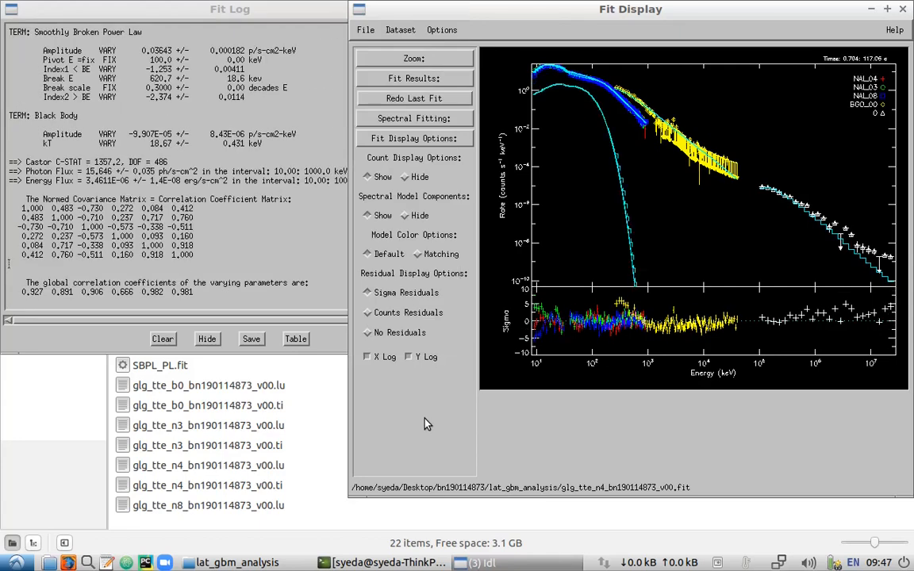
Refit the same two-component model on all datasets from restored defaults, with the starting Black Body kT set to 200
{"action": "left_click", "coordinate": [391, 96]}
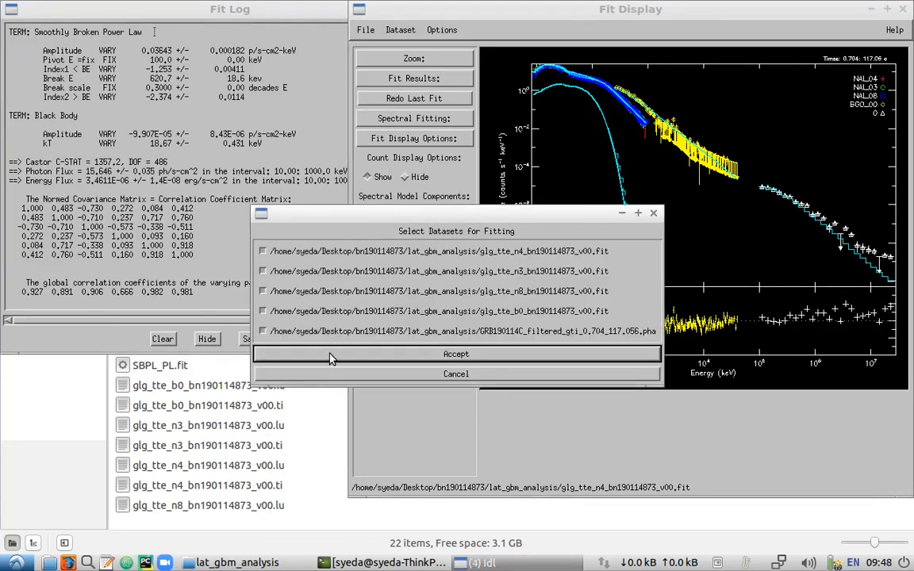
{"action": "left_click", "coordinate": [295, 354]}
{"action": "left_click", "coordinate": [49, 341]}
{"action": "left_click", "coordinate": [287, 489]}
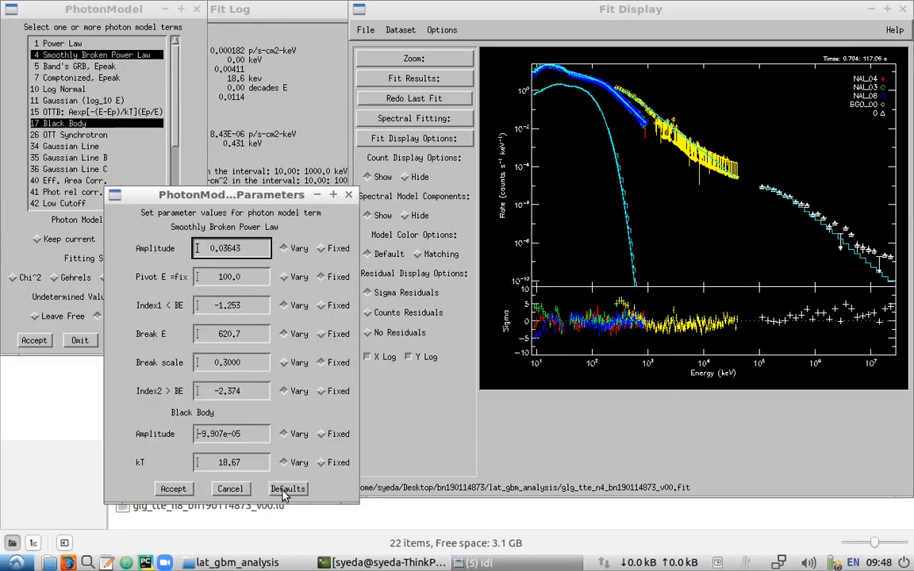
{"action": "left_click", "coordinate": [219, 466]}
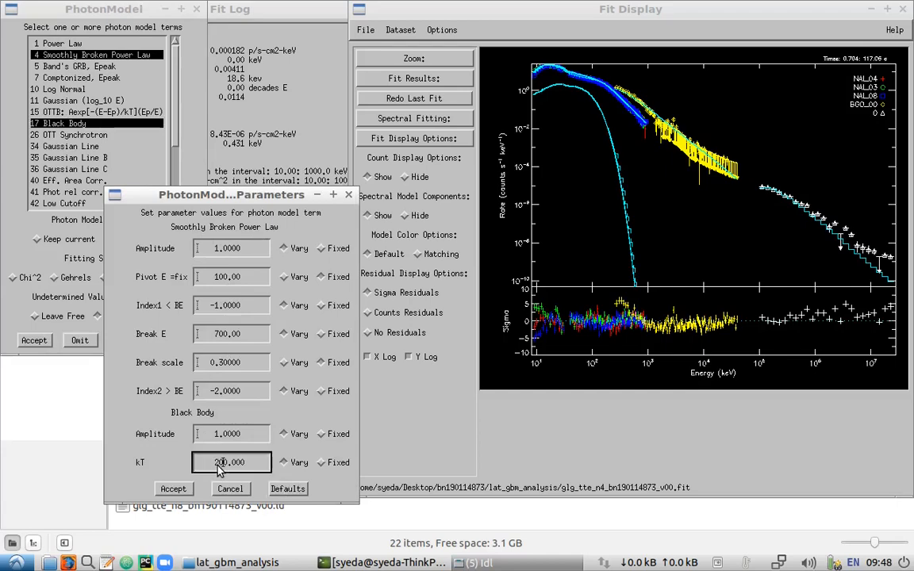
{"action": "left_click", "coordinate": [173, 489]}
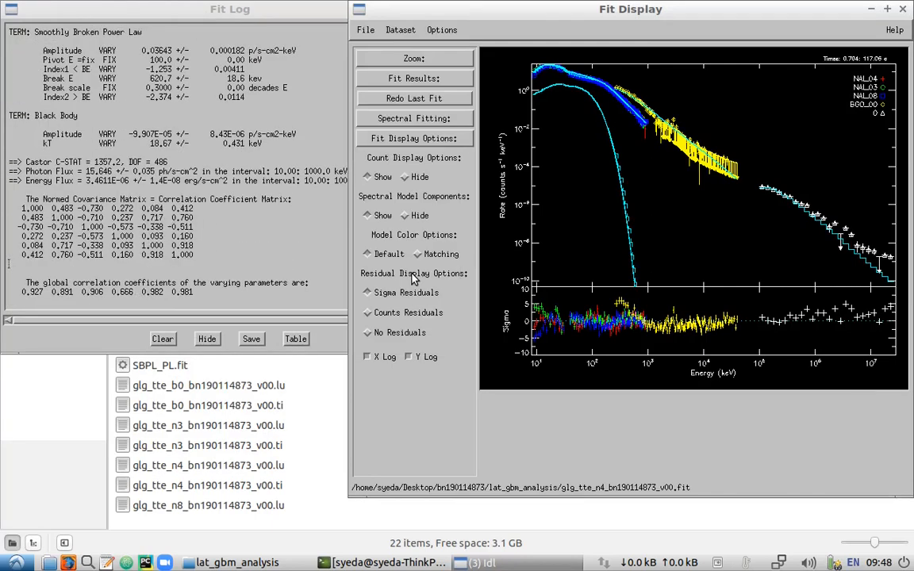
Refit Smoothly Broken Power Law plus Black Body on all datasets from restored defaults, with the starting Break E set to 1200 keV
{"action": "left_click", "coordinate": [359, 97]}
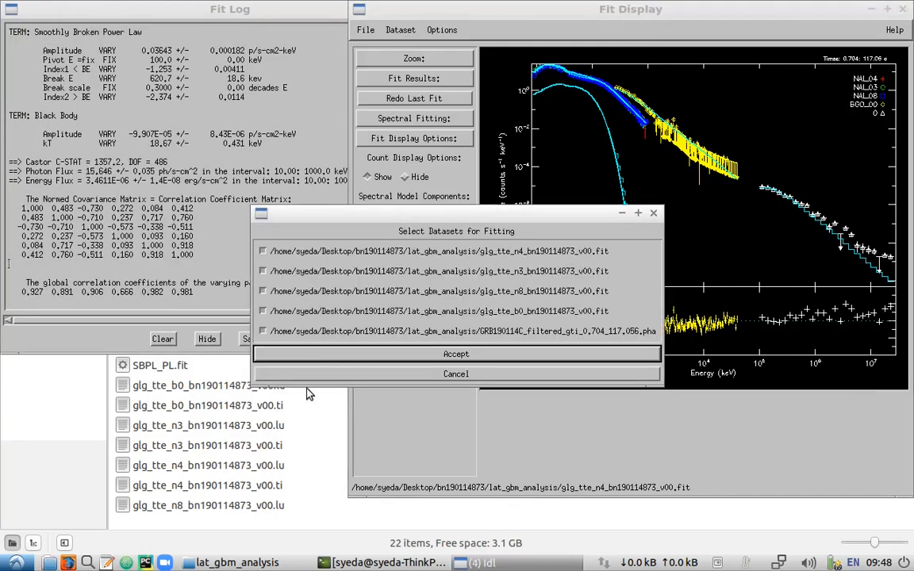
{"action": "left_click", "coordinate": [302, 354]}
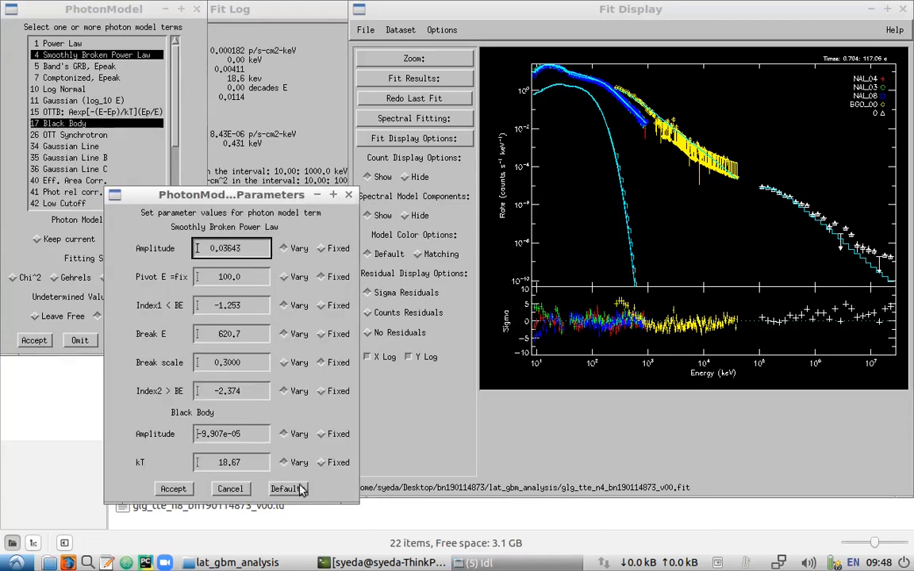
{"action": "left_click", "coordinate": [288, 489]}
{"action": "left_click", "coordinate": [219, 335]}
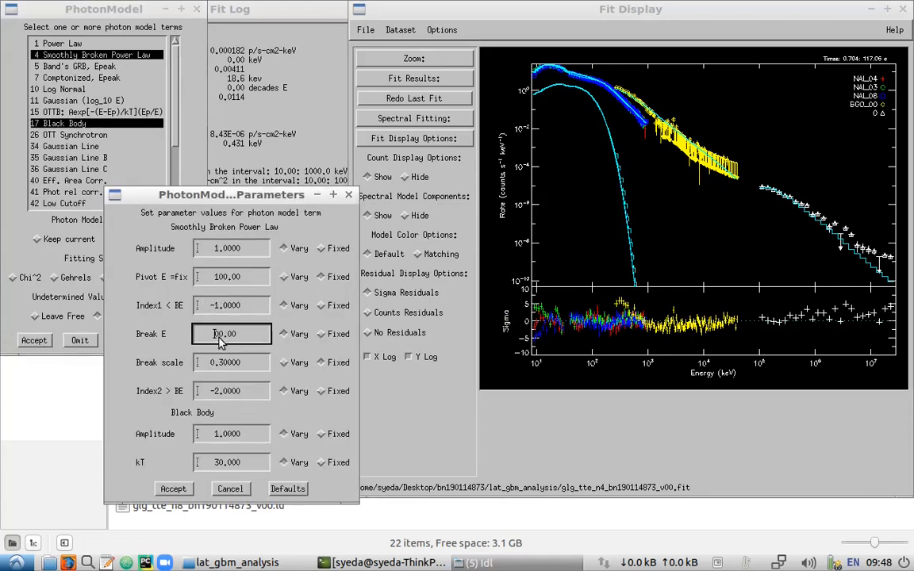
{"action": "type", "text": "0"}
{"action": "left_click", "coordinate": [174, 489]}
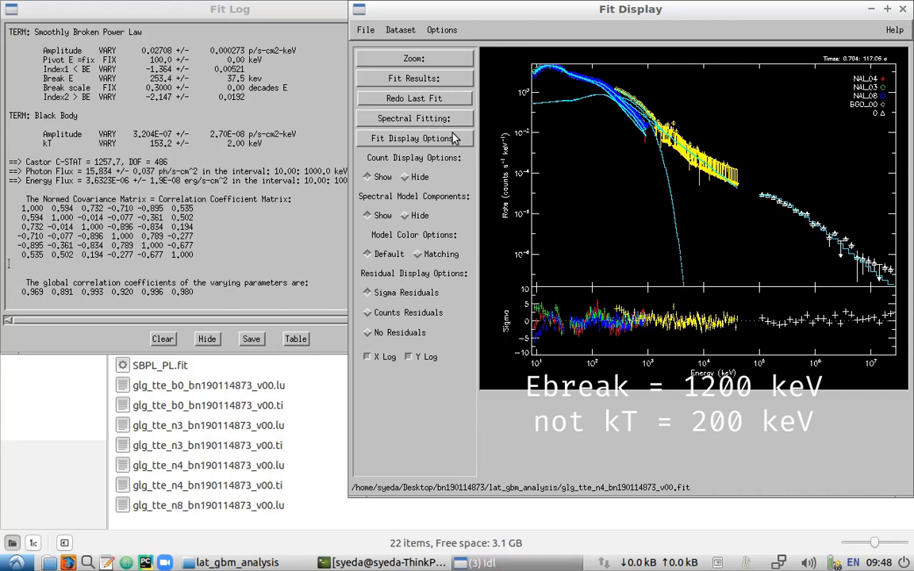
Display the fit as a Nu F_nu spectrum and compare the Black Body and Smoothly Broken Power Law amplitudes in the fit log
{"action": "left_click", "coordinate": [414, 138]}
{"action": "left_click", "coordinate": [492, 230]}
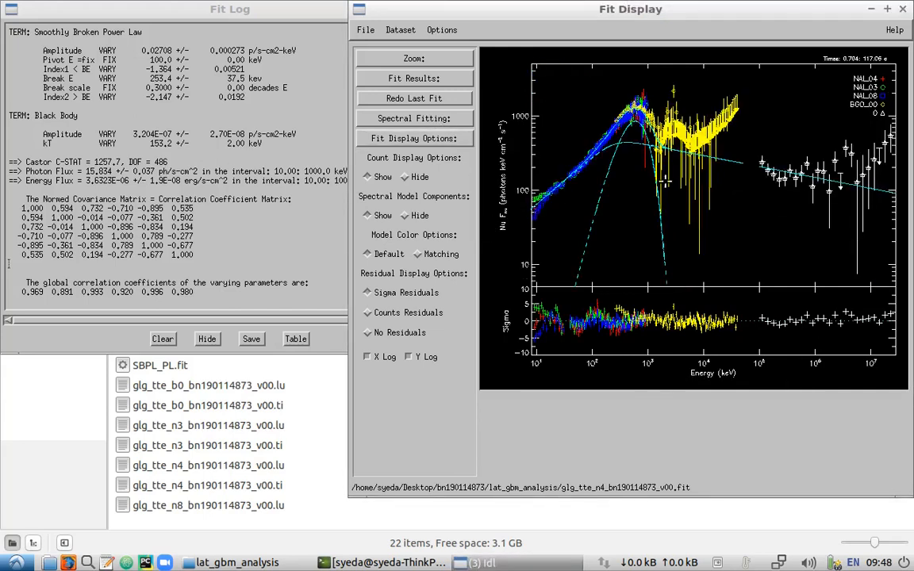
{"action": "left_click", "coordinate": [311, 231]}
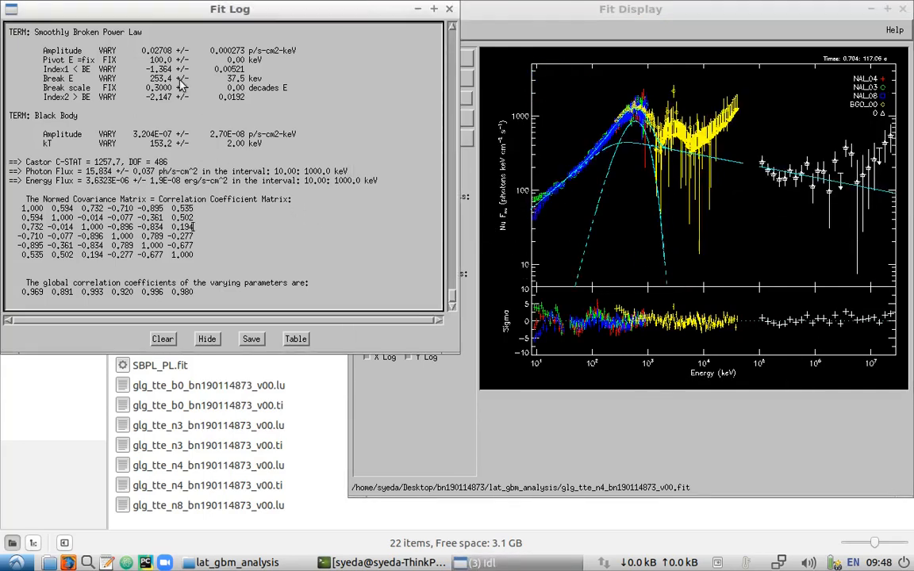
{"action": "left_click_drag", "start_coordinate": [120, 123], "coordinate": [242, 132]}
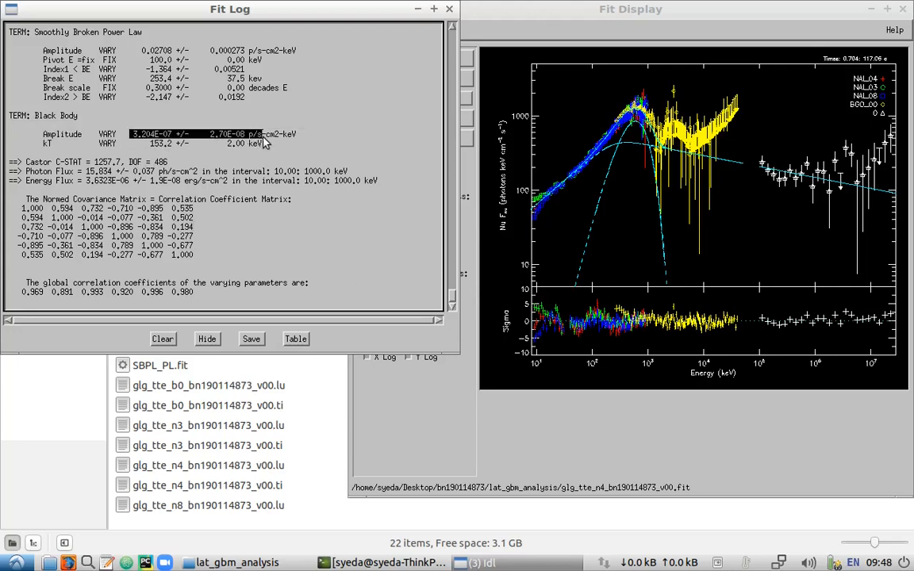
{"action": "left_click_drag", "start_coordinate": [141, 50], "coordinate": [251, 54]}
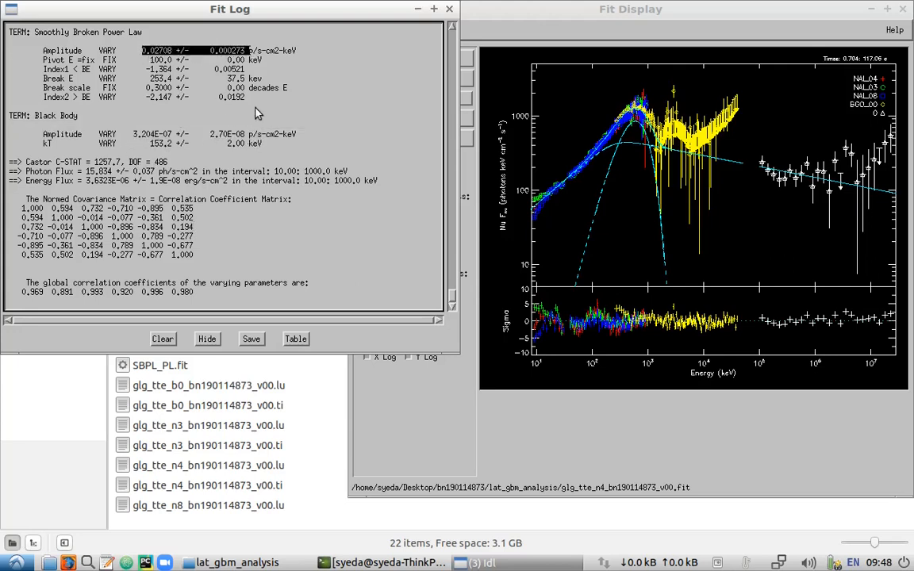
{"action": "left_click", "coordinate": [361, 363]}
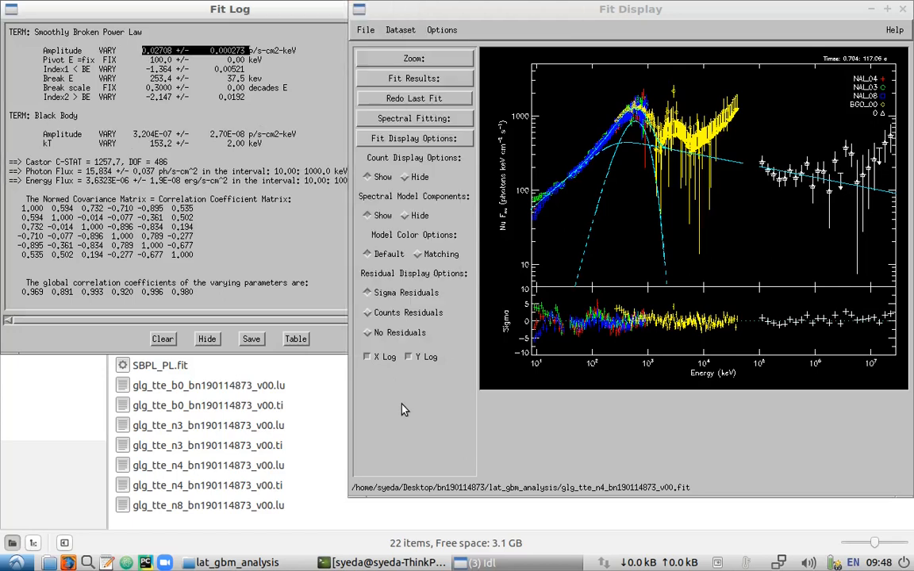
Write the fit results to SBPL_BB.fit and check the C-STAT value in the fit log
{"action": "left_click", "coordinate": [406, 78]}
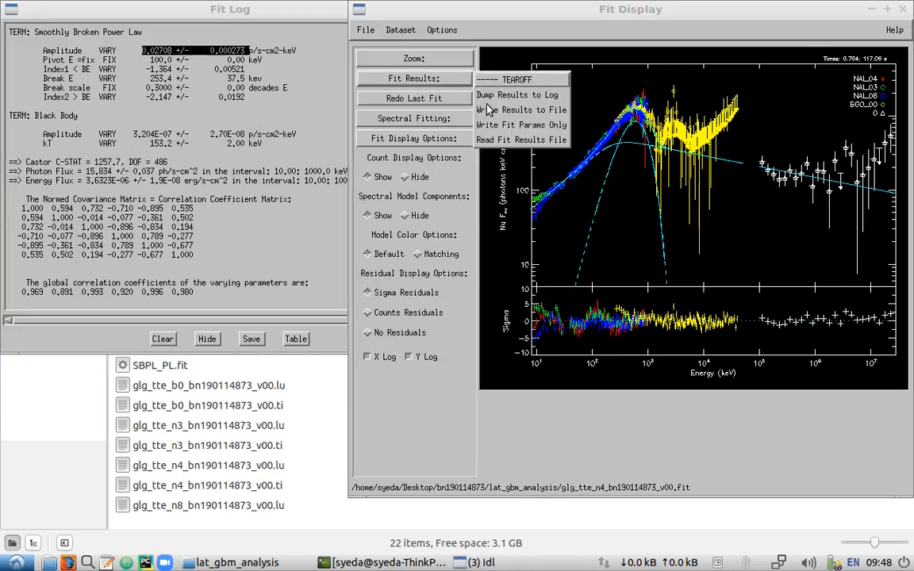
{"action": "left_click", "coordinate": [439, 95]}
{"action": "triple_click", "coordinate": [477, 390]}
{"action": "type", "text": "SB"}
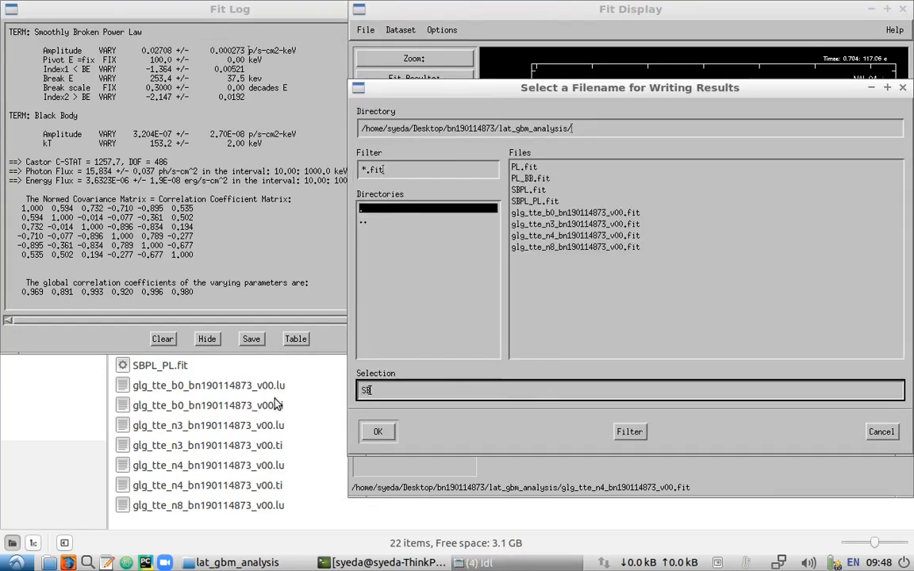
{"action": "type", "text": "PL_BB.fit"}
{"action": "key", "text": "Return"}
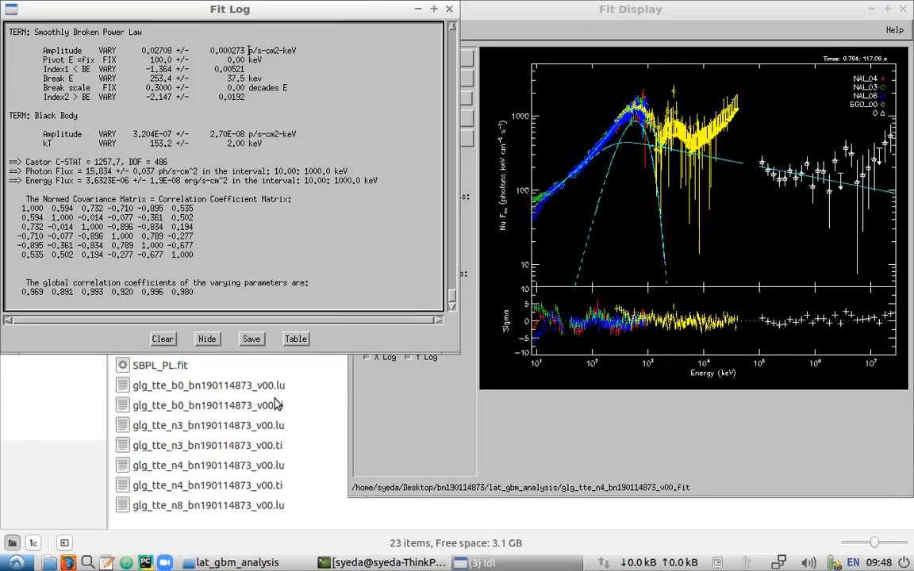
{"action": "left_click_drag", "start_coordinate": [94, 163], "coordinate": [123, 165]}
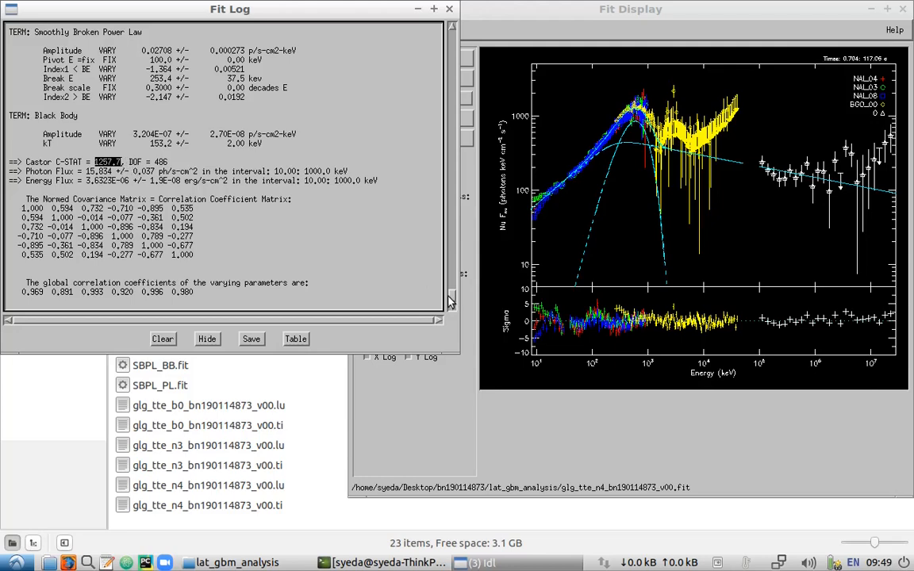
{"action": "left_click", "coordinate": [393, 363]}
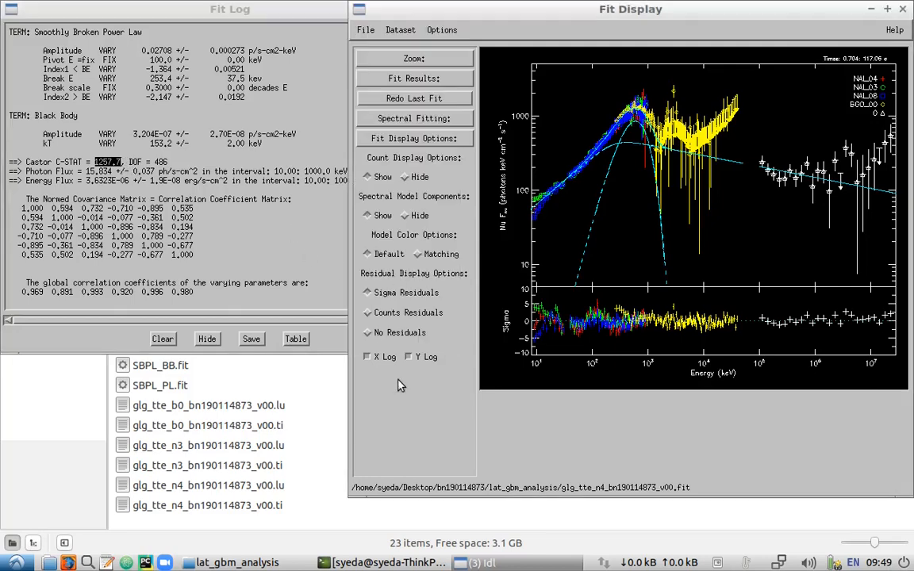
Add Power Law to the selected terms and fit the three-component model to all datasets from default parameter values
{"action": "left_click", "coordinate": [361, 99]}
{"action": "left_click", "coordinate": [390, 352]}
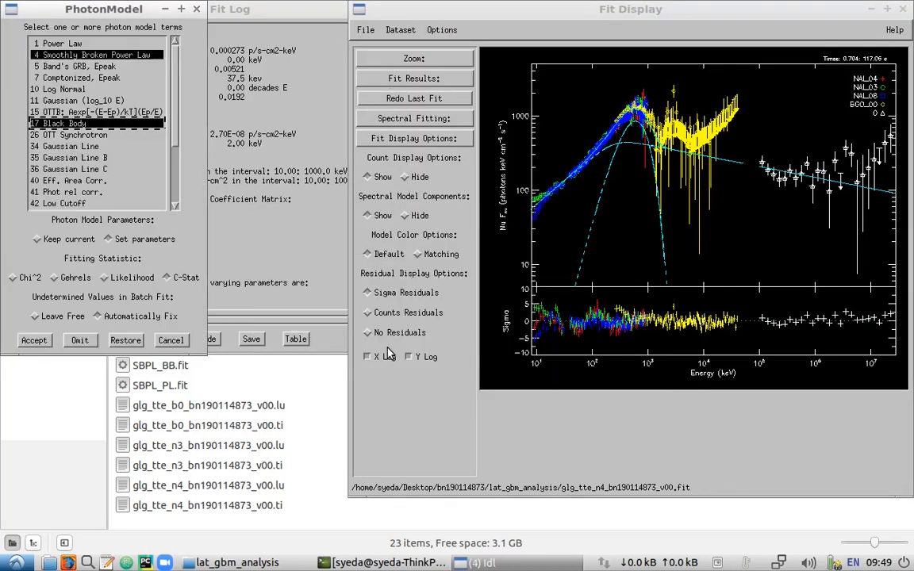
{"action": "left_click", "coordinate": [64, 43]}
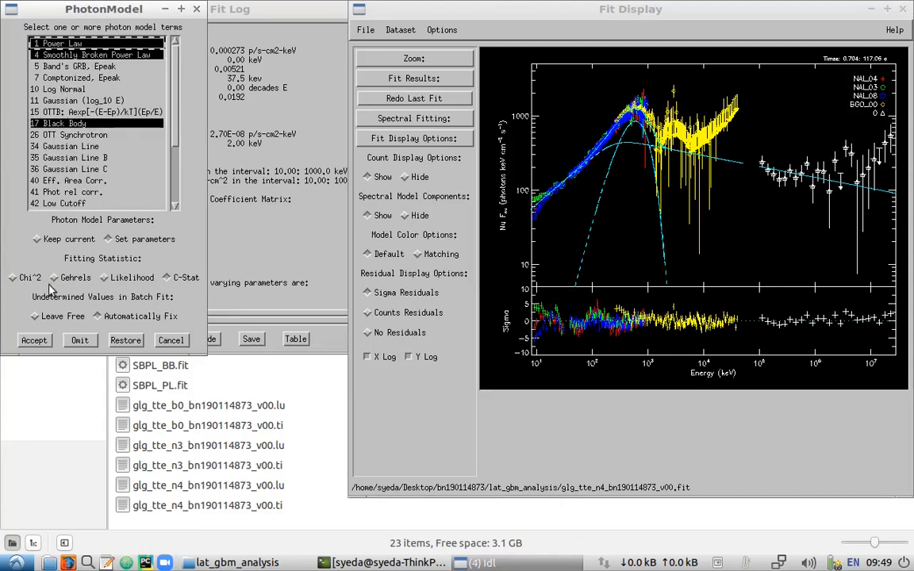
{"action": "left_click", "coordinate": [27, 341]}
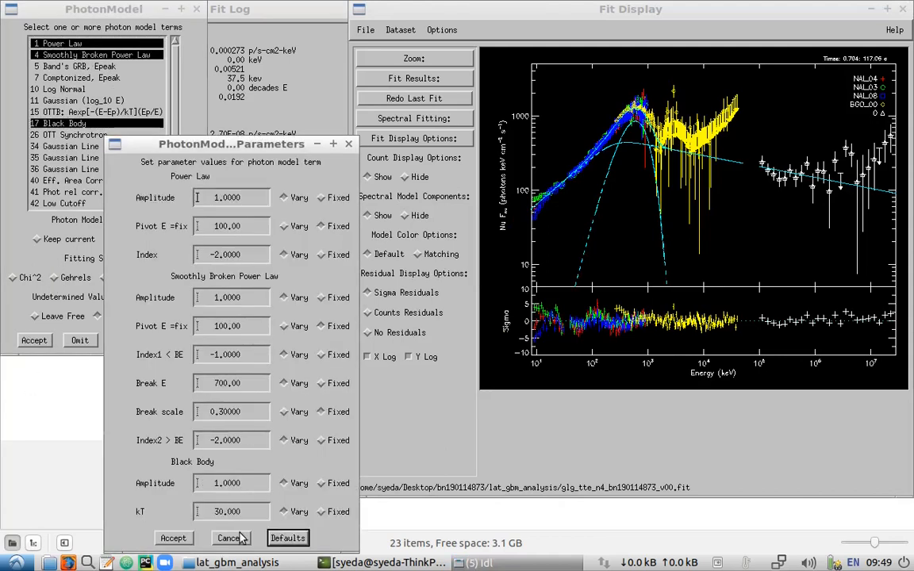
{"action": "left_click", "coordinate": [173, 538]}
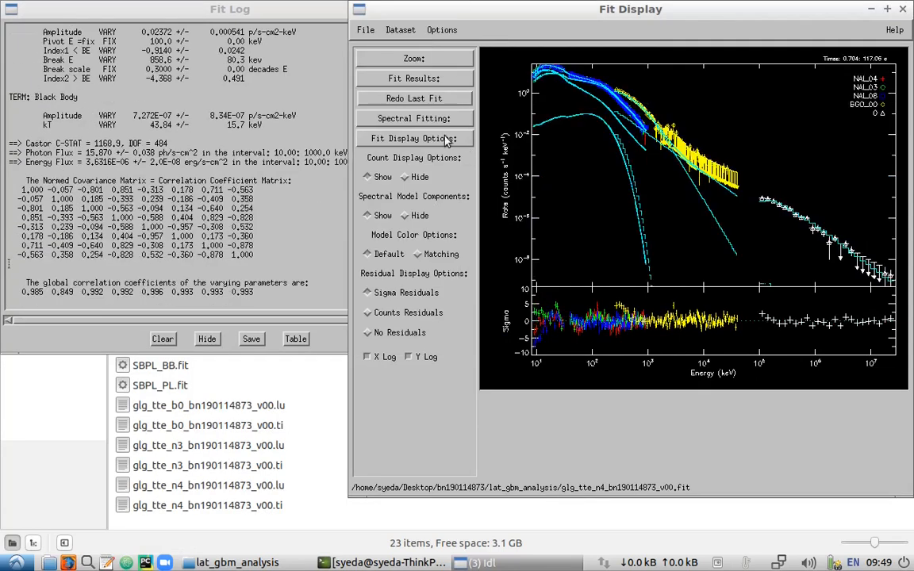
Show the three-component fit as a Nu F_nu spectrum and examine the Black Body kT and amplitude with their errors
{"action": "left_click", "coordinate": [418, 137]}
{"action": "left_click", "coordinate": [502, 230]}
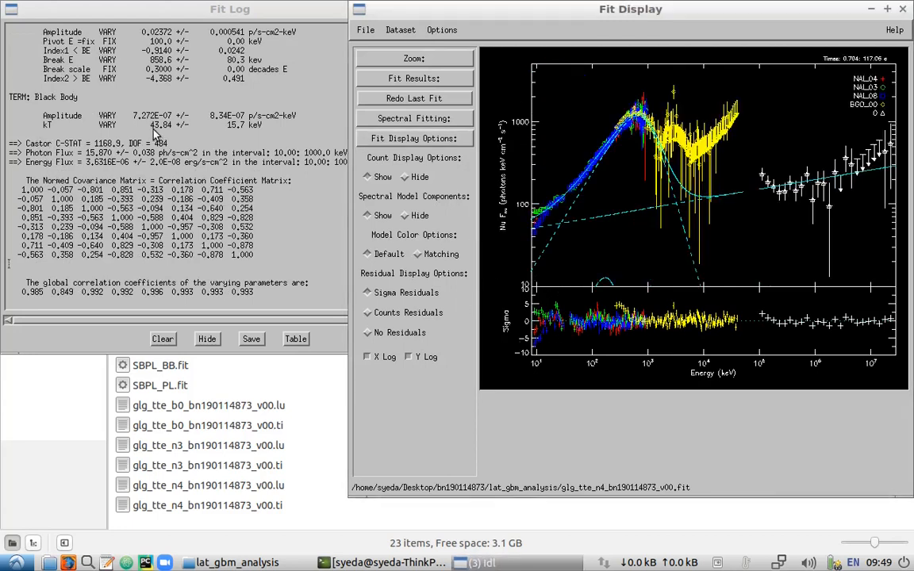
{"action": "left_click_drag", "start_coordinate": [146, 125], "coordinate": [248, 131]}
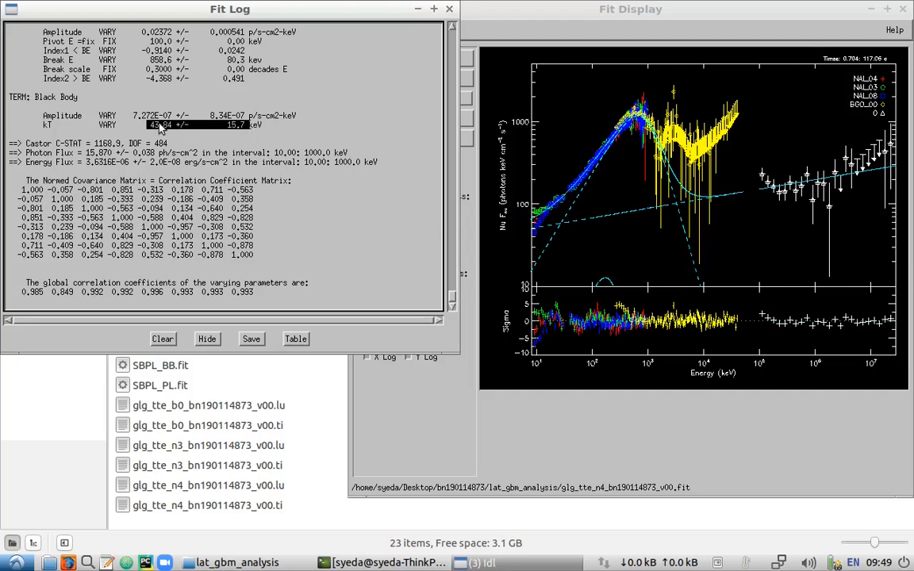
{"action": "left_click_drag", "start_coordinate": [132, 116], "coordinate": [249, 119]}
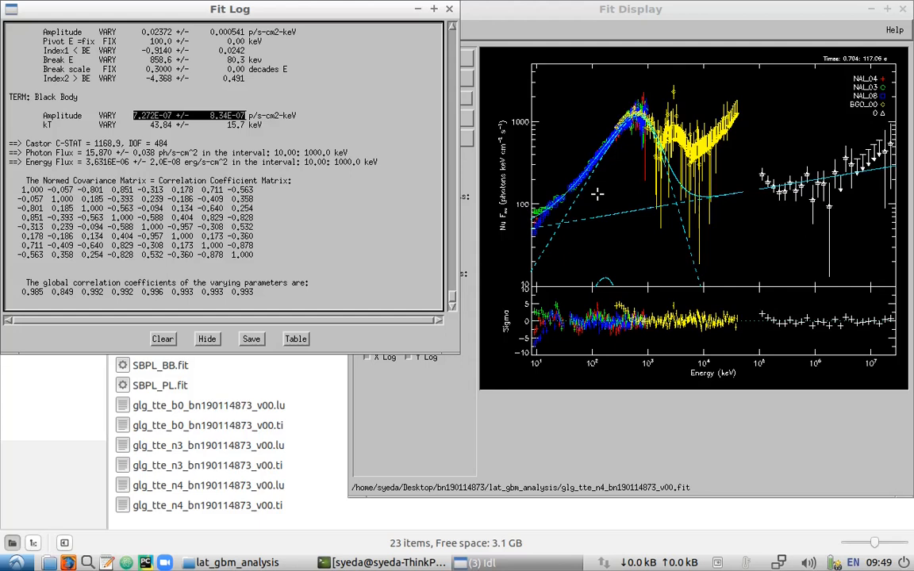
{"action": "left_click", "coordinate": [403, 412]}
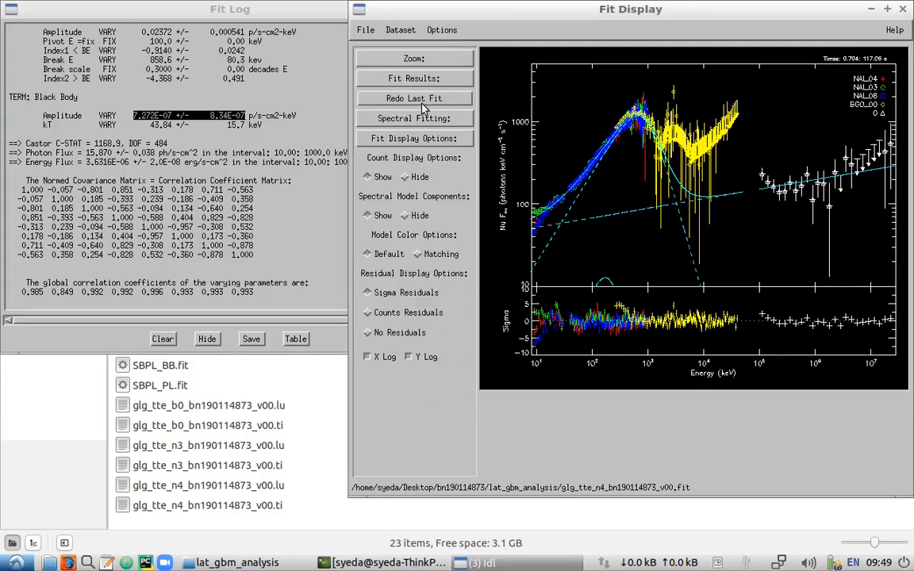
Write the three-component fit results to SBPL_PL_BB.fit
{"action": "left_click", "coordinate": [382, 79]}
{"action": "left_click", "coordinate": [522, 110]}
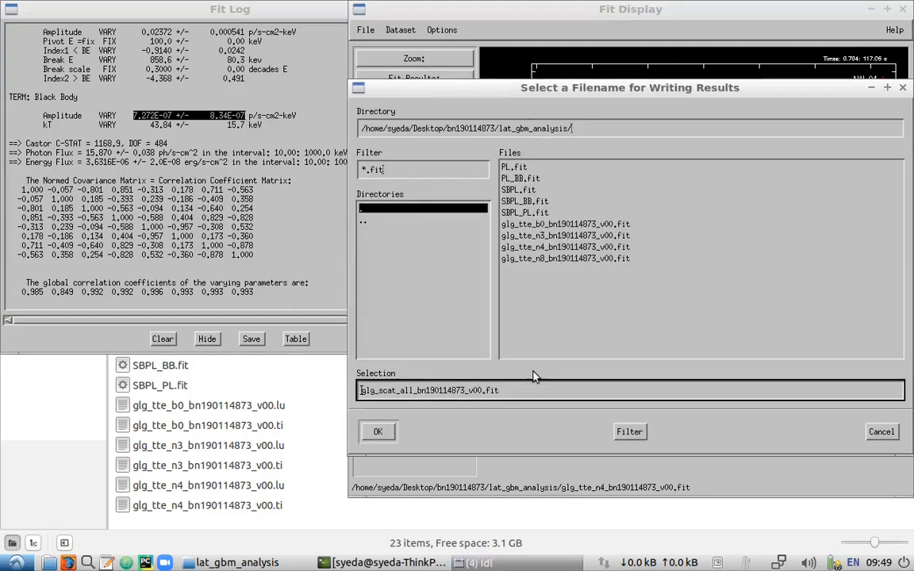
{"action": "left_click_drag", "start_coordinate": [505, 390], "coordinate": [220, 411]}
{"action": "type", "text": "SBPL_PL_BB"}
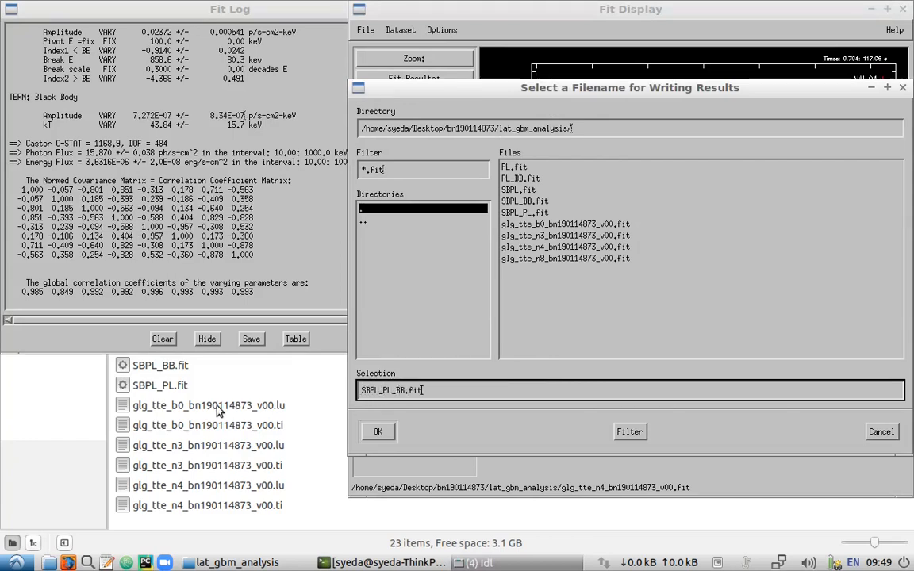
{"action": "key", "text": "Return"}
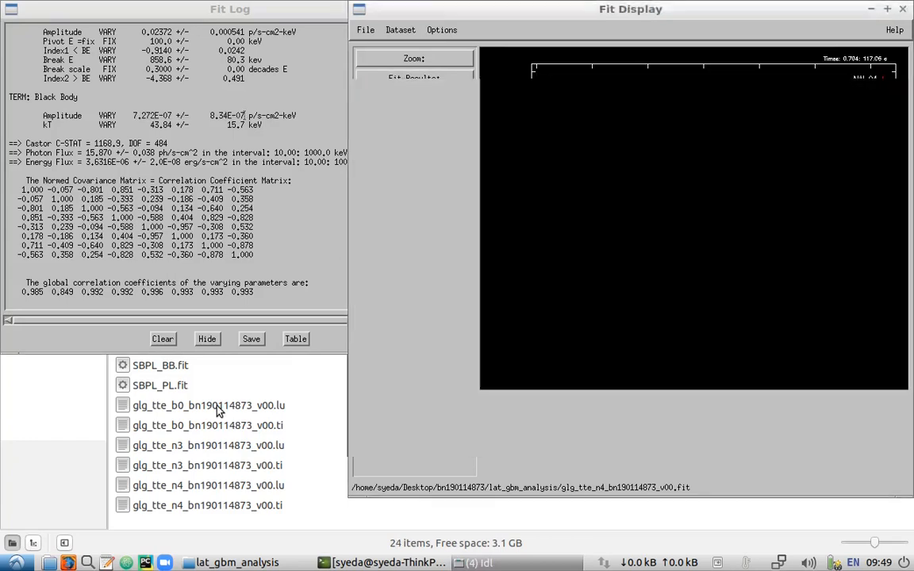
Fit all datasets with only the Band's GRB, Epeak model, starting from default parameter values
{"action": "left_click", "coordinate": [389, 98]}
{"action": "left_click", "coordinate": [369, 354]}
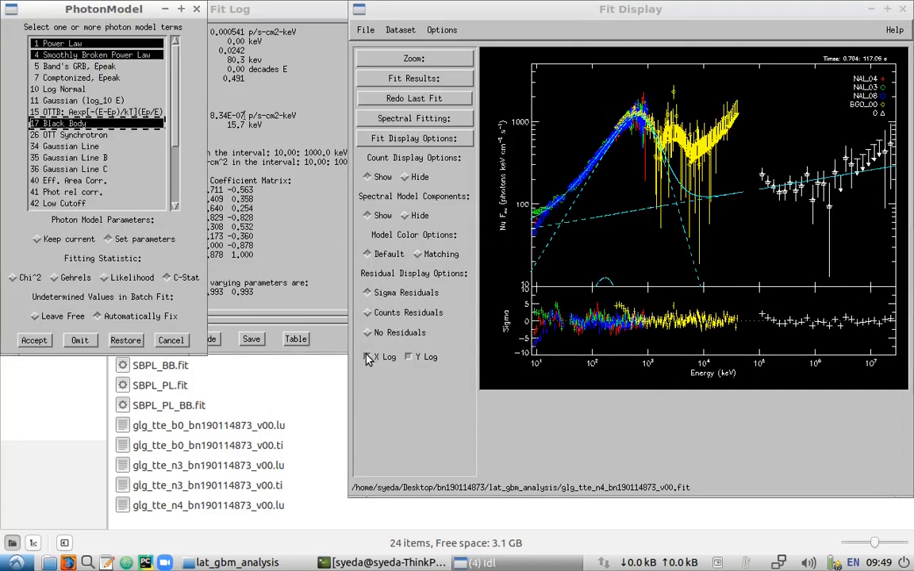
{"action": "left_click", "coordinate": [69, 67]}
{"action": "left_click", "coordinate": [39, 340]}
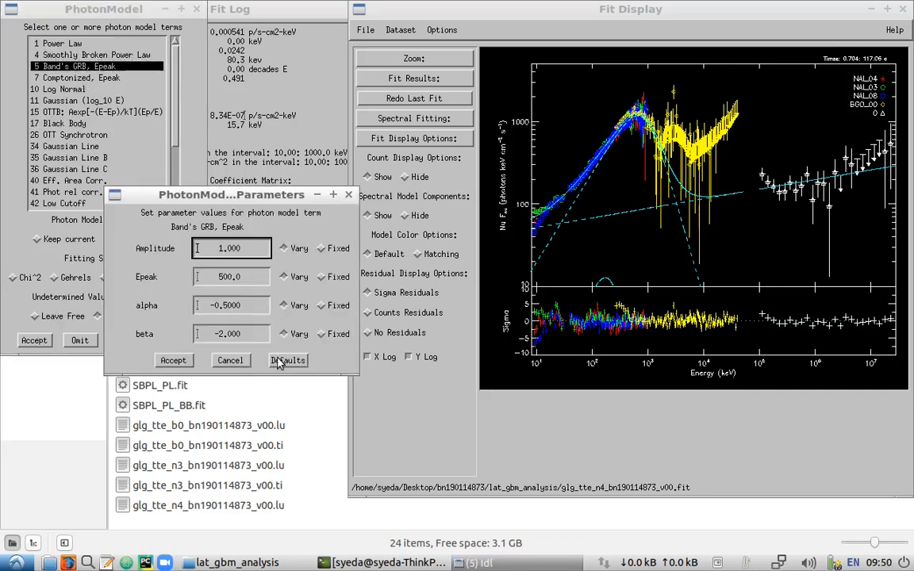
{"action": "left_click", "coordinate": [286, 361]}
{"action": "left_click", "coordinate": [176, 362]}
Write the Band model fit results to BAND.fit
{"action": "left_click", "coordinate": [414, 79]}
{"action": "left_click", "coordinate": [433, 96]}
{"action": "left_click_drag", "start_coordinate": [508, 390], "coordinate": [262, 413]}
{"action": "type", "text": "BAND.fit"}
{"action": "key", "text": "Return"}
Add Power Law to Band's GRB, Epeak and fit the combined model to all datasets
{"action": "left_click", "coordinate": [414, 118]}
{"action": "left_click", "coordinate": [432, 136]}
{"action": "left_click", "coordinate": [369, 354]}
{"action": "left_click", "coordinate": [70, 44], "text": "ctrl"}
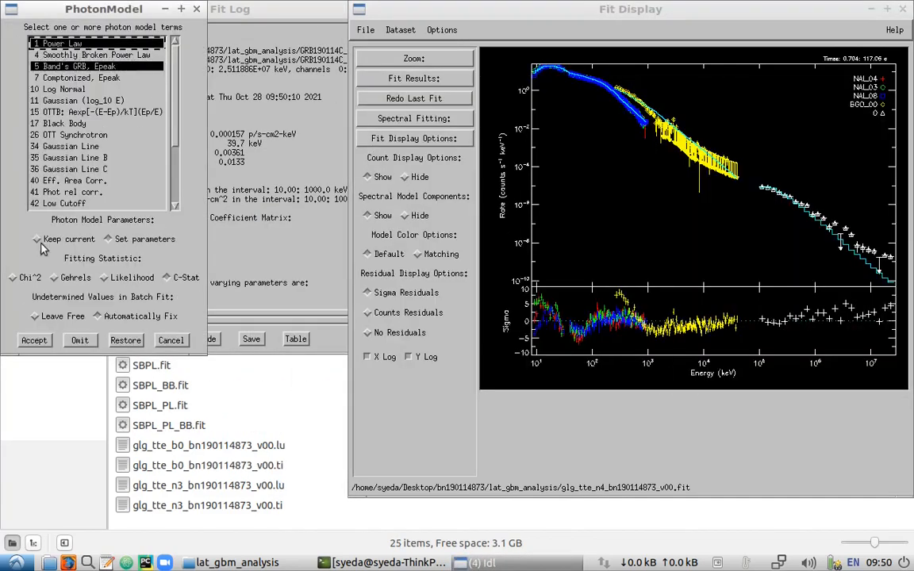
{"action": "left_click", "coordinate": [39, 340]}
{"action": "left_click", "coordinate": [175, 465]}
Write the Band plus Power Law fit results to BAND_PL.fit
{"action": "left_click", "coordinate": [414, 78]}
{"action": "left_click", "coordinate": [432, 96]}
{"action": "left_click_drag", "start_coordinate": [508, 390], "coordinate": [159, 417]}
{"action": "type", "text": "BAND_PL.fit"}
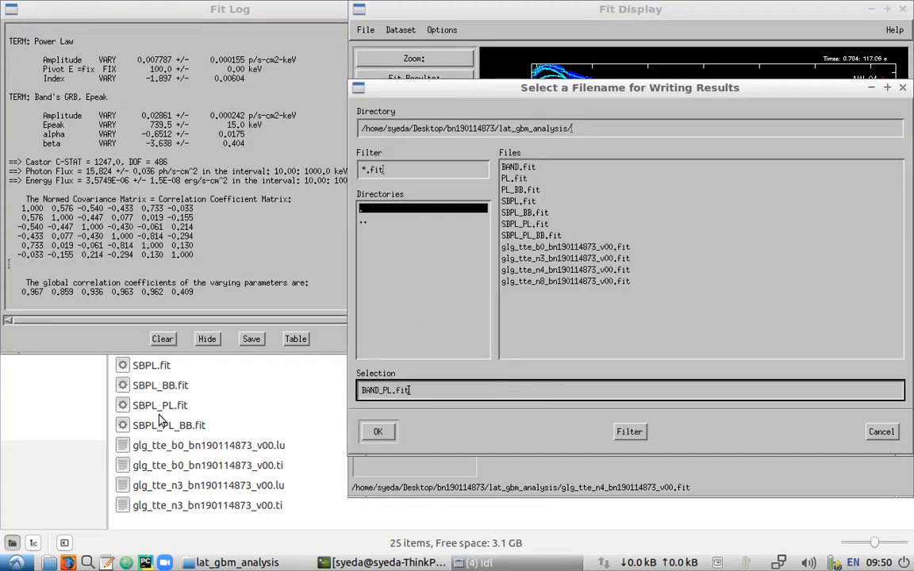
{"action": "key", "text": "Return"}
Fit all datasets with Band's GRB, Epeak plus Black Body, without Power Law, from restored default parameter values
{"action": "left_click", "coordinate": [415, 118]}
{"action": "left_click", "coordinate": [433, 135]}
{"action": "left_click", "coordinate": [67, 123], "text": "ctrl"}
{"action": "left_click", "coordinate": [35, 339]}
{"action": "left_click", "coordinate": [287, 432]}
{"action": "left_click", "coordinate": [173, 432]}
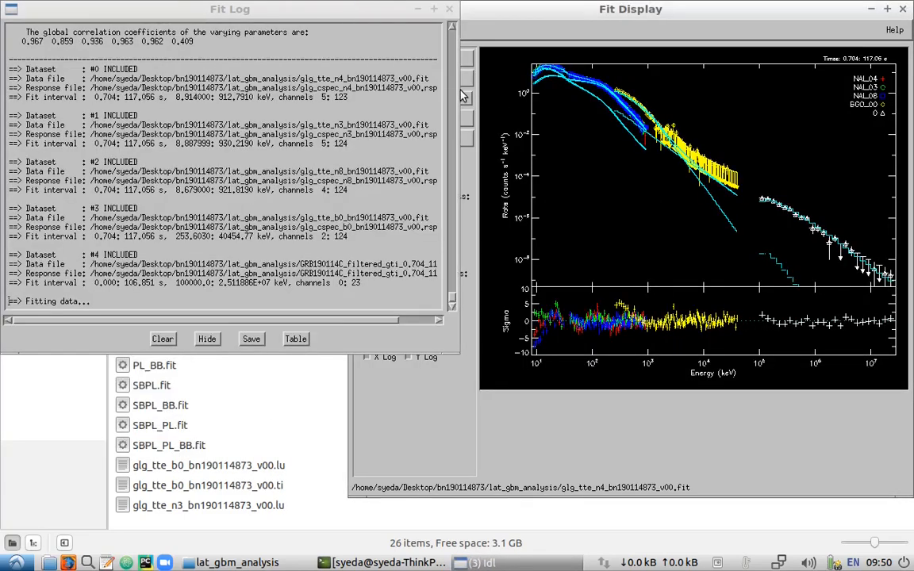
Refit Band's GRB, Epeak plus Black Body from restored defaults, with the starting Epeak set to 1000
{"action": "left_click", "coordinate": [414, 118]}
{"action": "left_click", "coordinate": [432, 136]}
{"action": "left_click", "coordinate": [34, 341]}
{"action": "left_click", "coordinate": [287, 432]}
{"action": "left_click", "coordinate": [220, 277]}
{"action": "key", "text": "BackSpace"}
{"action": "type", "text": "10"}
{"action": "left_click", "coordinate": [174, 431]}
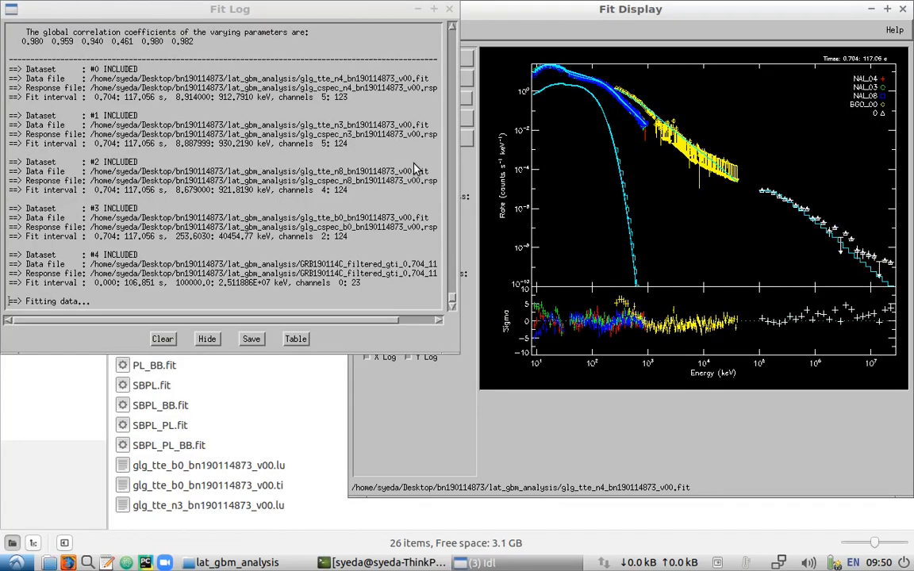
Write the Band plus Black Body fit results to BAND_BB.fit
{"action": "left_click", "coordinate": [414, 79]}
{"action": "left_click", "coordinate": [428, 96]}
{"action": "left_click_drag", "start_coordinate": [508, 389], "coordinate": [290, 396]}
{"action": "type", "text": "BAND_BB.fit"}
{"action": "key", "text": "Return"}
Add Power Law to Band's GRB, Epeak plus Black Body and fit all datasets from restored default values
{"action": "left_click", "coordinate": [398, 118]}
{"action": "left_click", "coordinate": [412, 135]}
{"action": "left_click", "coordinate": [429, 354]}
{"action": "left_click", "coordinate": [68, 42], "text": "ctrl"}
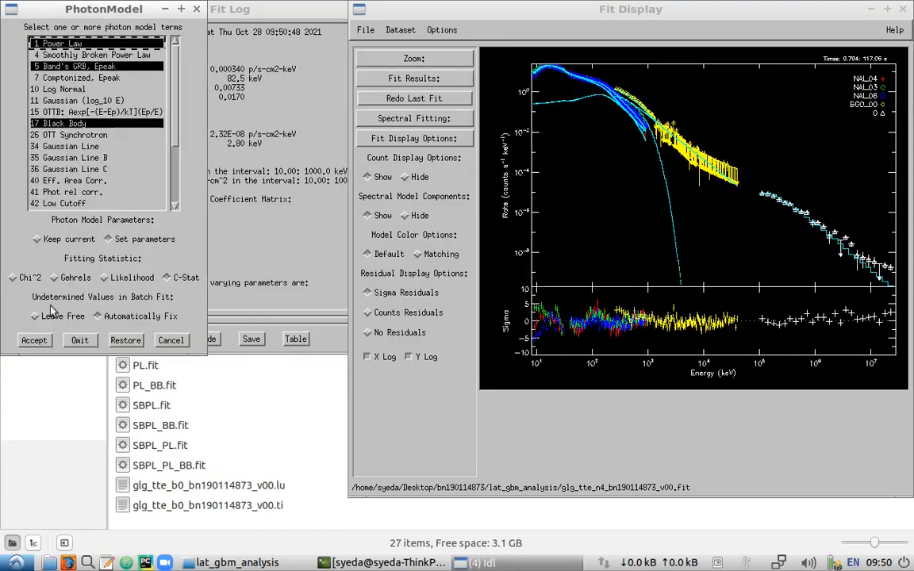
{"action": "left_click", "coordinate": [34, 340]}
{"action": "left_click", "coordinate": [288, 479]}
{"action": "left_click", "coordinate": [174, 479]}
Refit Power Law plus Band's GRB, Epeak plus Black Body from restored defaults, with a different starting Epeak
{"action": "left_click", "coordinate": [426, 119]}
{"action": "left_click", "coordinate": [428, 136]}
{"action": "left_click", "coordinate": [429, 354]}
{"action": "left_click", "coordinate": [34, 341]}
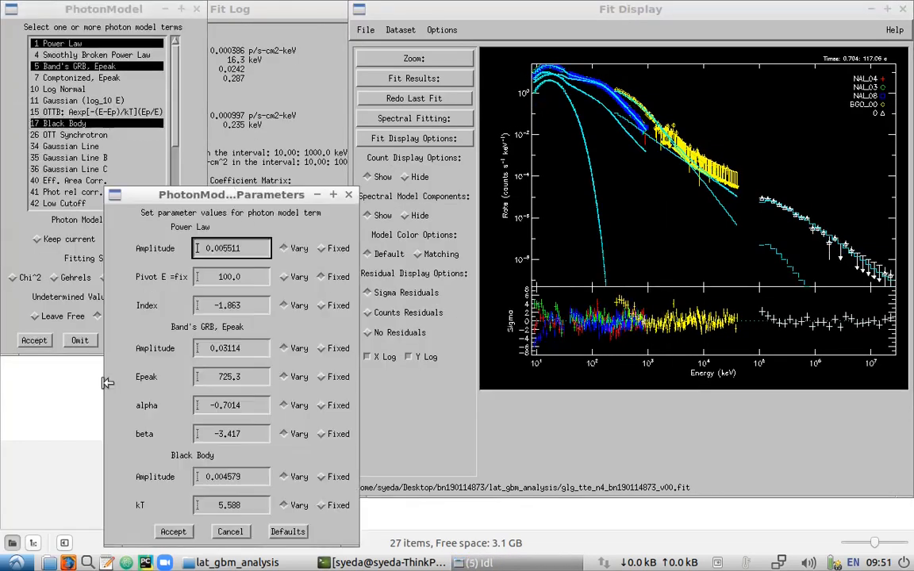
{"action": "left_click", "coordinate": [287, 533]}
{"action": "left_click", "coordinate": [222, 375]}
{"action": "left_click", "coordinate": [174, 533]}
Refit the Power Law, Band and Black Body combination on all datasets from restored defaults, with a different starting Black Body kT
{"action": "left_click", "coordinate": [426, 118]}
{"action": "left_click", "coordinate": [428, 136]}
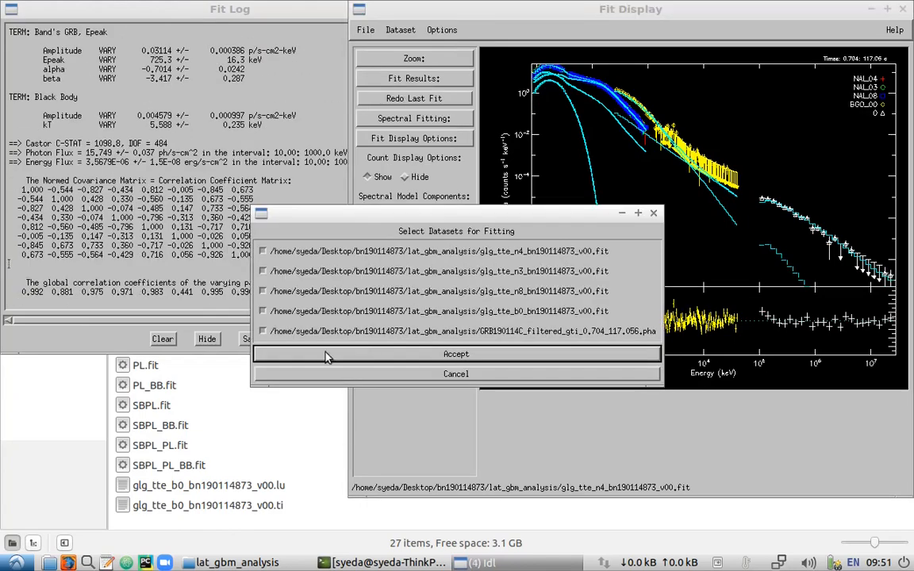
{"action": "left_click", "coordinate": [327, 354]}
{"action": "left_click", "coordinate": [34, 340]}
{"action": "left_click", "coordinate": [287, 533]}
{"action": "left_click", "coordinate": [216, 507]}
{"action": "left_click", "coordinate": [174, 533]}
Write the Power Law, Band and Black Body fit results to BAND_PL_BB.fit
{"action": "left_click", "coordinate": [418, 80]}
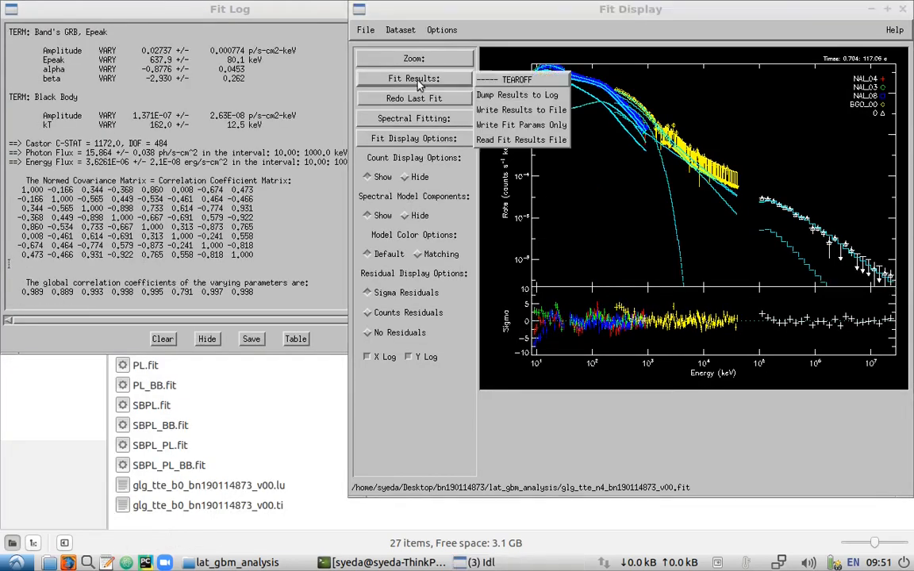
{"action": "left_click", "coordinate": [521, 110]}
{"action": "left_click_drag", "start_coordinate": [505, 390], "coordinate": [260, 397]}
{"action": "type", "text": "BAND_PL_BB.fit"}
{"action": "key", "text": "Return"}
Fit all datasets with only the Comptonized, Epeak model, starting from the default parameter values
{"action": "left_click", "coordinate": [426, 119]}
{"action": "left_click", "coordinate": [429, 136]}
{"action": "left_click", "coordinate": [326, 354]}
{"action": "left_click", "coordinate": [80, 78]}
{"action": "left_click", "coordinate": [34, 341]}
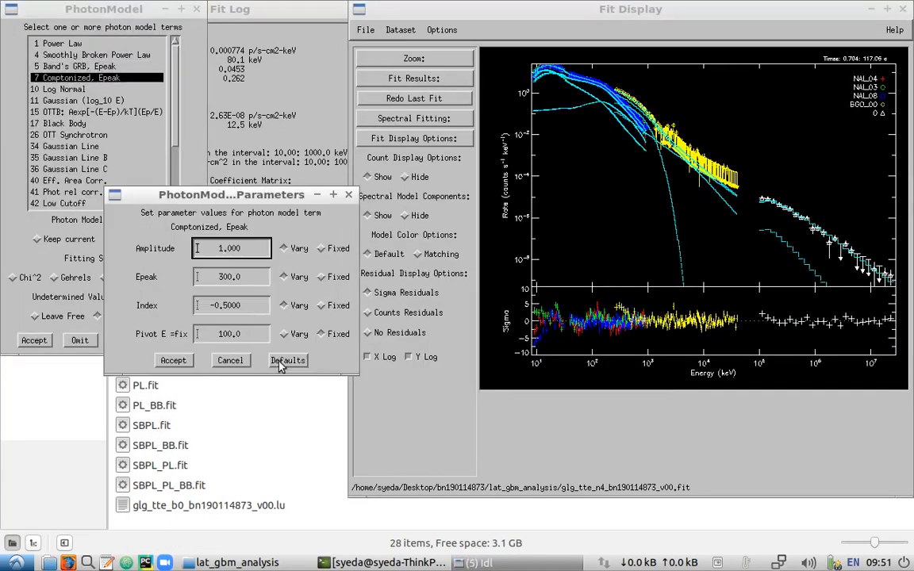
{"action": "left_click", "coordinate": [178, 361]}
Write the Comptonized fit results to CPL.fit
{"action": "left_click", "coordinate": [417, 79]}
{"action": "left_click", "coordinate": [494, 109]}
{"action": "left_click_drag", "start_coordinate": [505, 389], "coordinate": [222, 397]}
{"action": "type", "text": "CPL.fit"}
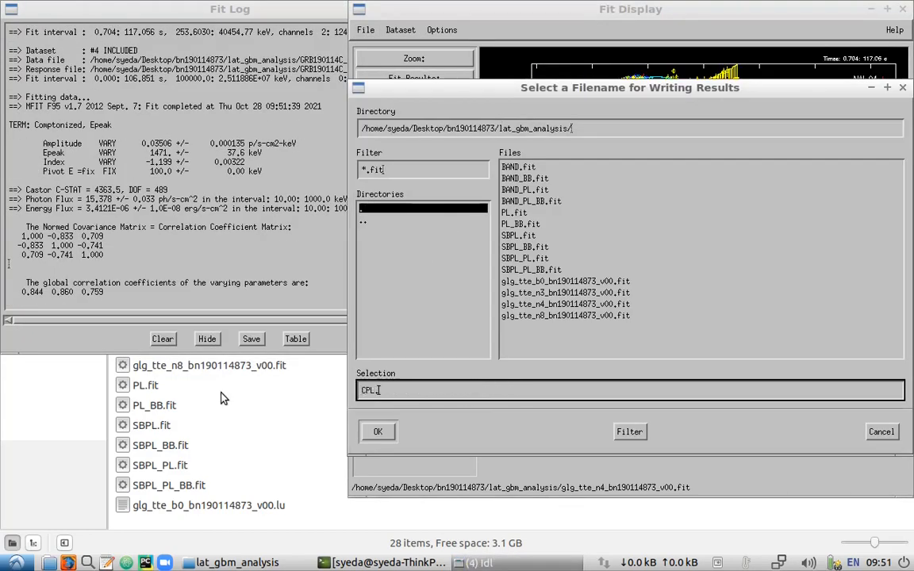
{"action": "key", "text": "Return"}
Add Power Law to the Comptonized, Epeak model and fit all datasets from restored default values
{"action": "left_click", "coordinate": [79, 45], "text": "ctrl"}
{"action": "left_click", "coordinate": [40, 339]}
{"action": "left_click", "coordinate": [288, 460]}
{"action": "left_click", "coordinate": [176, 460]}
Write the Power Law plus Comptonized fit results to CPL_PL.fit
{"action": "left_click", "coordinate": [469, 81]}
{"action": "left_click", "coordinate": [508, 110]}
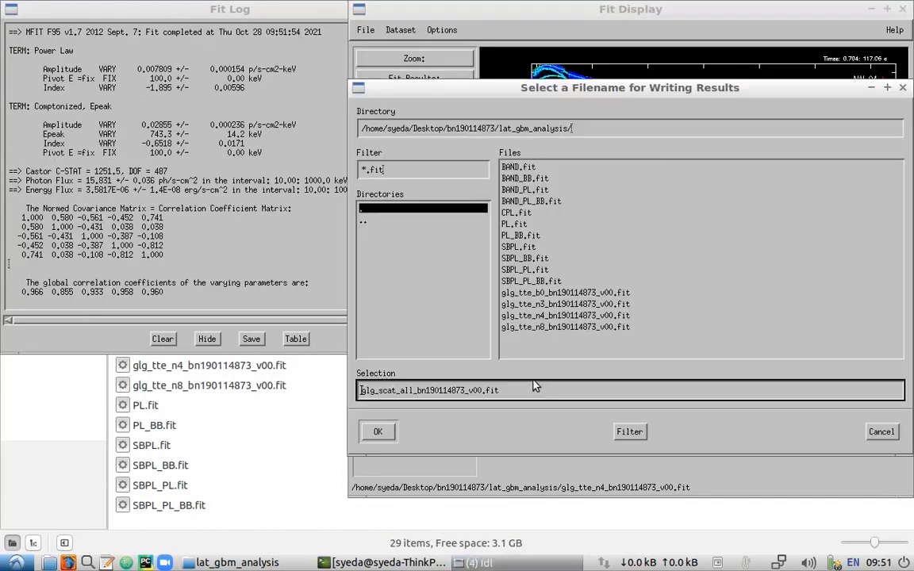
{"action": "left_click_drag", "start_coordinate": [535, 388], "coordinate": [240, 399]}
{"action": "type", "text": "CPL_PL.fit"}
{"action": "key", "text": "Return"}
Fit all datasets with the Comptonized, Epeak plus Black Body model combination
{"action": "left_click", "coordinate": [109, 77]}
{"action": "left_click", "coordinate": [79, 124], "text": "ctrl"}
{"action": "left_click", "coordinate": [36, 342]}
{"action": "left_click", "coordinate": [174, 432]}
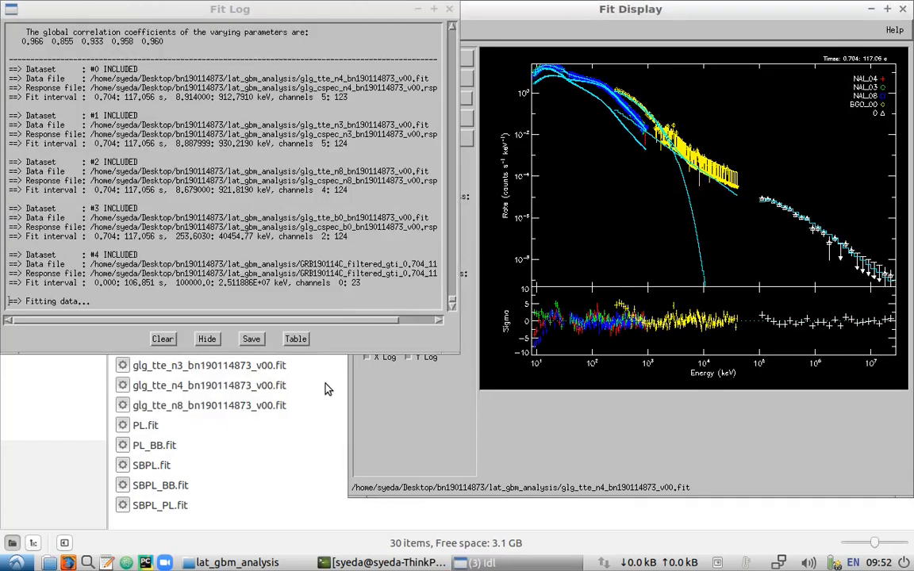
{"action": "left_click", "coordinate": [437, 82]}
{"action": "left_click", "coordinate": [512, 110]}
{"action": "left_click", "coordinate": [631, 429]}
Refit Comptonized, Epeak plus Black Body from restored defaults, with the starting Black Body kT set to 200
{"action": "left_click", "coordinate": [415, 98]}
{"action": "left_click", "coordinate": [34, 340]}
{"action": "left_click", "coordinate": [288, 432]}
{"action": "left_click_drag", "start_coordinate": [227, 406], "coordinate": [210, 410]}
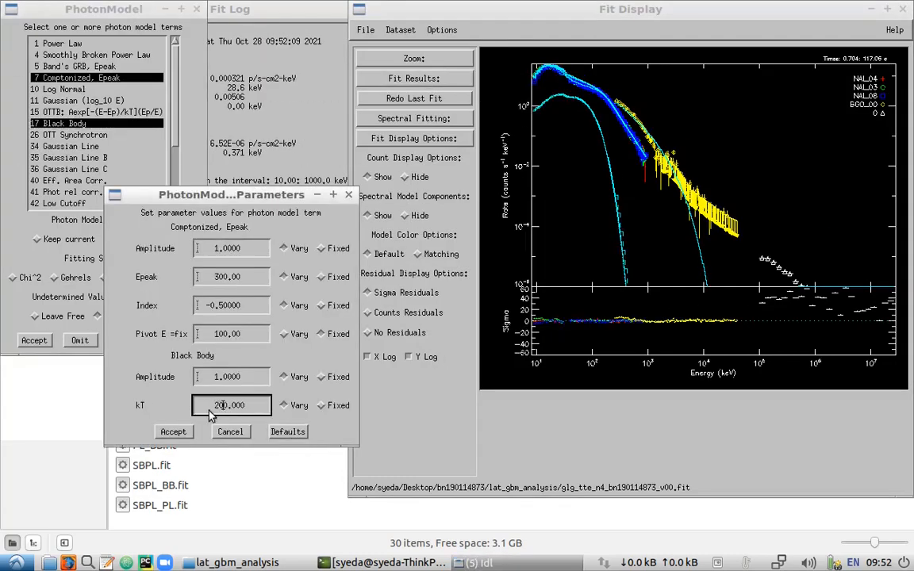
{"action": "left_click", "coordinate": [174, 431]}
Write the Comptonized plus Black Body fit results to CPL_BB.fit
{"action": "left_click", "coordinate": [437, 80]}
{"action": "left_click", "coordinate": [512, 109]}
{"action": "left_click_drag", "start_coordinate": [516, 390], "coordinate": [263, 404]}
{"action": "type", "text": "CPL_BB.fit"}
{"action": "key", "text": "Return"}
Add Power Law to Comptonized, Epeak plus Black Body and fit all datasets from restored default values
{"action": "left_click", "coordinate": [414, 98]}
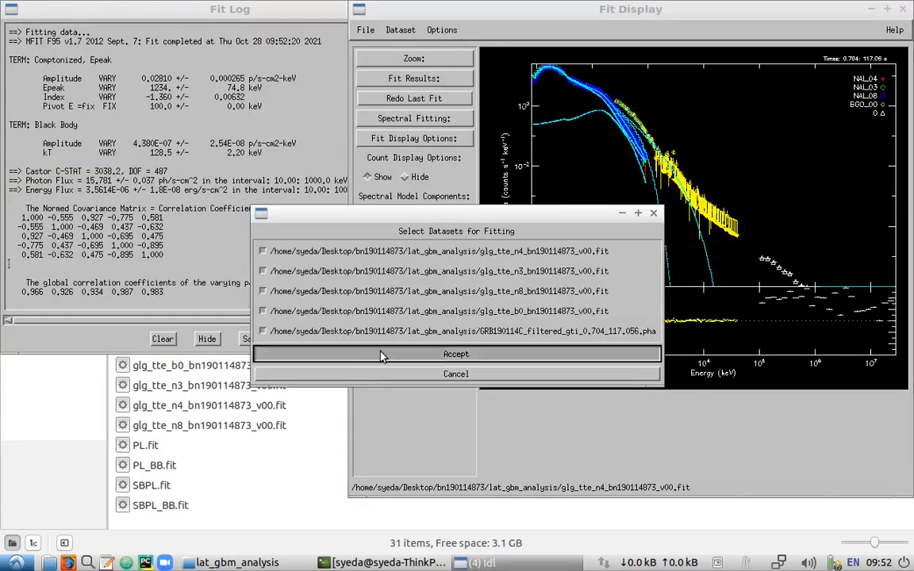
{"action": "left_click", "coordinate": [382, 355]}
{"action": "left_click", "coordinate": [63, 48], "text": "ctrl"}
{"action": "left_click", "coordinate": [34, 339]}
{"action": "left_click", "coordinate": [288, 533]}
{"action": "left_click", "coordinate": [175, 532]}
Refit the Power Law, Comptonized and Black Body combination from restored defaults, with a different starting Black Body kT
{"action": "left_click", "coordinate": [415, 98]}
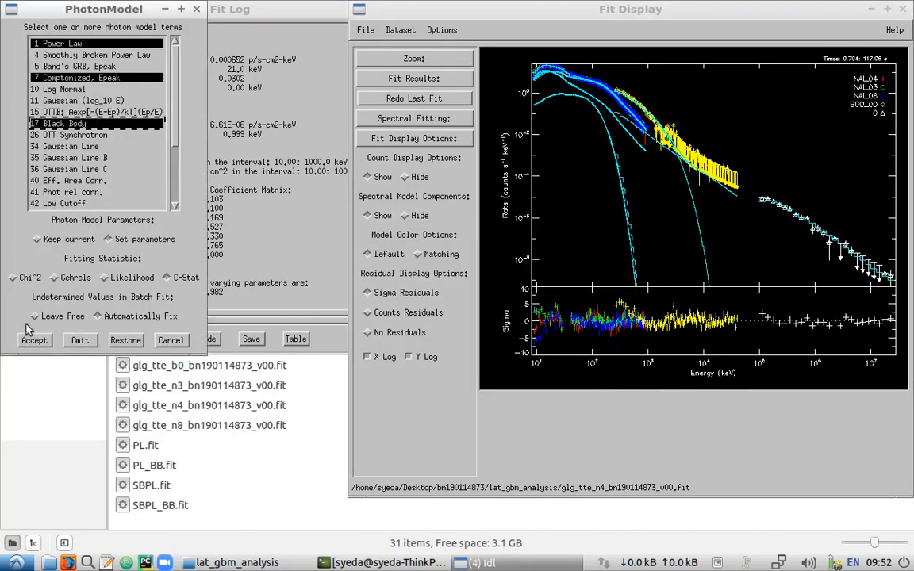
{"action": "left_click", "coordinate": [35, 341]}
{"action": "left_click", "coordinate": [288, 532]}
{"action": "left_click", "coordinate": [222, 511]}
{"action": "type", "text": "0"}
{"action": "left_click", "coordinate": [175, 533]}
Write the Power Law, Comptonized and Black Body fit results to CPL_PL_BB.fit
{"action": "left_click", "coordinate": [437, 78]}
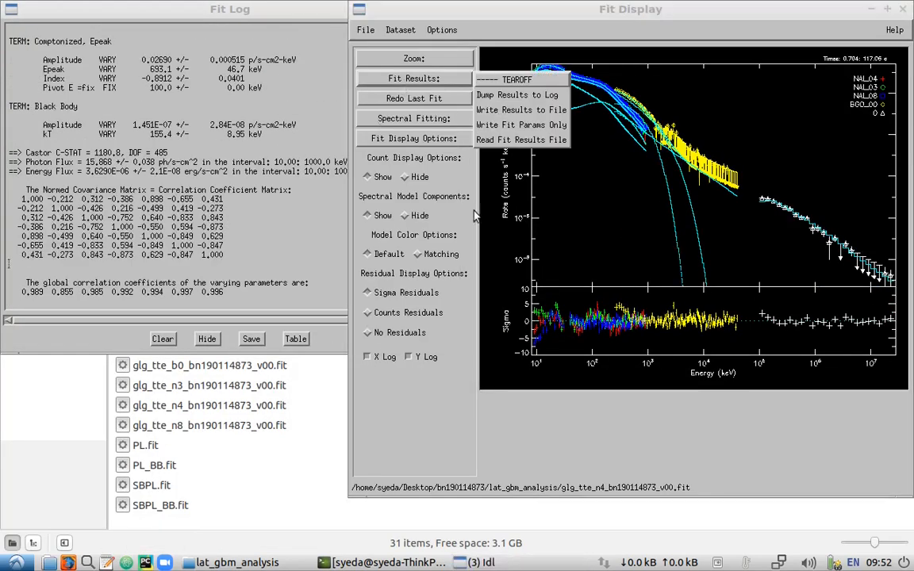
{"action": "left_click", "coordinate": [512, 109]}
{"action": "left_click_drag", "start_coordinate": [516, 390], "coordinate": [266, 399]}
{"action": "type", "text": "CPL_PL_BB.fit"}
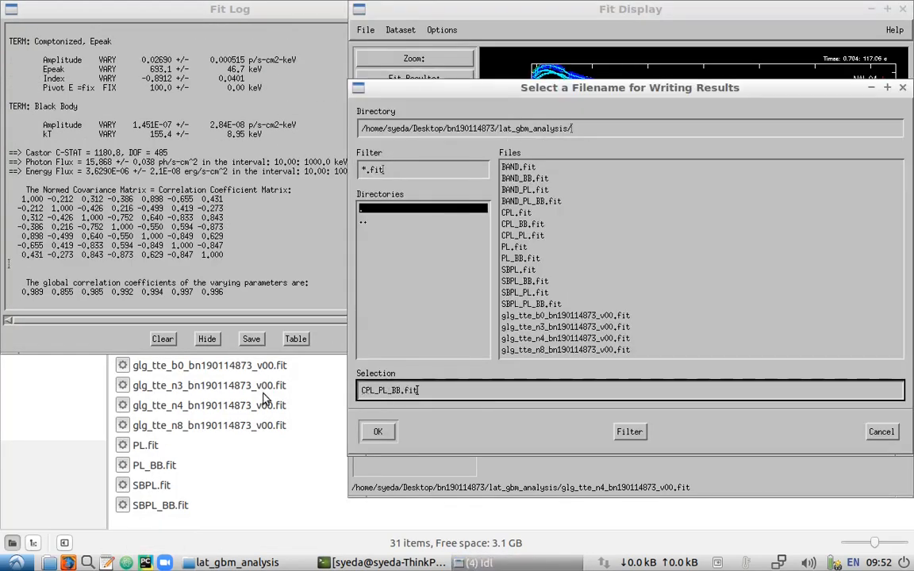
{"action": "key", "text": "Return"}
Display the fit as a Nu Fnu spectrum and save the fit log as fitresults__noEAC.txt
{"action": "left_click", "coordinate": [435, 138]}
{"action": "left_click", "coordinate": [510, 229]}
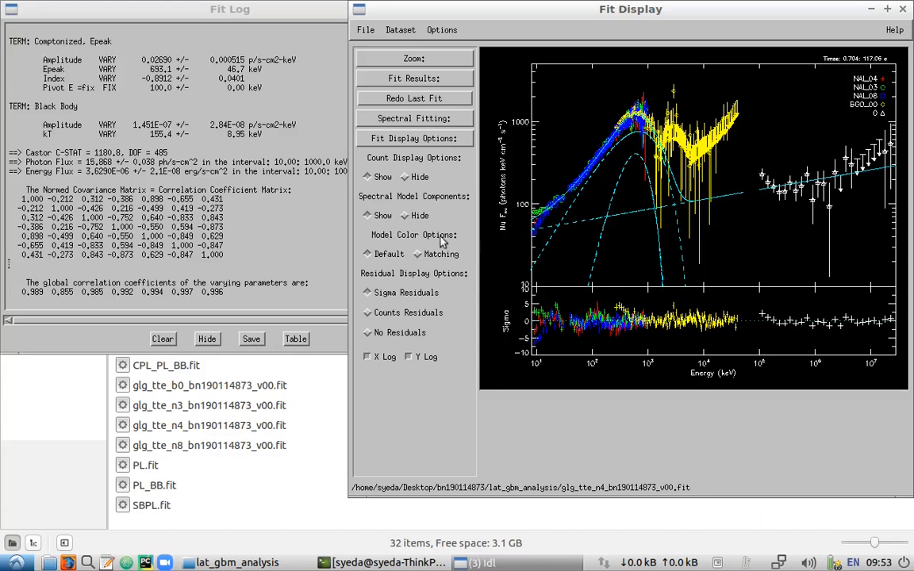
{"action": "left_click", "coordinate": [251, 339]}
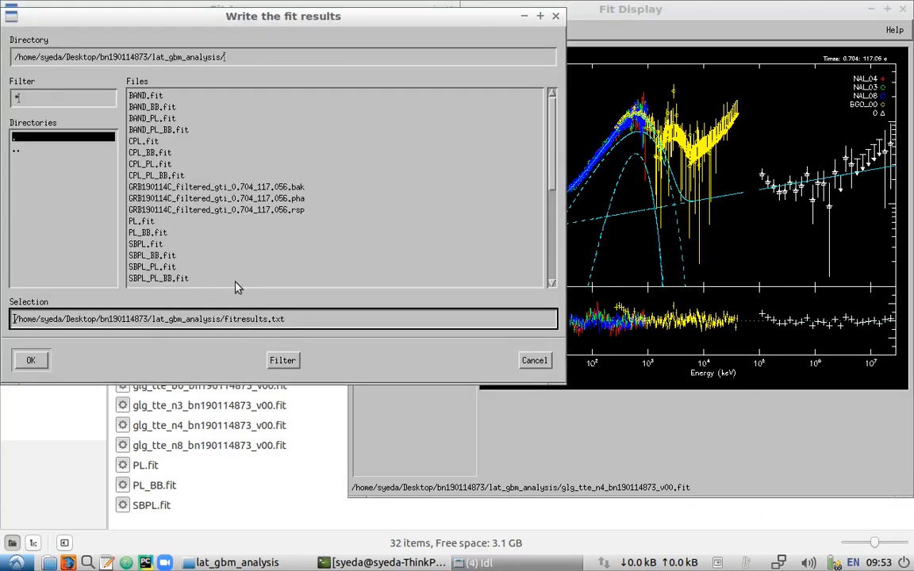
{"action": "left_click", "coordinate": [267, 320]}
{"action": "type", "text": "_noEAC"}
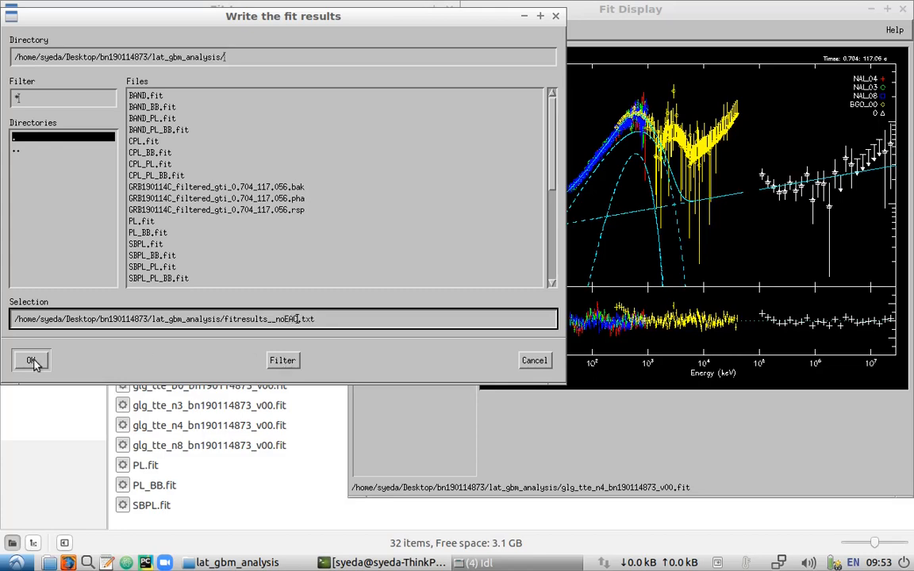
{"action": "left_click", "coordinate": [32, 362]}
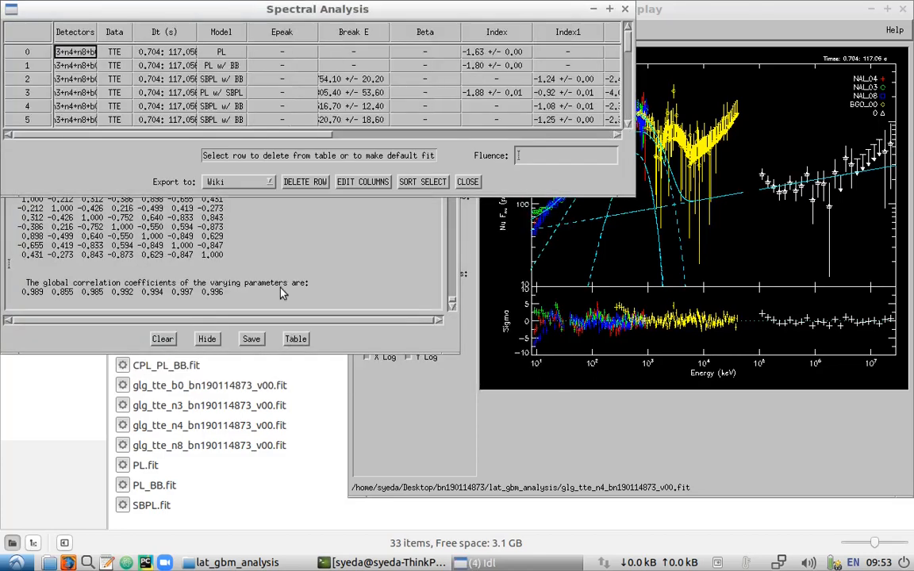
In the fit results table, hide Data, show GRB Name and Amplitude, and export it in Excel format to spec2excel_v00__noEAC.txt
{"action": "left_click", "coordinate": [363, 182]}
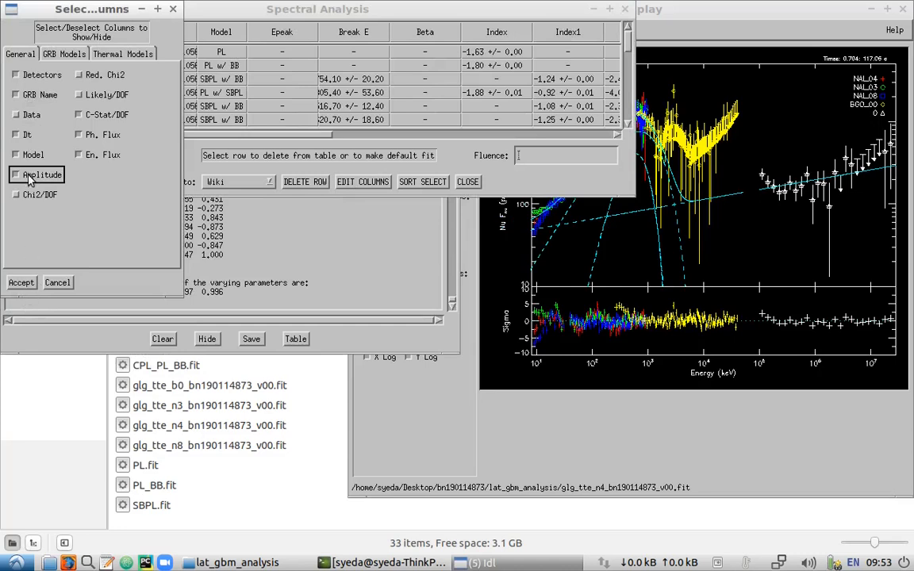
{"action": "left_click", "coordinate": [21, 282]}
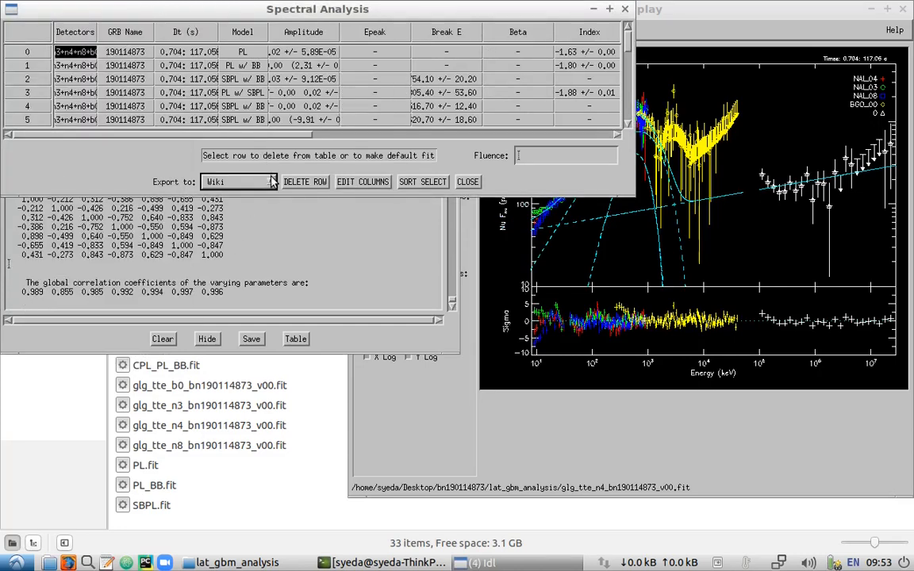
{"action": "left_click", "coordinate": [243, 176]}
{"action": "left_click", "coordinate": [251, 220]}
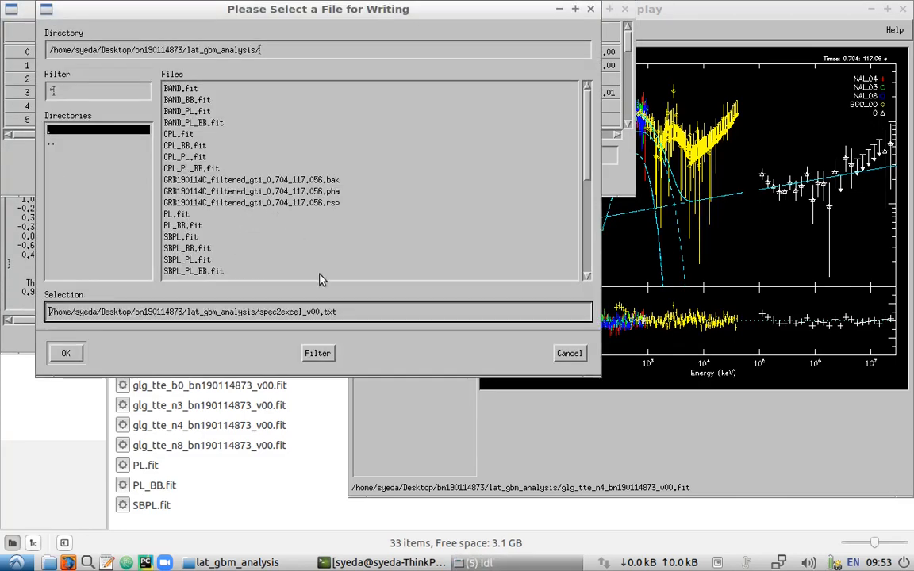
{"action": "left_click", "coordinate": [320, 312]}
{"action": "type", "text": "__no_EAC"}
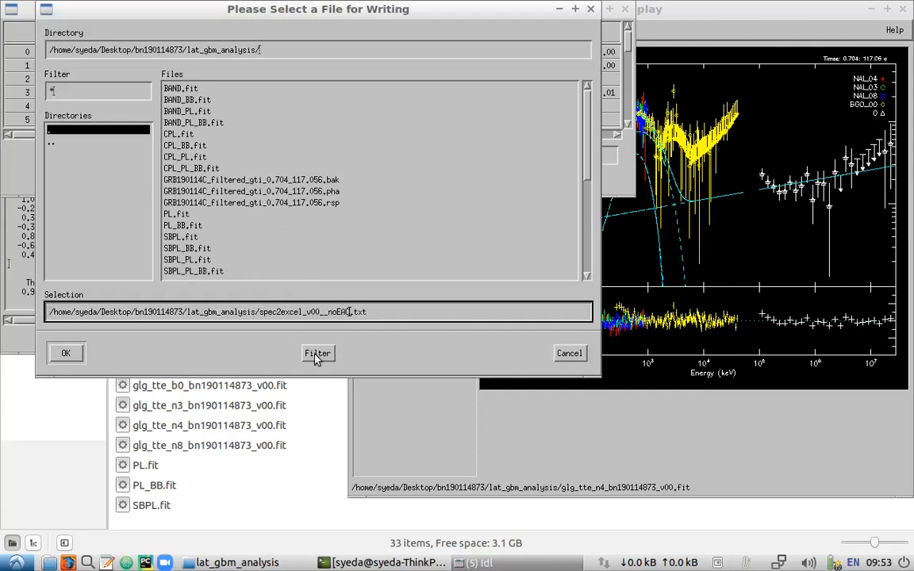
{"action": "left_click", "coordinate": [67, 353]}
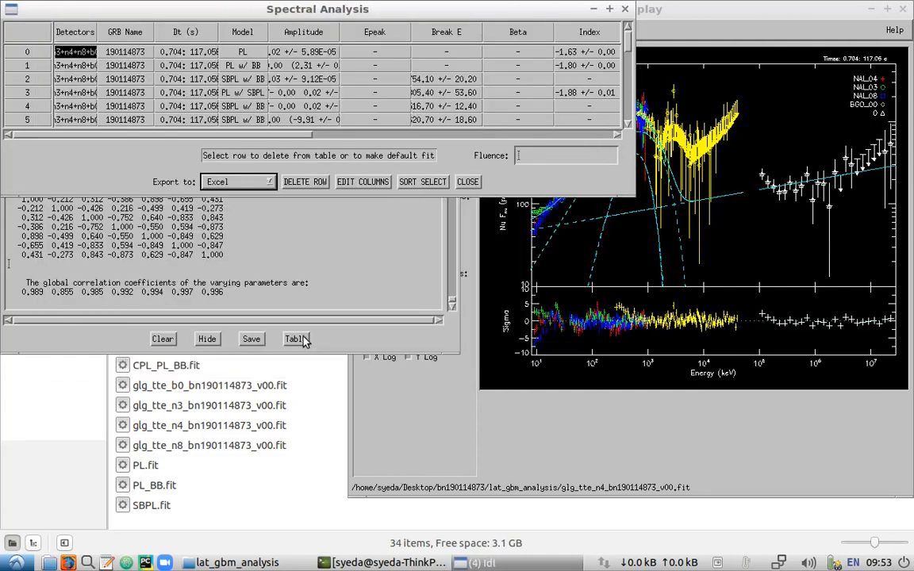
{"action": "left_click", "coordinate": [467, 182]}
{"action": "left_click", "coordinate": [445, 393]}
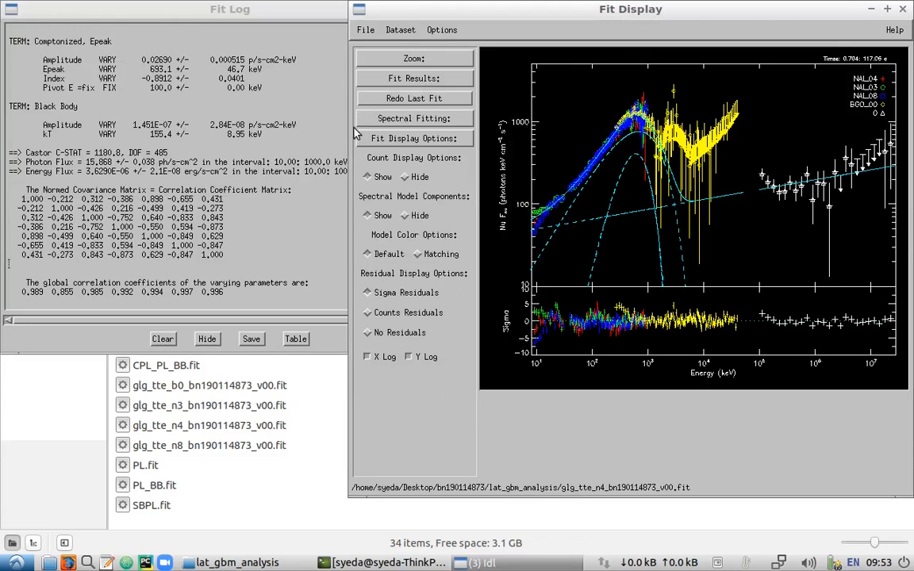
Clear the fit log and fit all datasets with Power Law plus Smoothly Broken Power Law from restored default values
{"action": "left_click", "coordinate": [162, 340]}
{"action": "left_click", "coordinate": [424, 357]}
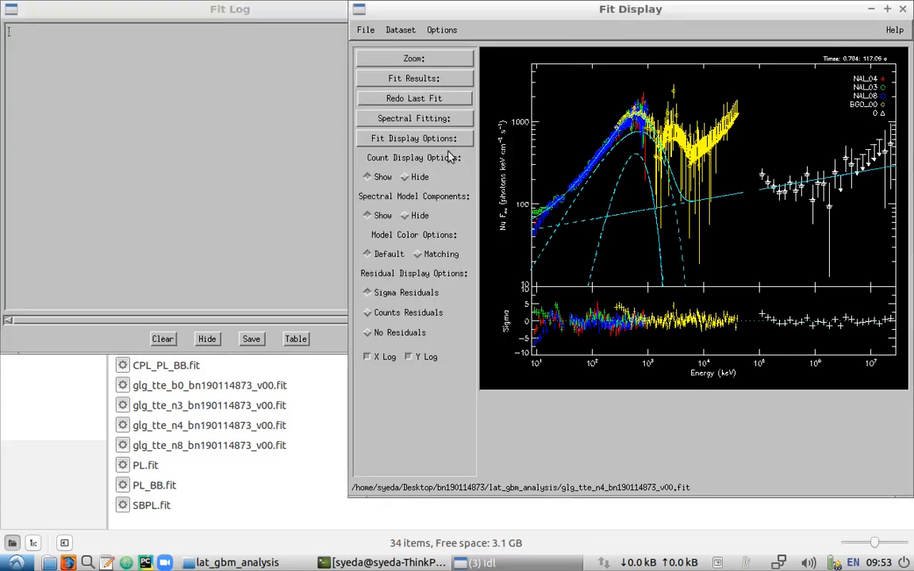
{"action": "left_click", "coordinate": [380, 99]}
{"action": "left_click", "coordinate": [354, 358]}
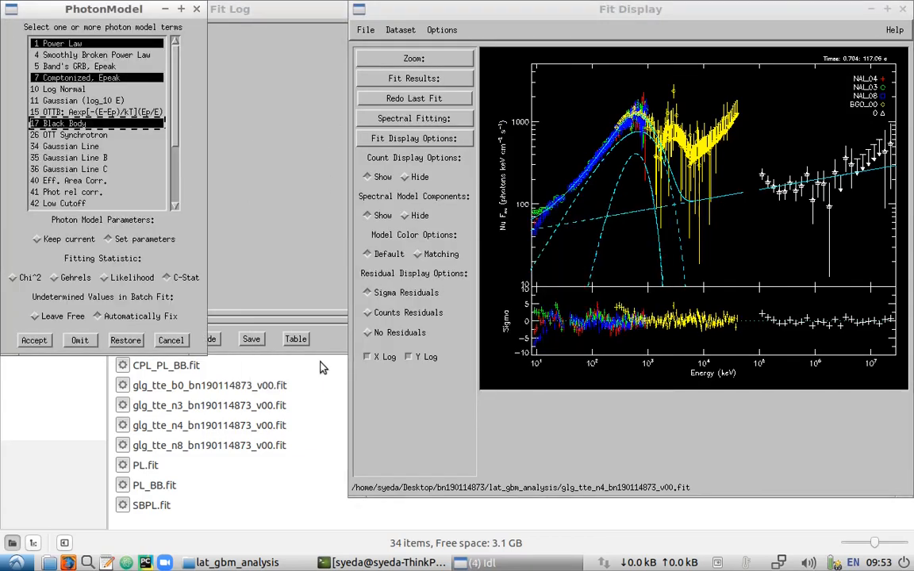
{"action": "left_click", "coordinate": [69, 68]}
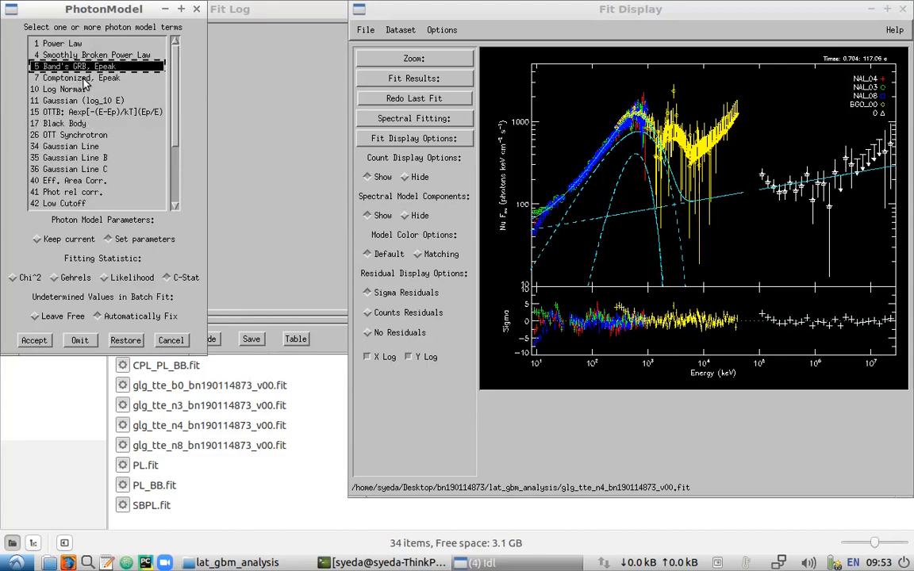
{"action": "left_click", "coordinate": [74, 56]}
{"action": "left_click", "coordinate": [65, 44], "text": "ctrl"}
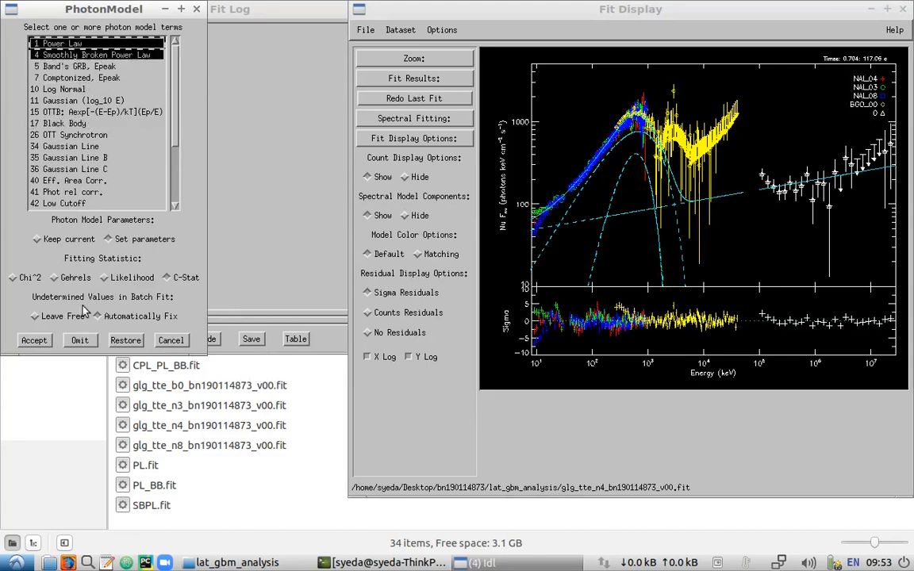
{"action": "left_click", "coordinate": [35, 340]}
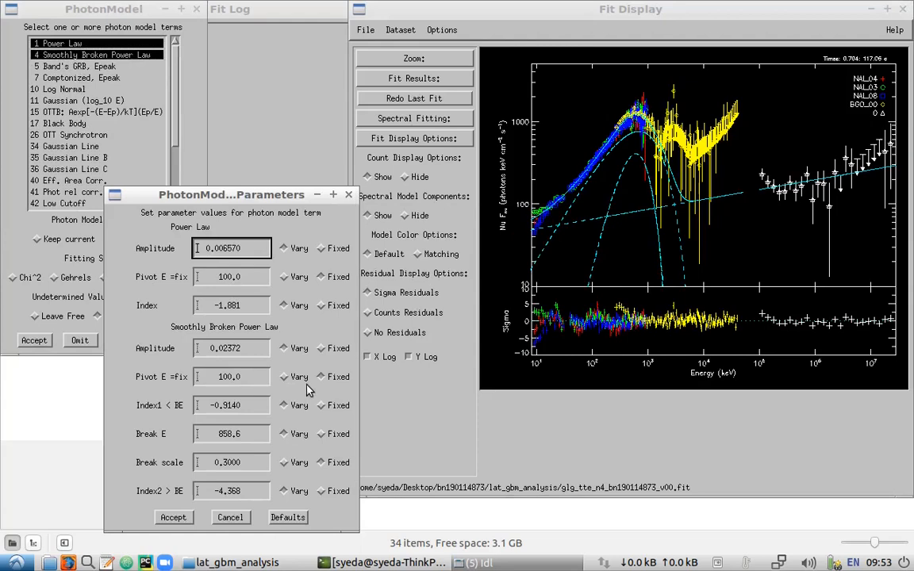
{"action": "left_click", "coordinate": [287, 518]}
{"action": "left_click", "coordinate": [173, 517]}
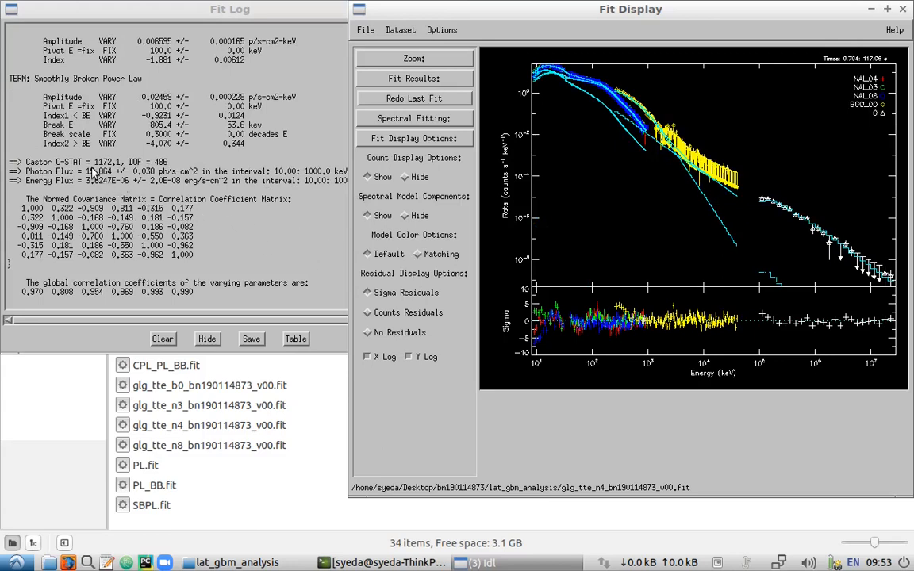
Add Eff. Area Corr. to Power Law plus Smoothly Broken Power Law, let the 3rd / 0th factor vary, and refit all datasets
{"action": "left_click", "coordinate": [406, 118]}
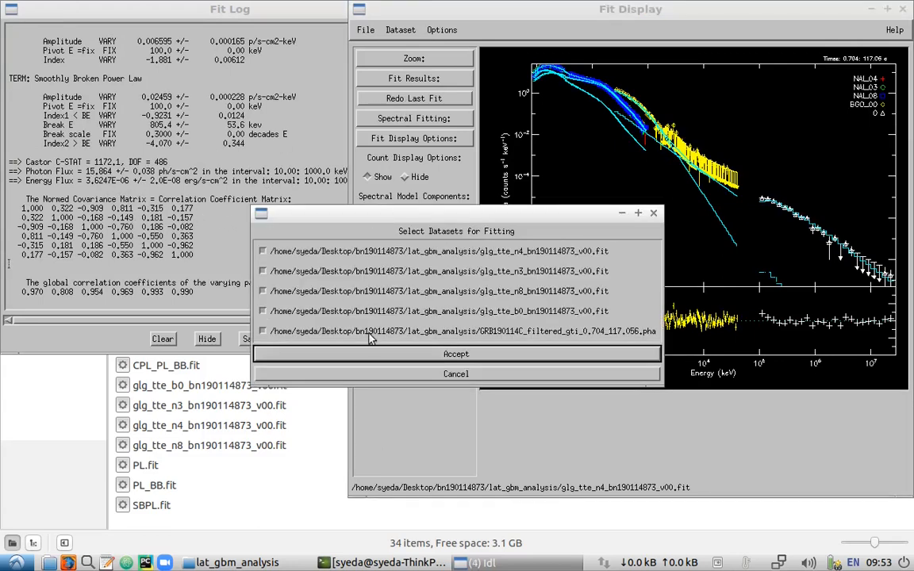
{"action": "left_click", "coordinate": [369, 354]}
{"action": "left_click", "coordinate": [67, 180]}
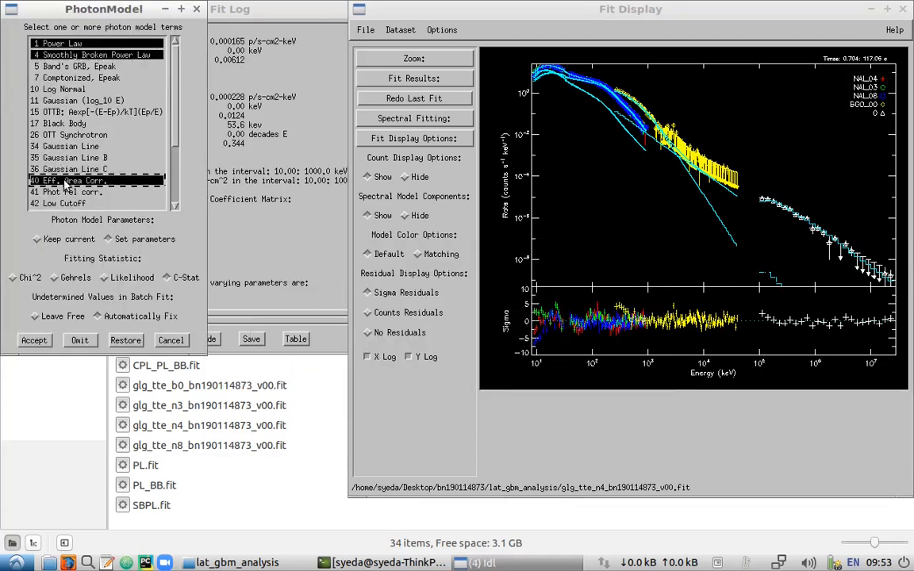
{"action": "left_click", "coordinate": [34, 339]}
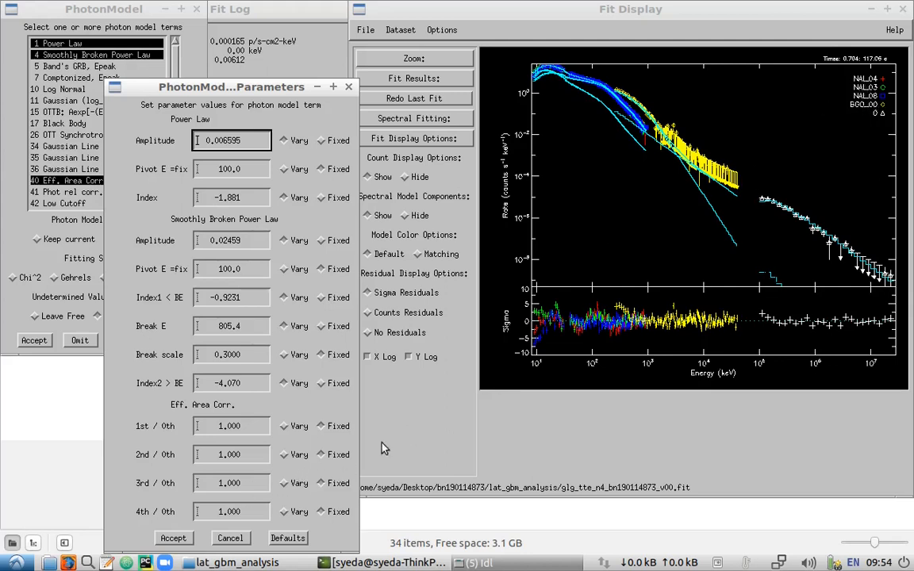
{"action": "left_click", "coordinate": [303, 487]}
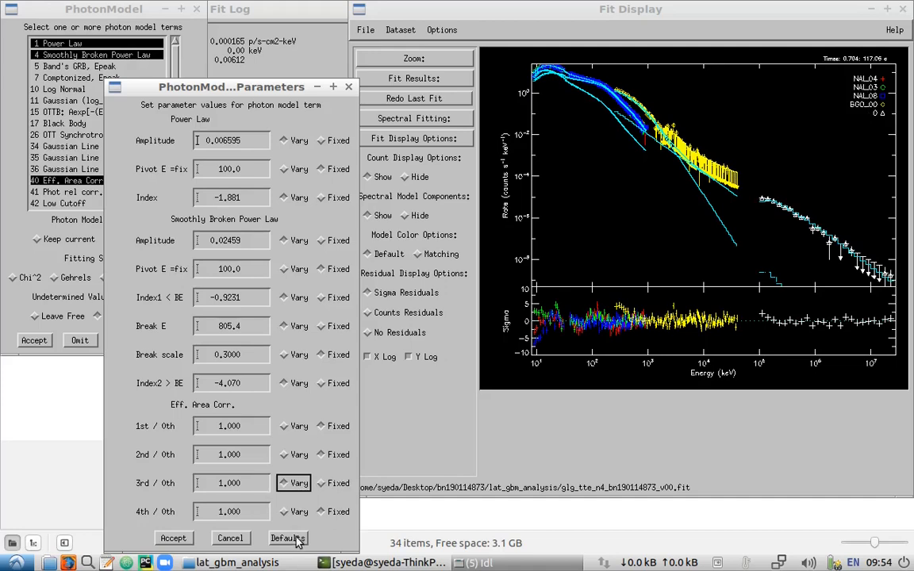
{"action": "left_click", "coordinate": [180, 539]}
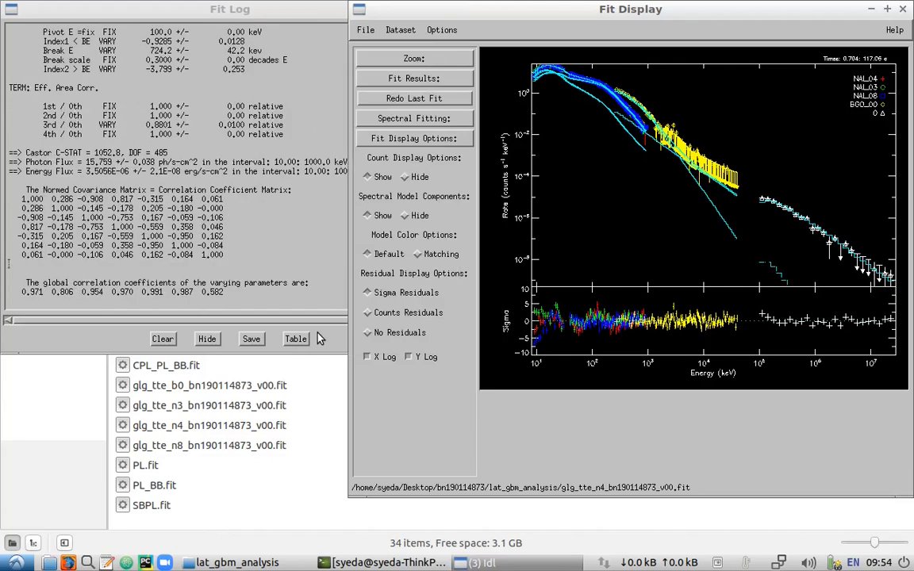
Display the effective-area-corrected fit as a Nu Fnu spectrum and clear the fit log
{"action": "left_click", "coordinate": [302, 235]}
{"action": "left_click_drag", "start_coordinate": [451, 265], "coordinate": [417, 270]}
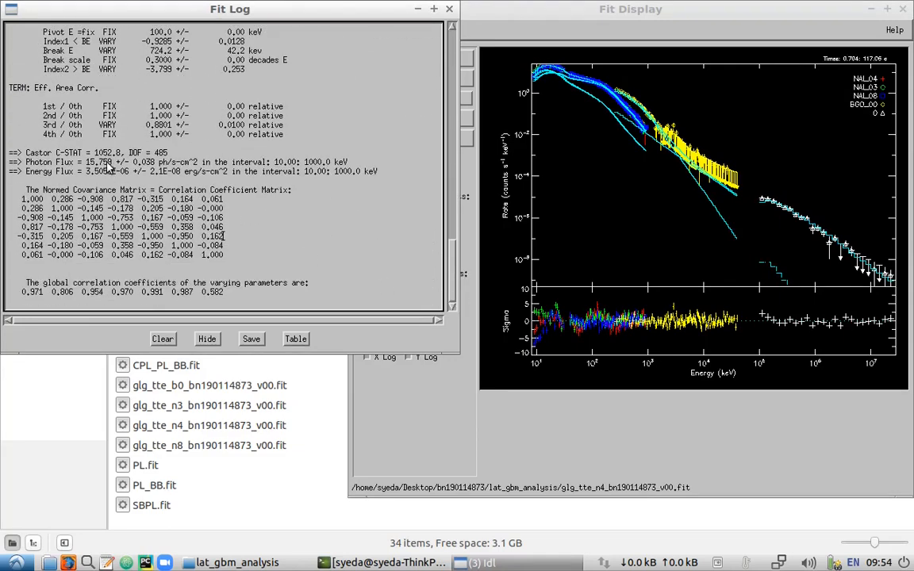
{"action": "left_click", "coordinate": [379, 367]}
{"action": "left_click", "coordinate": [397, 137]}
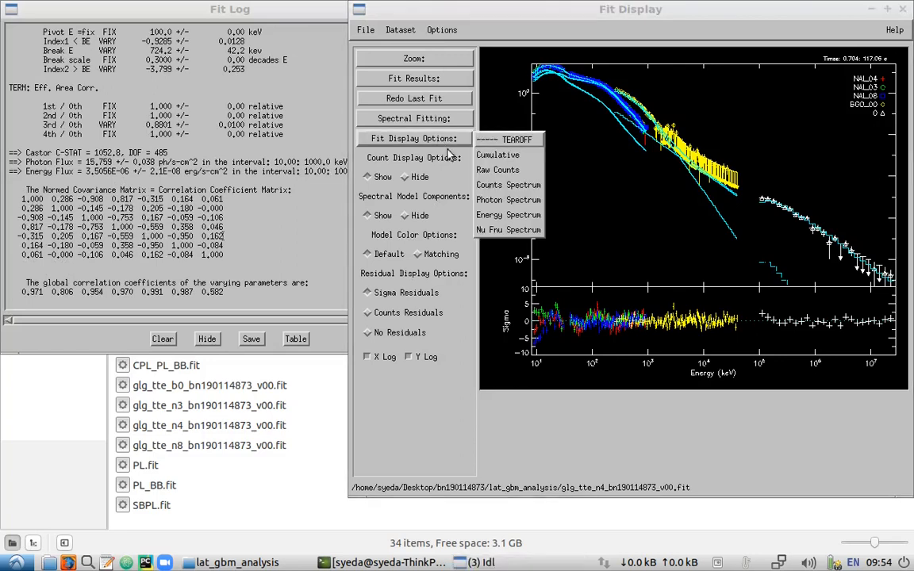
{"action": "left_click", "coordinate": [508, 229]}
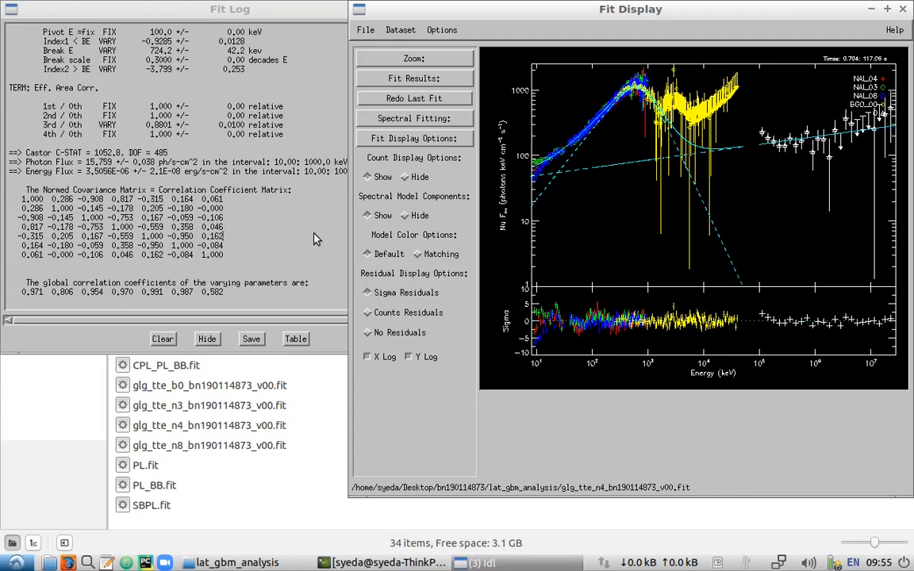
{"action": "left_click", "coordinate": [162, 340]}
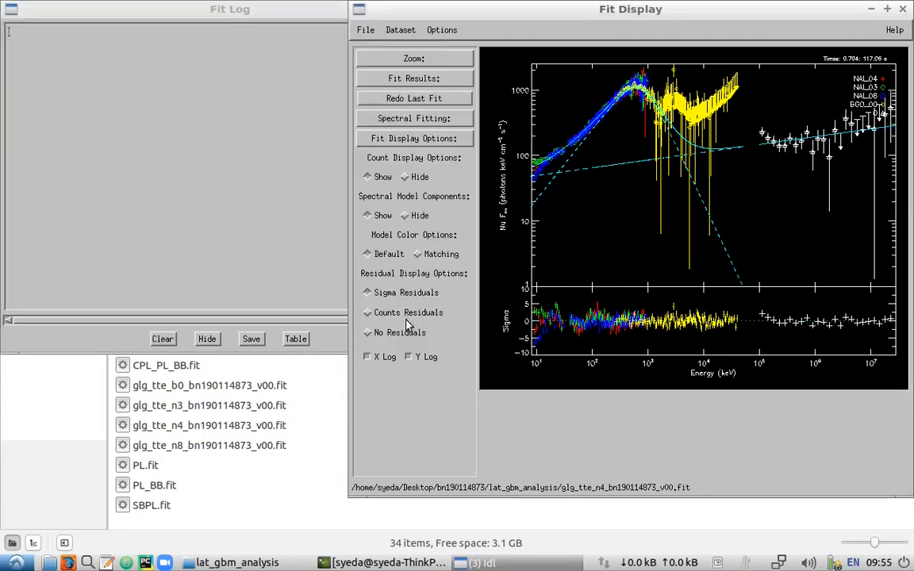
Fit all datasets with Power Law plus Eff. Area Corr. and write the fit results to PL_EAC.fit
{"action": "left_click", "coordinate": [412, 98]}
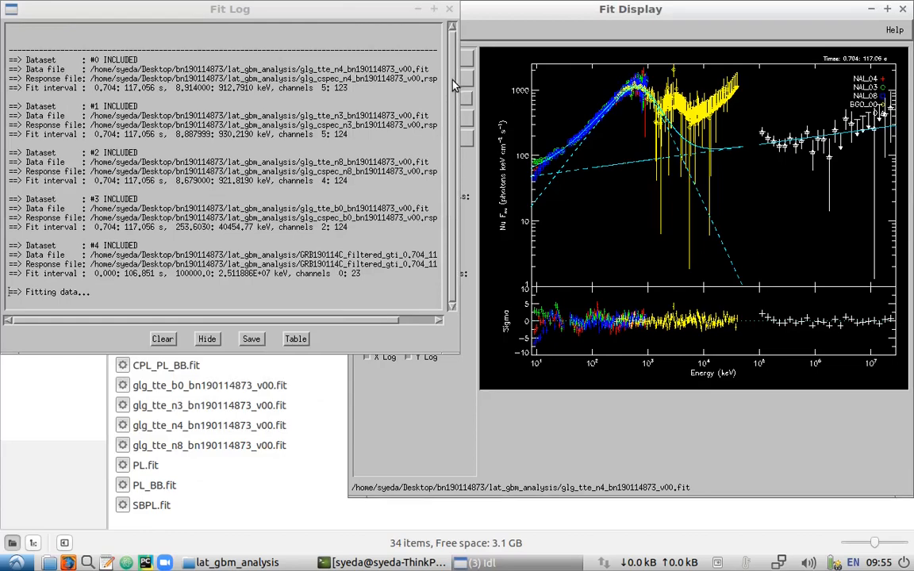
{"action": "left_click", "coordinate": [414, 79]}
{"action": "left_click", "coordinate": [433, 119]}
{"action": "left_click_drag", "start_coordinate": [501, 390], "coordinate": [200, 404]}
{"action": "type", "text": "PL_EAC.fit"}
{"action": "left_click", "coordinate": [378, 433]}
Fit all datasets with Power Law, Black Body and Eff. Area Corr., then refit with the 3rd / 0th factor varying
{"action": "left_click", "coordinate": [415, 98]}
{"action": "left_click", "coordinate": [60, 124], "text": "ctrl"}
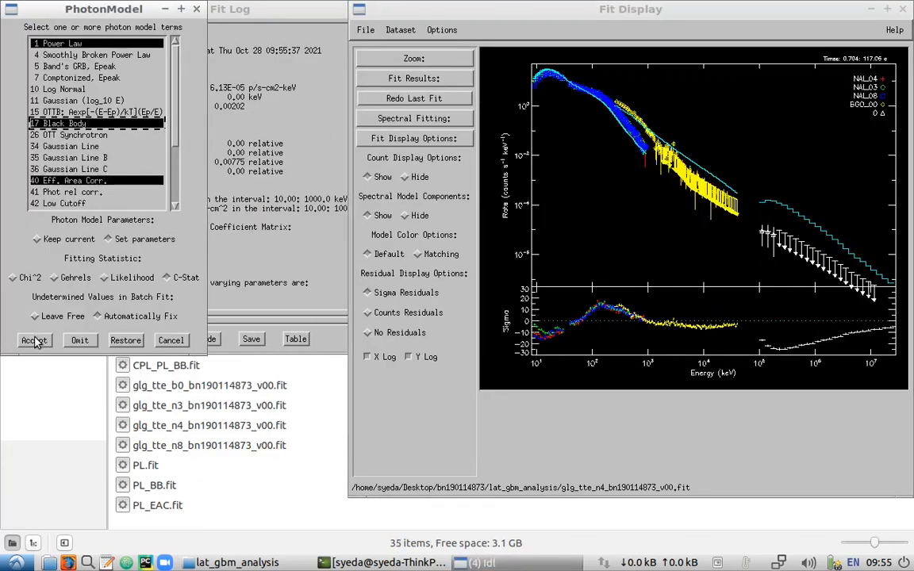
{"action": "left_click", "coordinate": [34, 342]}
{"action": "left_click", "coordinate": [417, 100]}
{"action": "left_click", "coordinate": [46, 340]}
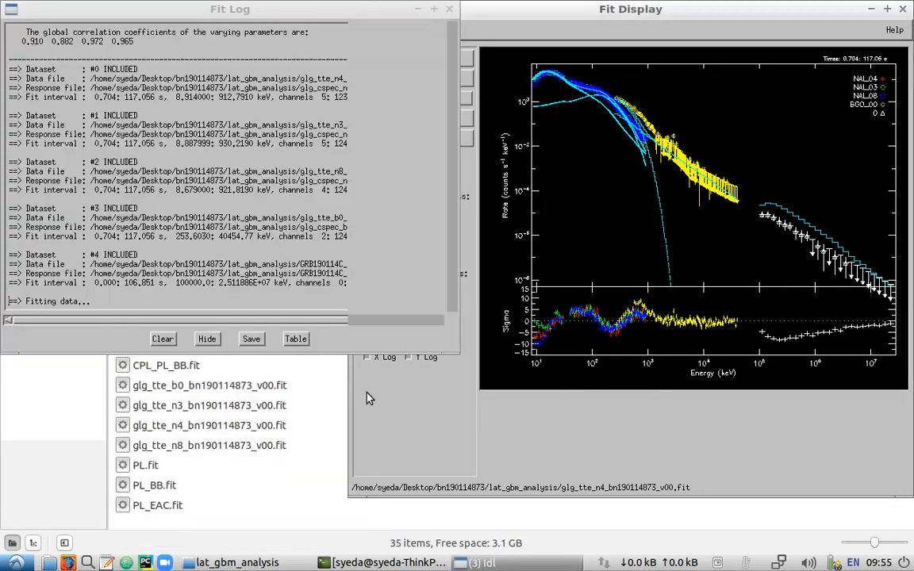
Write the fit results to PL_BB_EAC.fit without replacing PL_BB.fit
{"action": "left_click", "coordinate": [415, 79]}
{"action": "left_click", "coordinate": [432, 119]}
{"action": "left_click_drag", "start_coordinate": [513, 389], "coordinate": [245, 367]}
{"action": "type", "text": "PL_BB.fit"}
{"action": "left_click", "coordinate": [378, 433]}
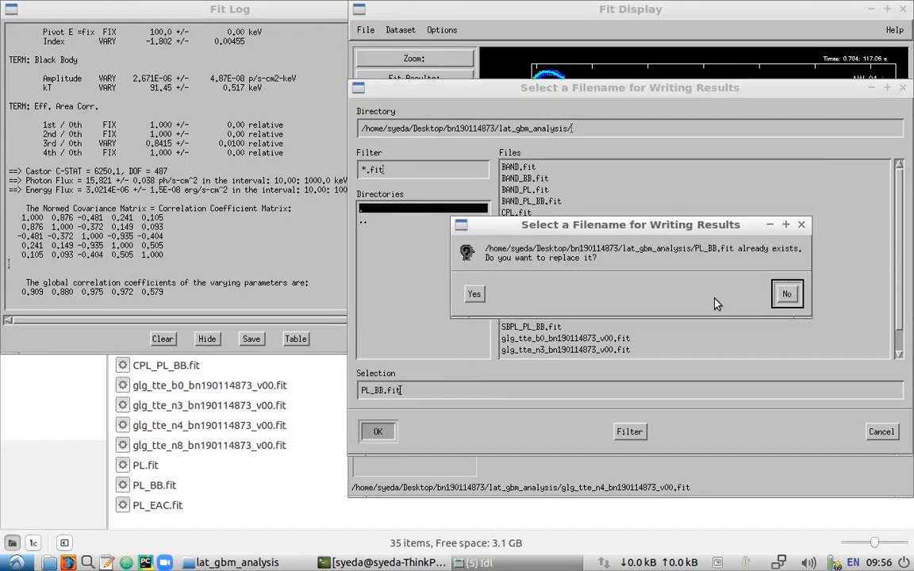
{"action": "left_click", "coordinate": [787, 295]}
{"action": "left_click", "coordinate": [384, 391]}
{"action": "type", "text": "_EAC"}
{"action": "left_click", "coordinate": [378, 433]}
Fit all datasets with Smoothly Broken Power Law plus Eff. Area Corr., with the 3rd / 0th factor varying
{"action": "left_click", "coordinate": [414, 98]}
{"action": "left_click", "coordinate": [64, 55]}
{"action": "left_click", "coordinate": [62, 180], "text": "ctrl"}
{"action": "left_click", "coordinate": [35, 342]}
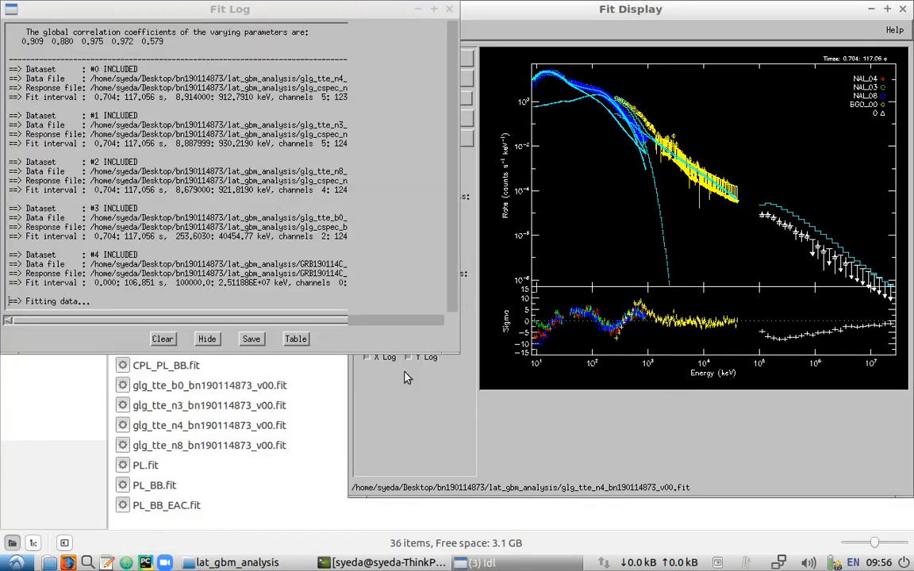
Write the Smoothly Broken Power Law fit results to SBPL_EAC.fit
{"action": "left_click", "coordinate": [414, 78]}
{"action": "left_click", "coordinate": [432, 119]}
{"action": "left_click_drag", "start_coordinate": [534, 388], "coordinate": [245, 413]}
{"action": "type", "text": "SBPL_EAC.fit"}
{"action": "key", "text": "Return"}
Fit Power Law, Smoothly Broken Power Law and Eff. Area Corr. with 3rd / 0th varying, and write the results to SBPL_PL_EAC.fit
{"action": "left_click", "coordinate": [415, 98]}
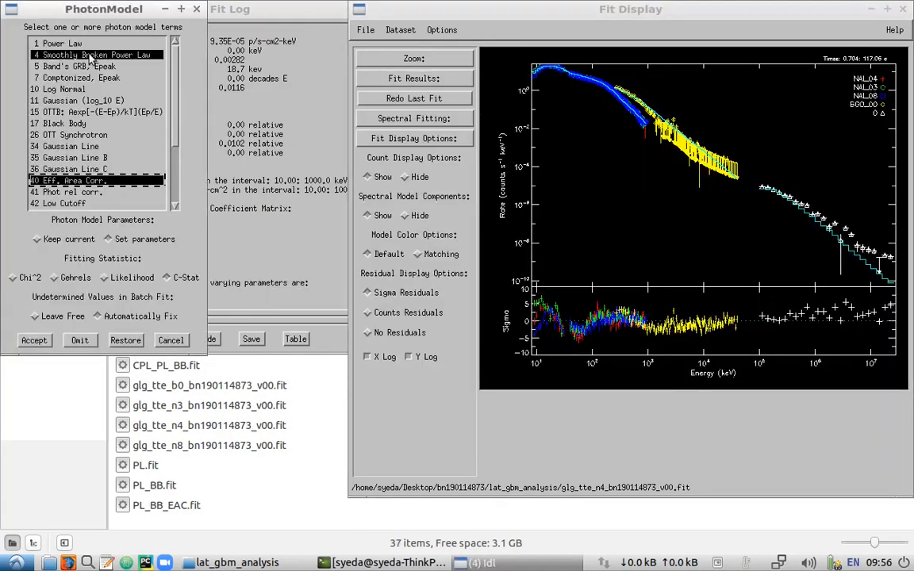
{"action": "left_click", "coordinate": [35, 340]}
{"action": "left_click", "coordinate": [174, 537]}
{"action": "left_click", "coordinate": [414, 78]}
{"action": "left_click", "coordinate": [433, 119]}
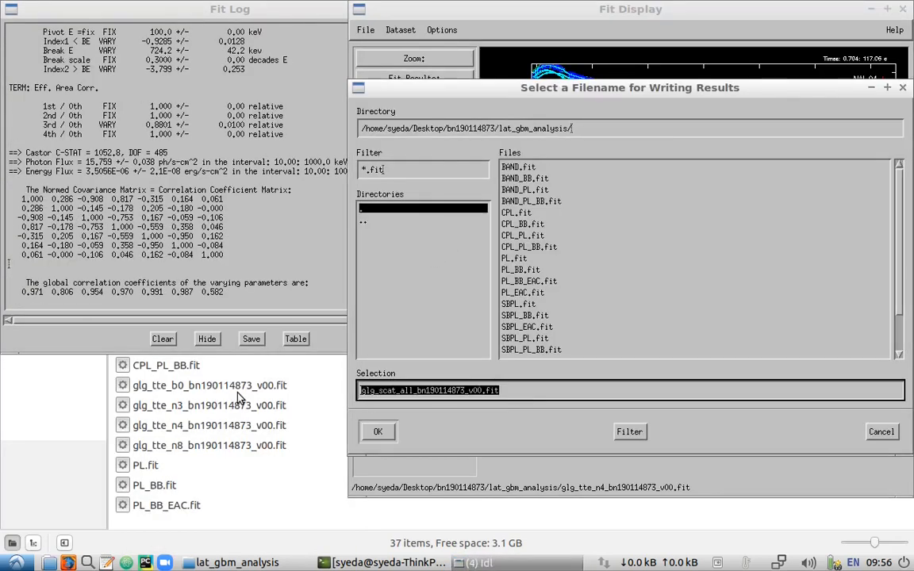
{"action": "type", "text": "SBPL_PL_EAC.fit"}
{"action": "key", "text": "Return"}
Replace Power Law with Black Body in the model, restore the default values, edit the kT start value and fit all datasets
{"action": "left_click", "coordinate": [414, 99]}
{"action": "left_click", "coordinate": [62, 45], "text": "ctrl"}
{"action": "left_click", "coordinate": [64, 124], "text": "ctrl"}
{"action": "left_click", "coordinate": [34, 341]}
{"action": "left_click", "coordinate": [288, 538]}
{"action": "left_click", "coordinate": [219, 385]}
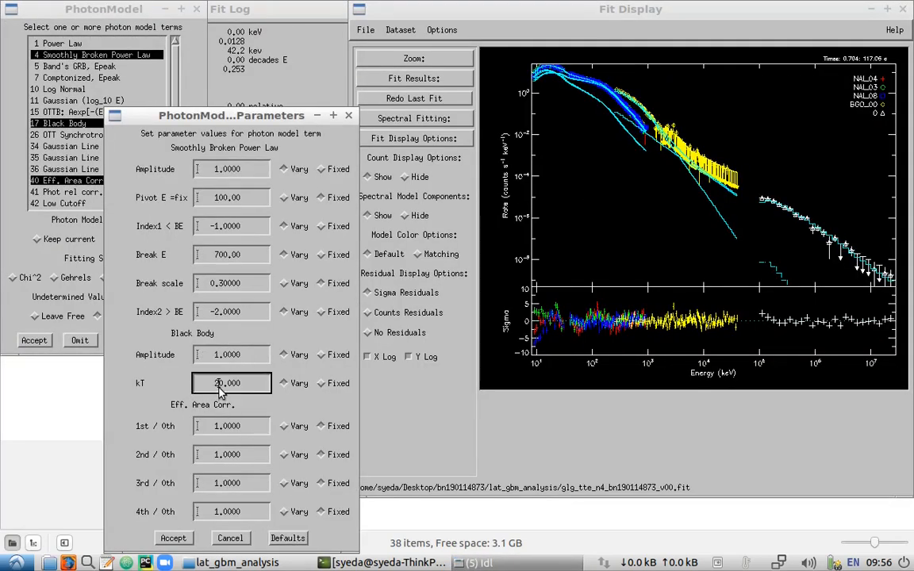
{"action": "left_click", "coordinate": [189, 538]}
Refit Smoothly Broken Power Law plus Black Body from default values with 3rd / 0th varying, and write the results to SBPL_BB_EAC.fit
{"action": "left_click", "coordinate": [384, 101]}
{"action": "left_click", "coordinate": [321, 355]}
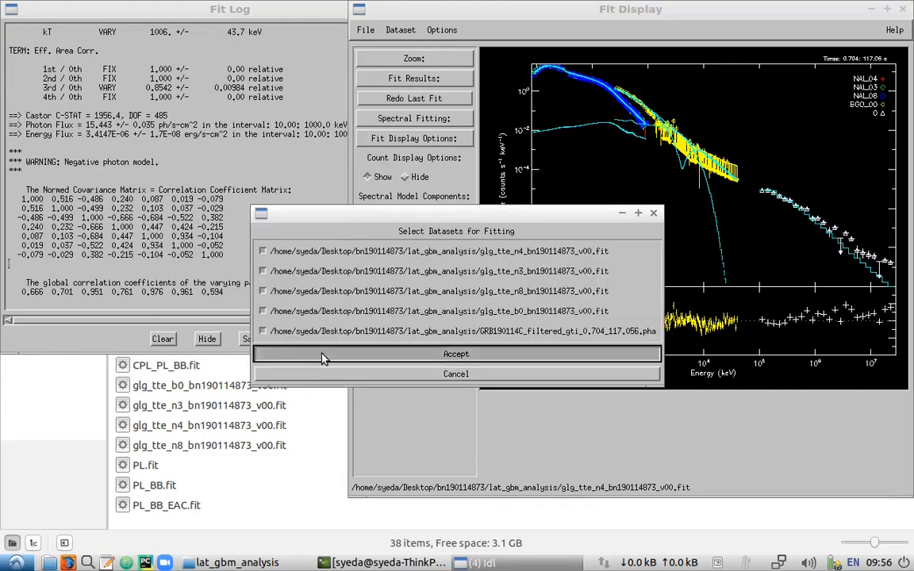
{"action": "left_click", "coordinate": [34, 340]}
{"action": "left_click", "coordinate": [288, 538]}
{"action": "left_click", "coordinate": [288, 483]}
{"action": "left_click", "coordinate": [180, 541]}
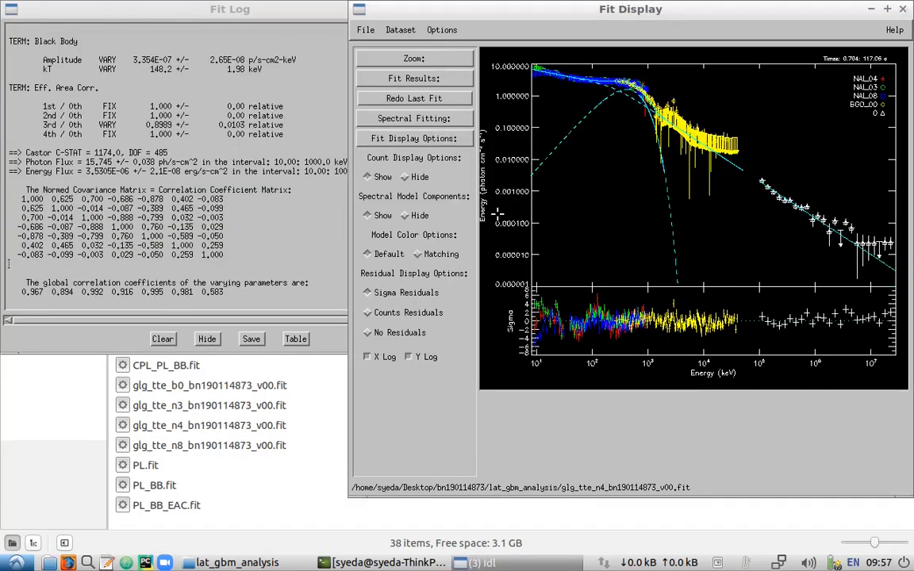
{"action": "type", "text": "SBPL_BB_EAC."}
{"action": "key", "text": "Return"}
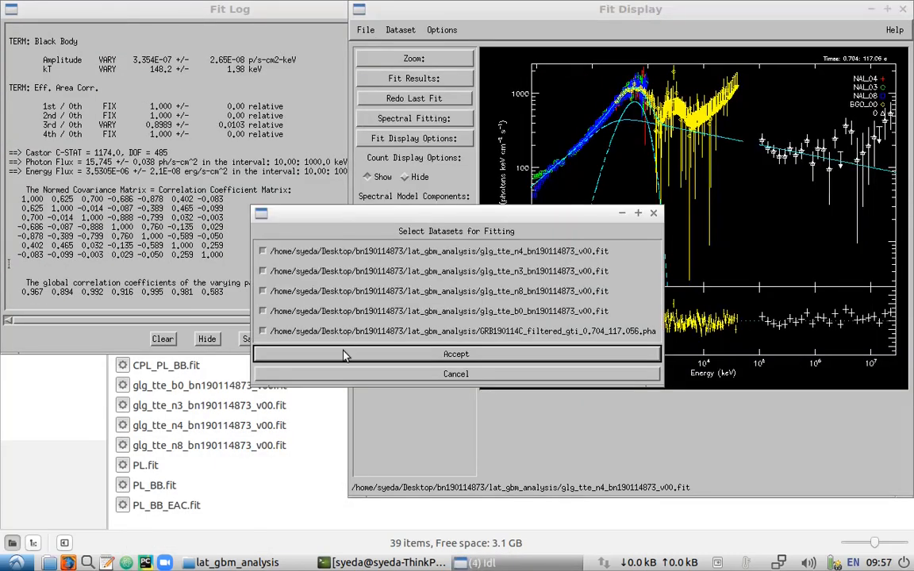
Fit Power Law, Smoothly Broken Power Law, Black Body and Eff. Area Corr. from default values, and write the results to SBPL_PL_BB_EAC.fit
{"action": "left_click", "coordinate": [347, 296]}
{"action": "left_click", "coordinate": [288, 538]}
{"action": "left_click", "coordinate": [179, 537]}
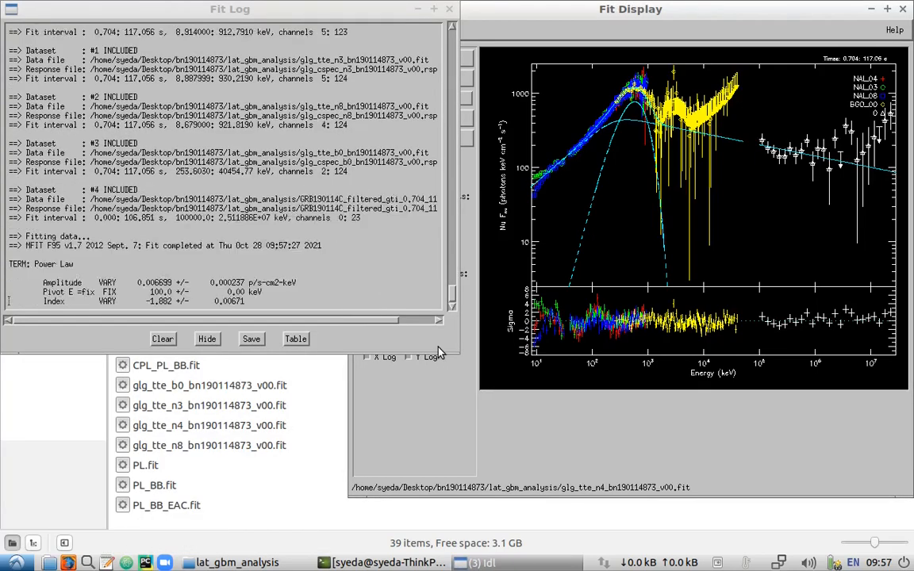
{"action": "type", "text": "SBPL_PL_BB_EAC.fit"}
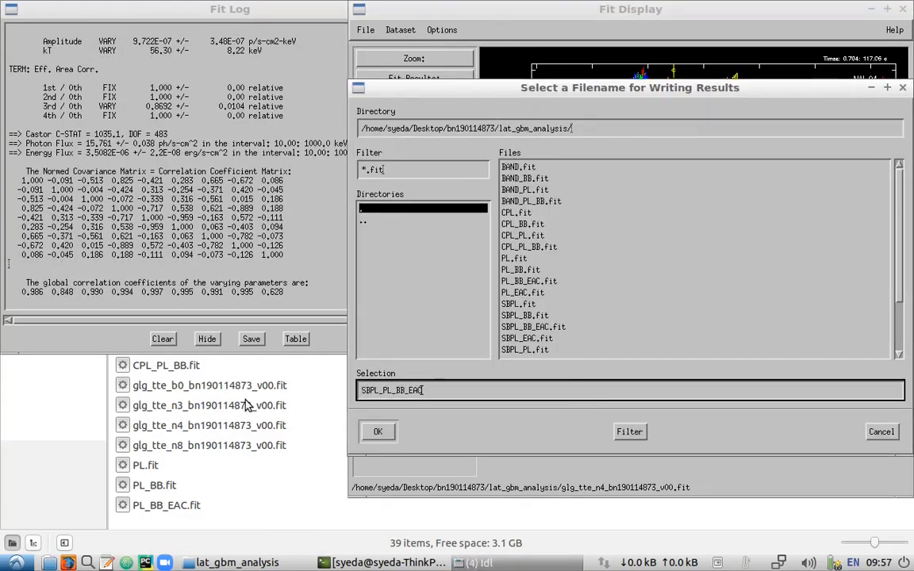
{"action": "key", "text": "Return"}
Fit all datasets with Band's GRB, Epeak plus Eff. Area Corr. from restored default values
{"action": "left_click", "coordinate": [412, 119]}
{"action": "left_click", "coordinate": [73, 67]}
{"action": "left_click", "coordinate": [73, 183], "text": "ctrl"}
{"action": "left_click", "coordinate": [34, 340]}
{"action": "left_click", "coordinate": [288, 489]}
{"action": "left_click", "coordinate": [172, 490]}
Refit all datasets with Band's GRB, Epeak plus Eff. Area Corr., letting the 3rd / 0th factor vary
{"action": "left_click", "coordinate": [444, 118]}
{"action": "left_click", "coordinate": [515, 134]}
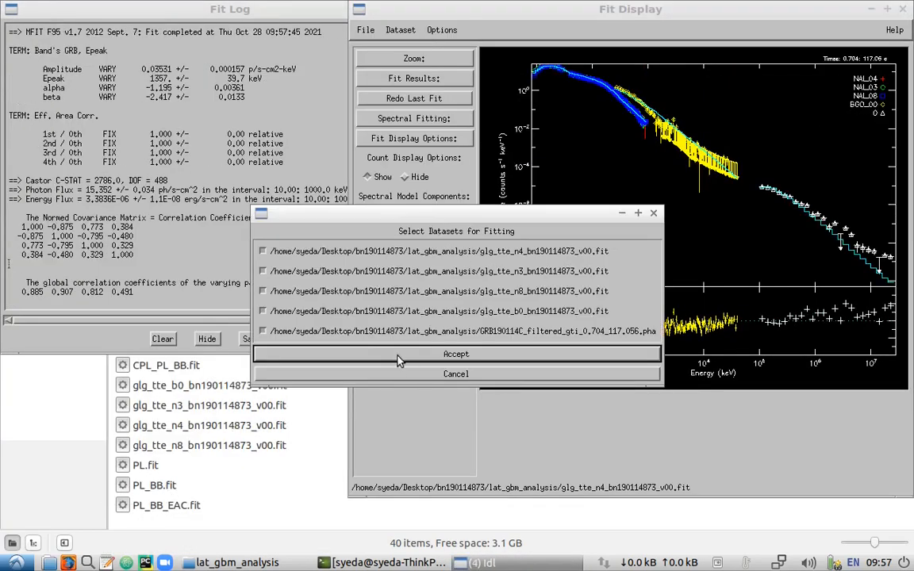
{"action": "left_click", "coordinate": [399, 356]}
{"action": "left_click", "coordinate": [34, 339]}
{"action": "left_click", "coordinate": [286, 435]}
{"action": "left_click", "coordinate": [174, 490]}
Write the Band fit results to BAND_EAC.fit
{"action": "left_click", "coordinate": [440, 79]}
{"action": "left_click", "coordinate": [505, 111]}
{"action": "type", "text": "BAND_EAC.fit"}
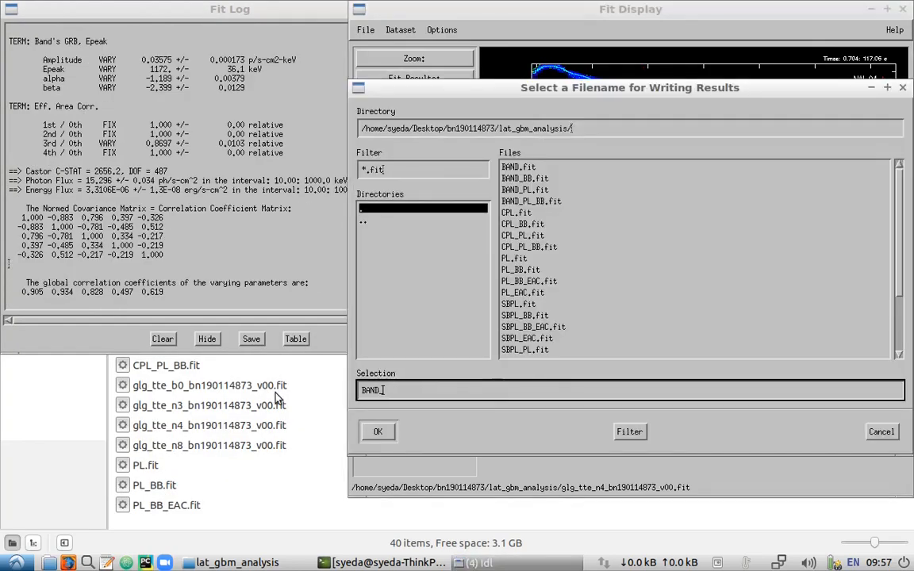
Add Power Law to the Band model, fit all datasets from default values and display the fit as a Nu Fnu spectrum
{"action": "left_click", "coordinate": [414, 118]}
{"action": "left_click", "coordinate": [398, 354]}
{"action": "left_click", "coordinate": [68, 46], "text": "ctrl"}
{"action": "left_click", "coordinate": [34, 340]}
{"action": "left_click", "coordinate": [289, 539]}
{"action": "left_click", "coordinate": [174, 538]}
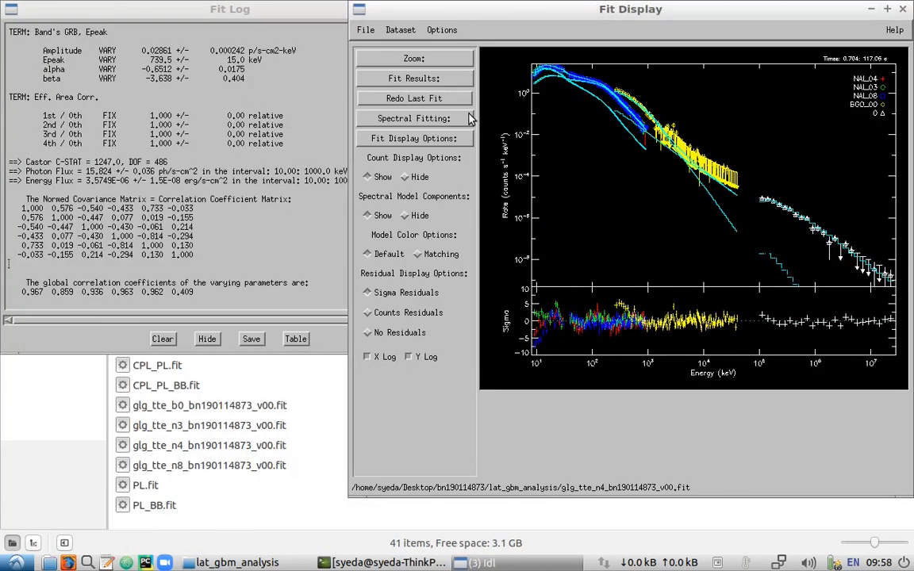
{"action": "left_click", "coordinate": [434, 138]}
{"action": "left_click", "coordinate": [515, 203]}
Write the Power Law plus Band fit results to BAND_PL_EAC.fit
{"action": "left_click", "coordinate": [441, 78]}
{"action": "left_click", "coordinate": [506, 111]}
{"action": "left_click_drag", "start_coordinate": [508, 390], "coordinate": [303, 401]}
{"action": "type", "text": "BAND_PL_EAC.fit"}
{"action": "key", "text": "Return"}
Refit all datasets with Power Law, Band's GRB and Eff. Area Corr., letting the 3rd / 0th factor vary
{"action": "left_click", "coordinate": [414, 118]}
{"action": "left_click", "coordinate": [516, 134]}
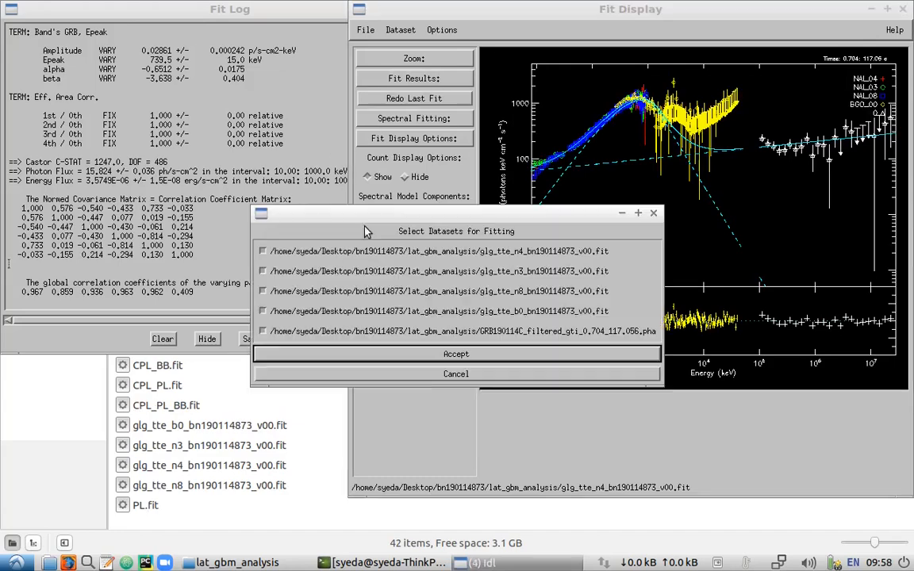
{"action": "left_click", "coordinate": [398, 354]}
{"action": "left_click", "coordinate": [34, 340]}
{"action": "left_click", "coordinate": [289, 485]}
{"action": "left_click", "coordinate": [174, 539]}
Display the refitted Power Law plus Band model as a photon spectrum and as a Nu Fnu spectrum
{"action": "left_click", "coordinate": [434, 138]}
{"action": "left_click", "coordinate": [514, 200]}
{"action": "left_click", "coordinate": [457, 140]}
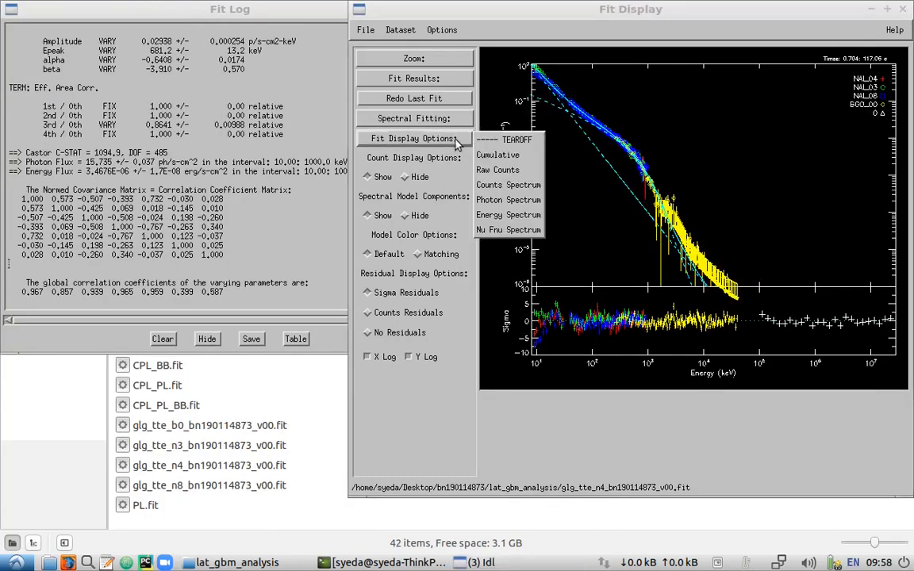
{"action": "left_click", "coordinate": [515, 229]}
Save the refitted Power Law plus Band results as BAND_PL_EAC.fit
{"action": "left_click", "coordinate": [440, 79]}
{"action": "left_click", "coordinate": [507, 113]}
{"action": "left_click_drag", "start_coordinate": [522, 390], "coordinate": [300, 393]}
{"action": "type", "text": "BAND_PL_EAC.fit"}
Replace Power Law with Black Body in the Band model and fit all datasets with the 3rd / 0th factor varying
{"action": "left_click", "coordinate": [414, 118]}
{"action": "left_click", "coordinate": [516, 134]}
{"action": "left_click", "coordinate": [398, 354]}
{"action": "left_click", "coordinate": [67, 43]}
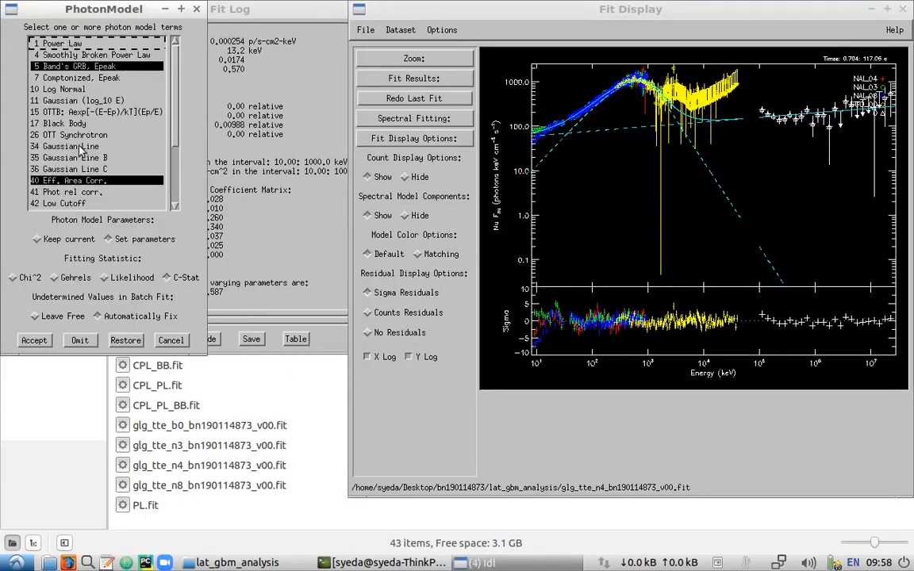
{"action": "left_click", "coordinate": [72, 122]}
{"action": "left_click", "coordinate": [32, 340]}
{"action": "left_click", "coordinate": [296, 541]}
{"action": "left_click", "coordinate": [174, 539]}
Write the Band plus Black Body fit results to BAND_BB_EAC.fit
{"action": "left_click", "coordinate": [429, 79]}
{"action": "left_click", "coordinate": [508, 112]}
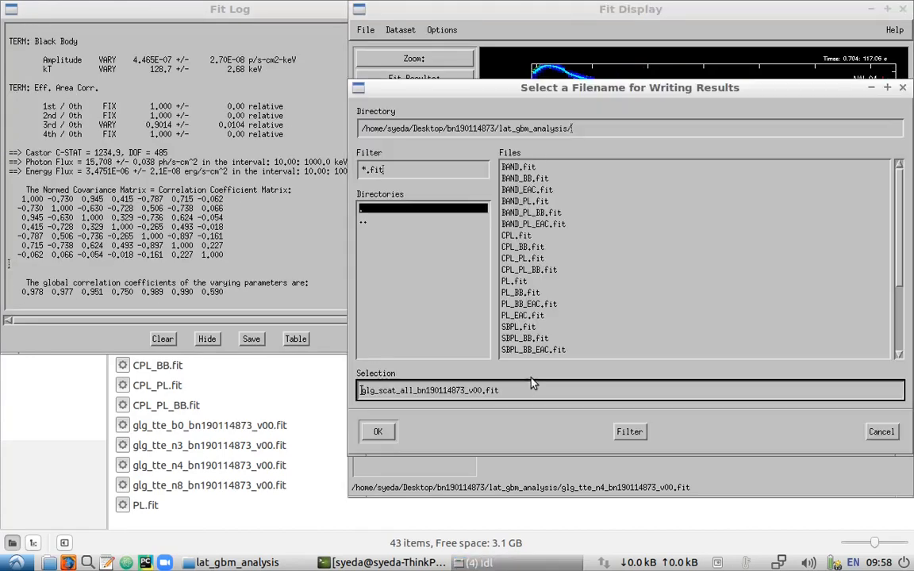
{"action": "left_click_drag", "start_coordinate": [524, 389], "coordinate": [227, 402]}
{"action": "type", "text": "BAND_BB_EAC.fit"}
Add Power Law to the Band, Black Body and Eff. Area Corr. model and fit all datasets
{"action": "left_click", "coordinate": [409, 118]}
{"action": "left_click", "coordinate": [516, 135]}
{"action": "left_click", "coordinate": [398, 354]}
{"action": "left_click", "coordinate": [67, 44]}
{"action": "left_click", "coordinate": [35, 343]}
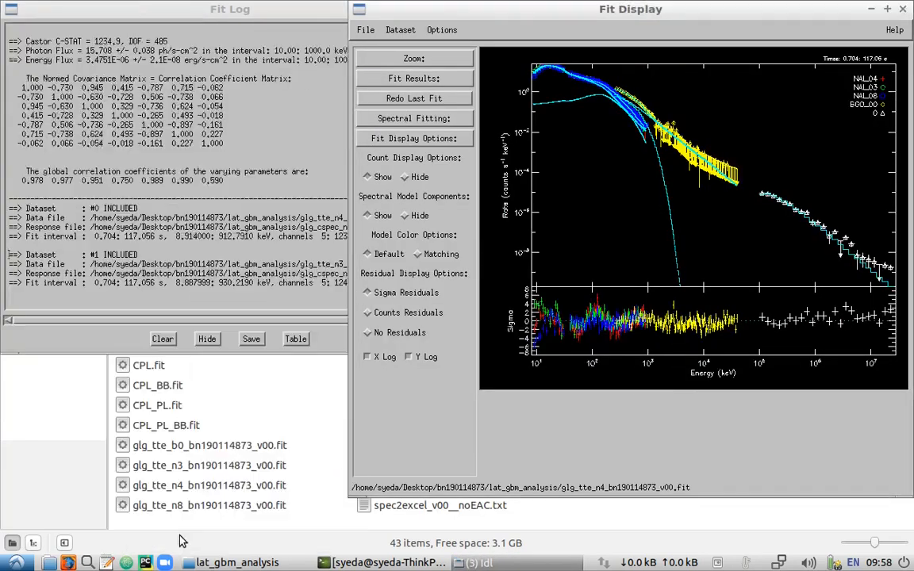
{"action": "left_click", "coordinate": [414, 78]}
Refit Power Law, Band's GRB and Black Body from default values, with an edited kT start value and the 3rd / 0th factor varying
{"action": "left_click", "coordinate": [420, 118]}
{"action": "left_click", "coordinate": [515, 134]}
{"action": "left_click", "coordinate": [398, 354]}
{"action": "left_click", "coordinate": [33, 341]}
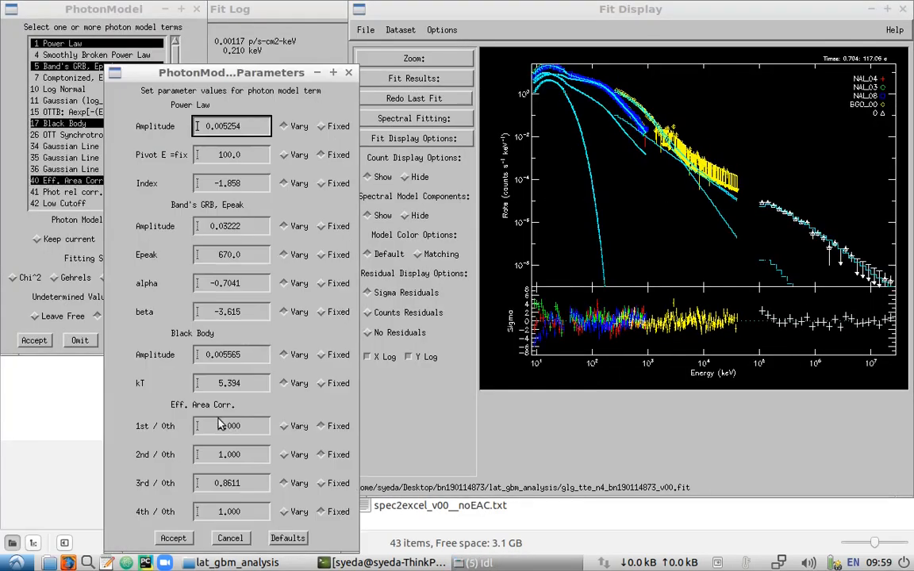
{"action": "left_click", "coordinate": [289, 539]}
{"action": "left_click", "coordinate": [220, 384]}
{"action": "left_click", "coordinate": [291, 484]}
{"action": "left_click", "coordinate": [181, 538]}
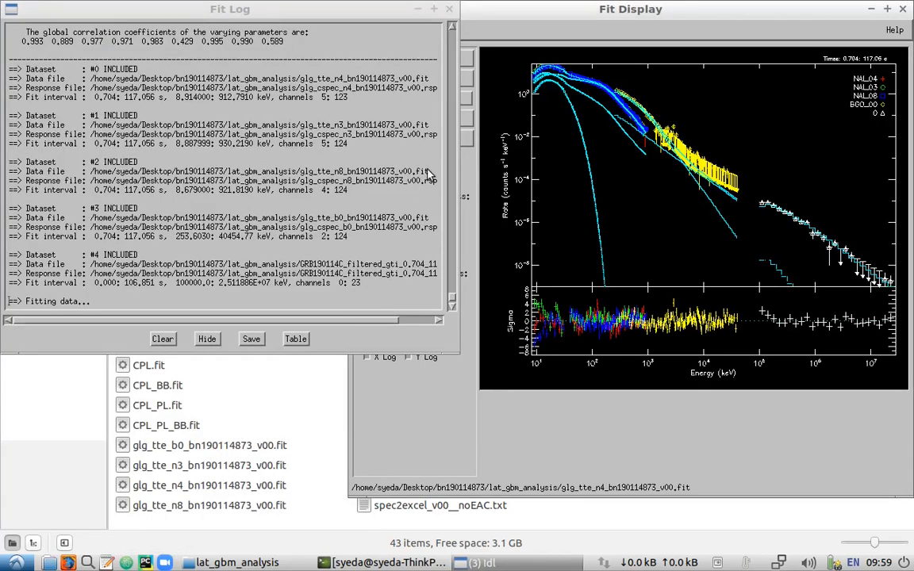
Write the Power Law, Band and Black Body fit results to BAND_PL_BB_EAC.fit
{"action": "left_click", "coordinate": [420, 78]}
{"action": "left_click", "coordinate": [507, 113]}
{"action": "left_click_drag", "start_coordinate": [512, 389], "coordinate": [255, 411]}
{"action": "type", "text": "BAND_PL_BB_EAC.fit"}
{"action": "key", "text": "Return"}
Display the Power Law, Band and Black Body fit as a Nu Fnu spectrum
{"action": "left_click", "coordinate": [413, 139]}
{"action": "left_click", "coordinate": [516, 200]}
{"action": "left_click", "coordinate": [417, 78]}
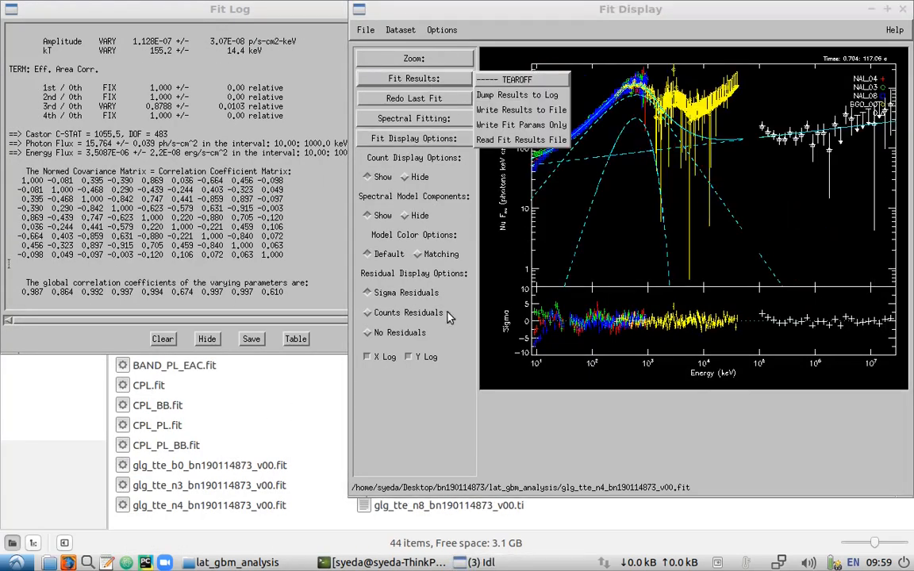
Fit all datasets with Comptonized, Epeak plus Eff. Area Corr., with the 3rd / 0th factor varying
{"action": "left_click", "coordinate": [420, 118]}
{"action": "left_click", "coordinate": [516, 135]}
{"action": "left_click", "coordinate": [88, 77]}
{"action": "left_click", "coordinate": [32, 341]}
{"action": "left_click", "coordinate": [176, 490]}
Write the Comptonized fit results to CPL_EAC.fit
{"action": "left_click", "coordinate": [429, 81]}
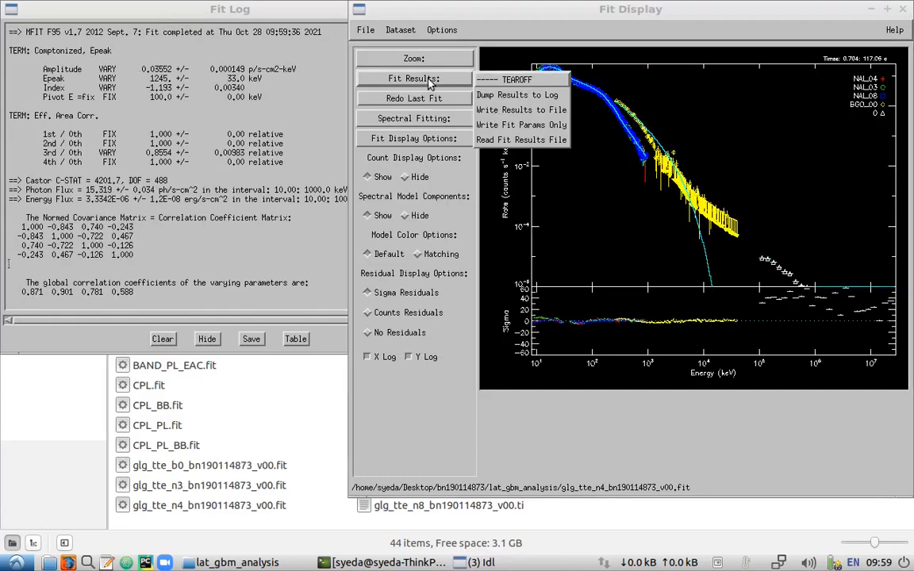
{"action": "left_click", "coordinate": [516, 112]}
{"action": "left_click_drag", "start_coordinate": [511, 389], "coordinate": [237, 406]}
{"action": "type", "text": "CPL_EAC.fit"}
{"action": "key", "text": "Return"}
Add Power Law to the Comptonized model and fit all datasets with the 3rd / 0th factor varying
{"action": "left_click", "coordinate": [416, 118]}
{"action": "left_click", "coordinate": [512, 134]}
{"action": "left_click", "coordinate": [67, 44], "text": "ctrl"}
{"action": "left_click", "coordinate": [35, 340]}
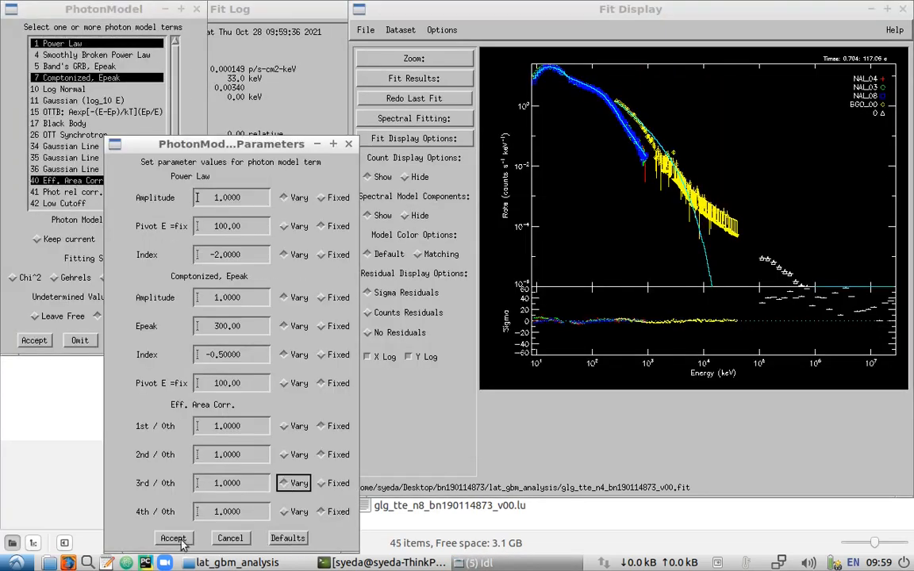
{"action": "left_click", "coordinate": [164, 539]}
Display the Power Law plus Comptonized fit as a Nu Fnu spectrum
{"action": "left_click", "coordinate": [413, 79]}
{"action": "left_click", "coordinate": [414, 139]}
{"action": "left_click", "coordinate": [509, 230]}
Write the Power Law plus Comptonized fit results to CPL_PL_EAC.fit
{"action": "left_click", "coordinate": [414, 79]}
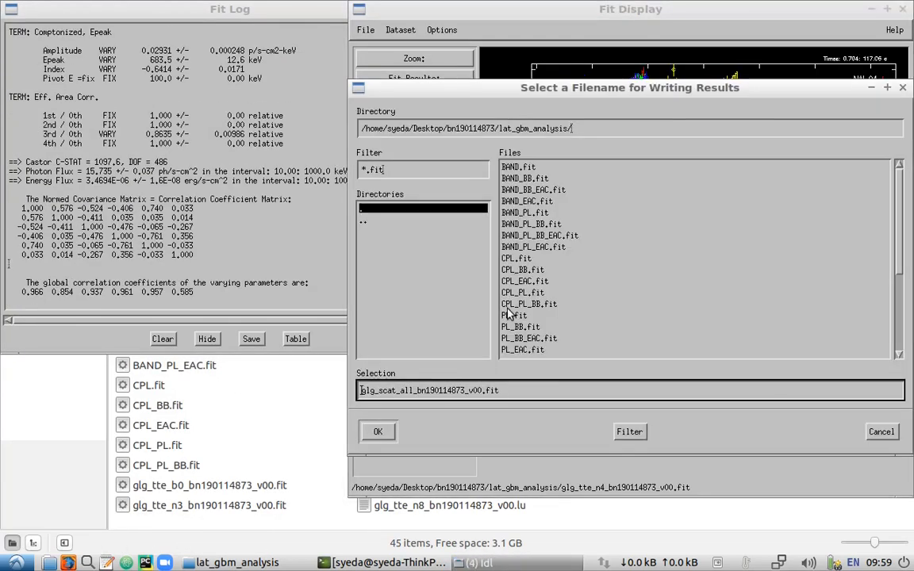
{"action": "left_click_drag", "start_coordinate": [511, 390], "coordinate": [232, 400]}
{"action": "type", "text": "CPL_PL_EAC.fit"}
{"action": "key", "text": "Return"}
Add Black Body to the Power Law, Comptonized and Eff. Area Corr. model and fit all datasets from restored default values
{"action": "left_click", "coordinate": [414, 119]}
{"action": "left_click", "coordinate": [75, 123], "text": "ctrl"}
{"action": "left_click", "coordinate": [34, 341]}
{"action": "left_click", "coordinate": [288, 539]}
{"action": "left_click", "coordinate": [173, 538]}
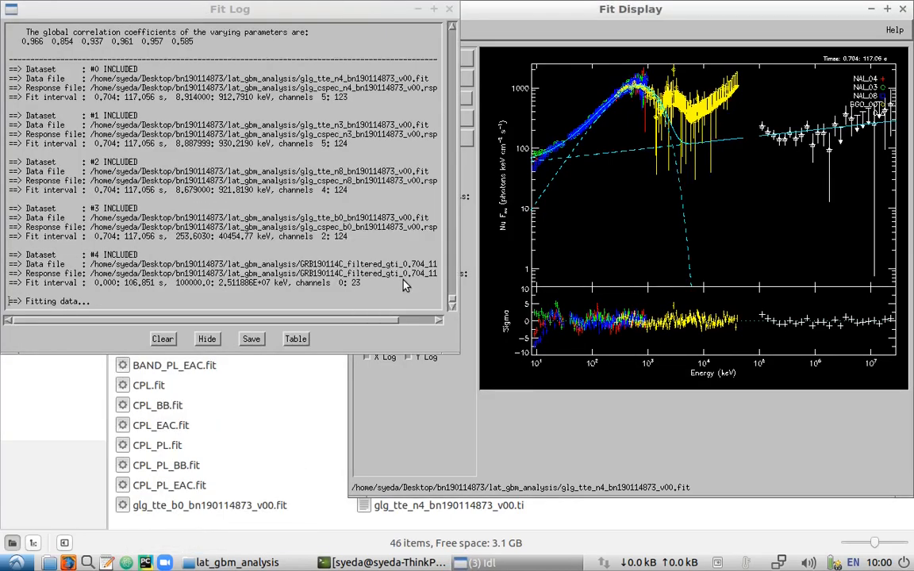
Fit all datasets with Comptonized, Black Body and Eff. Area Corr. from default values, starting kT at 100 and varying the 3rd / 0th factor
{"action": "left_click", "coordinate": [415, 119]}
{"action": "left_click", "coordinate": [512, 134]}
{"action": "left_click", "coordinate": [34, 340]}
{"action": "left_click", "coordinate": [288, 539]}
{"action": "left_click", "coordinate": [291, 482]}
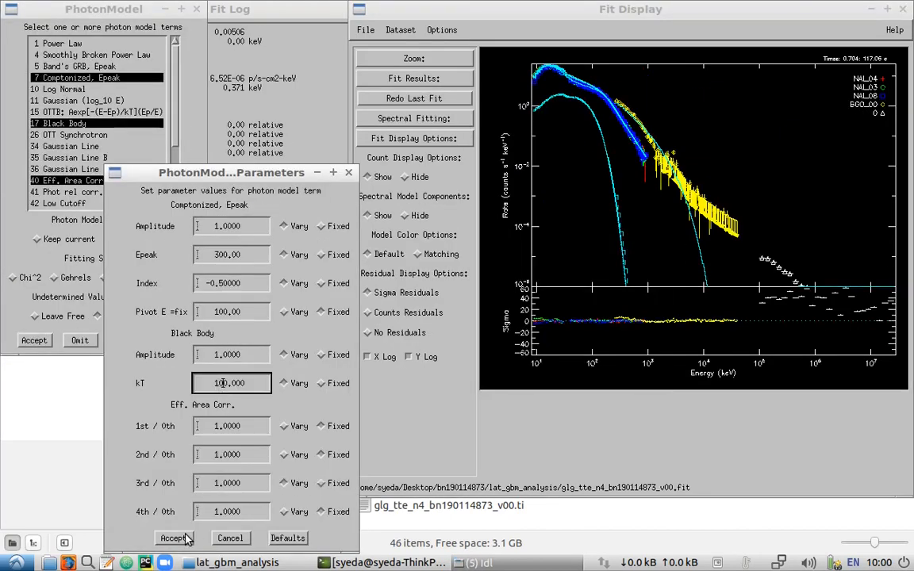
{"action": "left_click", "coordinate": [173, 539]}
Refit the Comptonized plus Black Body model from default values with the 3rd / 0th factor varying and a starting kT of 200
{"action": "left_click", "coordinate": [39, 339]}
{"action": "left_click", "coordinate": [288, 539]}
{"action": "left_click", "coordinate": [291, 482]}
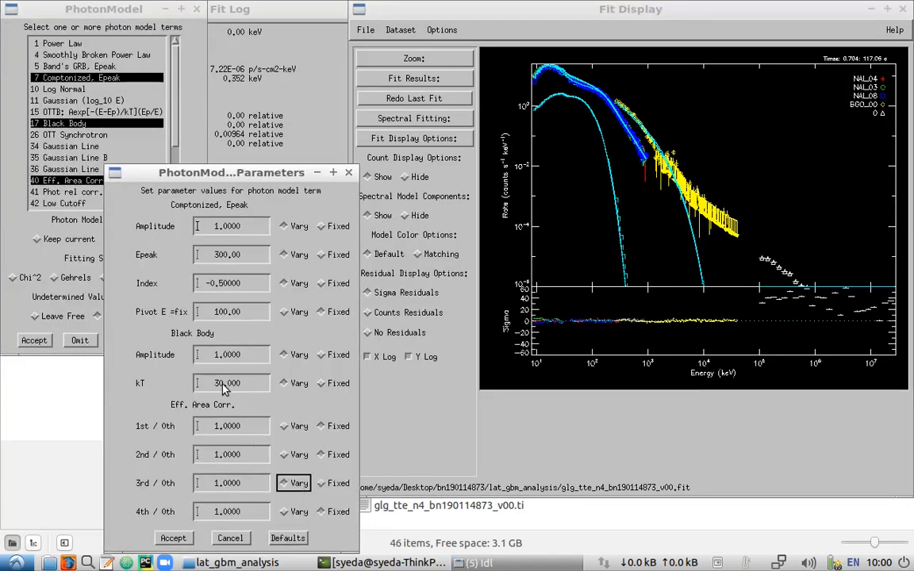
{"action": "left_click", "coordinate": [219, 384]}
{"action": "key", "text": "BackSpace"}
{"action": "type", "text": "20"}
{"action": "left_click", "coordinate": [182, 538]}
Write the Comptonized plus Black Body fit results to CPL_BB_EAC.fit
{"action": "left_click", "coordinate": [437, 79]}
{"action": "left_click", "coordinate": [485, 109]}
{"action": "type", "text": "CPL_BB_EAC.fit"}
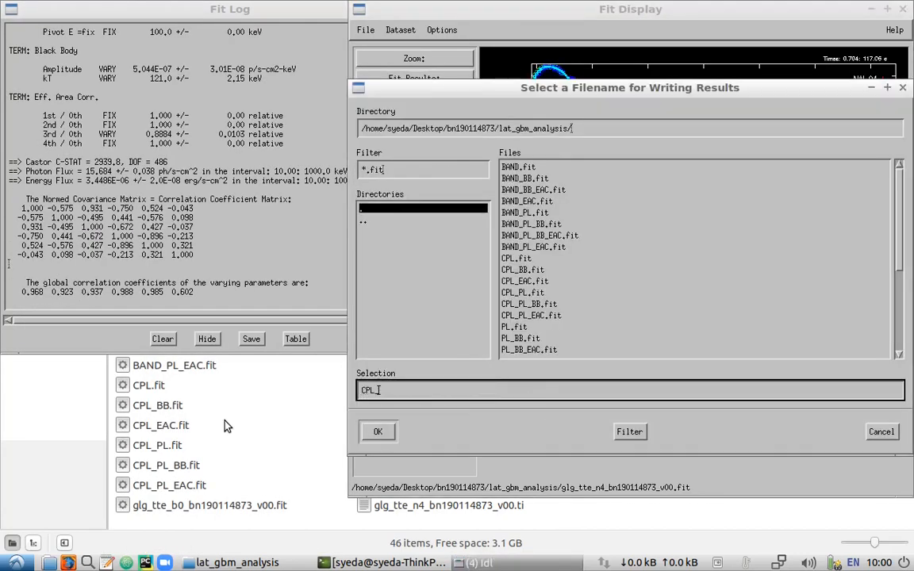
{"action": "key", "text": "Return"}
Add Power Law to the Comptonized, Black Body and Eff. Area Corr. model and fit all datasets from restored default values
{"action": "left_click", "coordinate": [415, 118]}
{"action": "left_click", "coordinate": [512, 134]}
{"action": "left_click", "coordinate": [93, 44], "text": "ctrl"}
{"action": "left_click", "coordinate": [39, 340]}
{"action": "left_click", "coordinate": [284, 540]}
{"action": "left_click", "coordinate": [174, 539]}
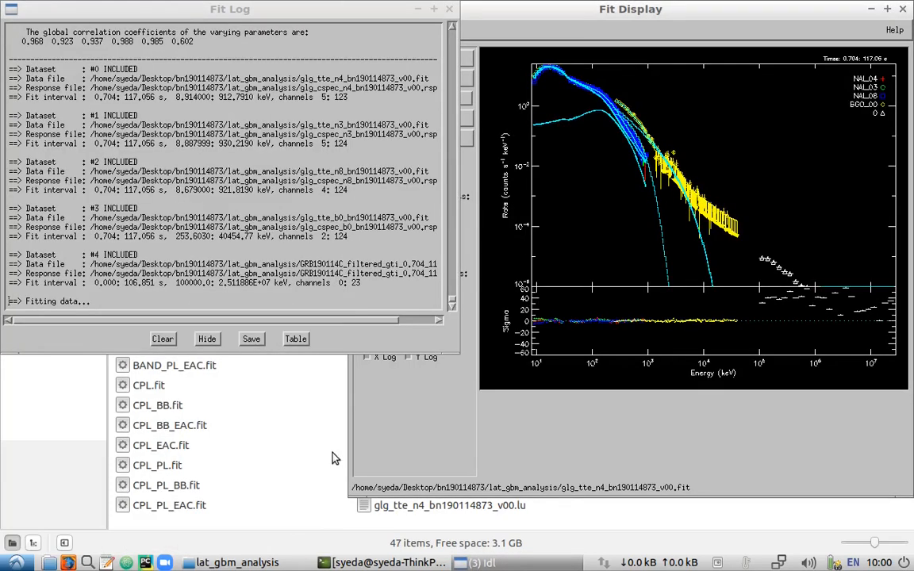
Refit the Power Law, Comptonized and Black Body model from default values with the 3rd / 0th factor varying and a starting kT of 200
{"action": "left_click", "coordinate": [428, 119]}
{"action": "left_click", "coordinate": [512, 134]}
{"action": "left_click", "coordinate": [36, 341]}
{"action": "left_click", "coordinate": [288, 539]}
{"action": "left_click", "coordinate": [219, 384]}
{"action": "key", "text": "BackSpace"}
{"action": "type", "text": "20"}
{"action": "left_click", "coordinate": [174, 539]}
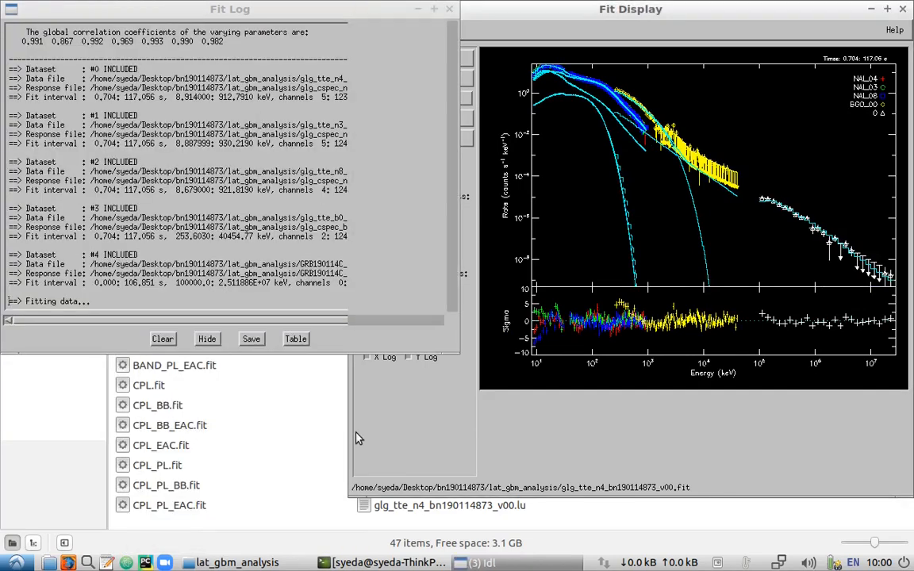
Display the three-component fit as a Nu Fnu spectrum and write its results to CPL_PL_BB_EAC.fit
{"action": "left_click", "coordinate": [447, 137]}
{"action": "left_click", "coordinate": [510, 200]}
{"action": "left_click", "coordinate": [414, 78]}
{"action": "left_click", "coordinate": [485, 110]}
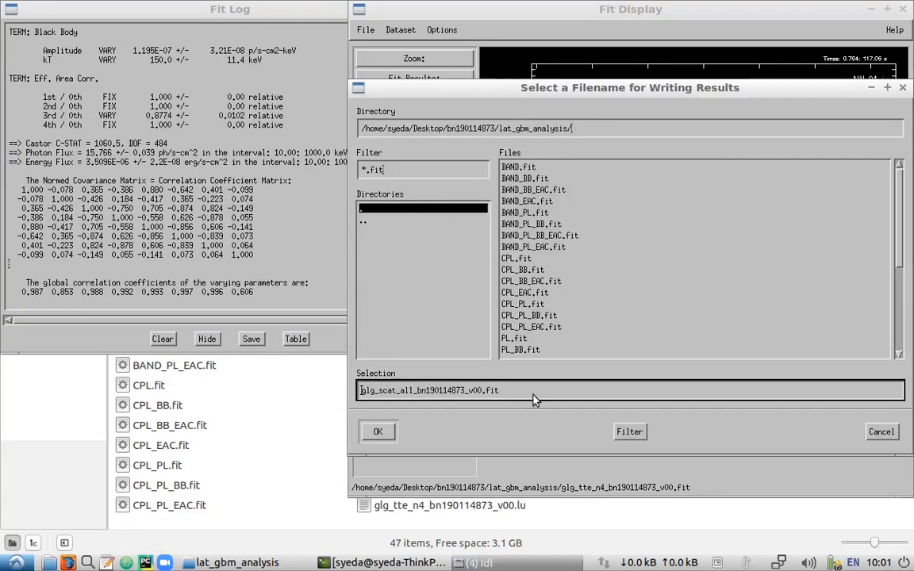
{"action": "left_click_drag", "start_coordinate": [534, 395], "coordinate": [203, 394]}
{"action": "type", "text": "CPL_PL_BB_EAC.fit"}
{"action": "key", "text": "Return"}
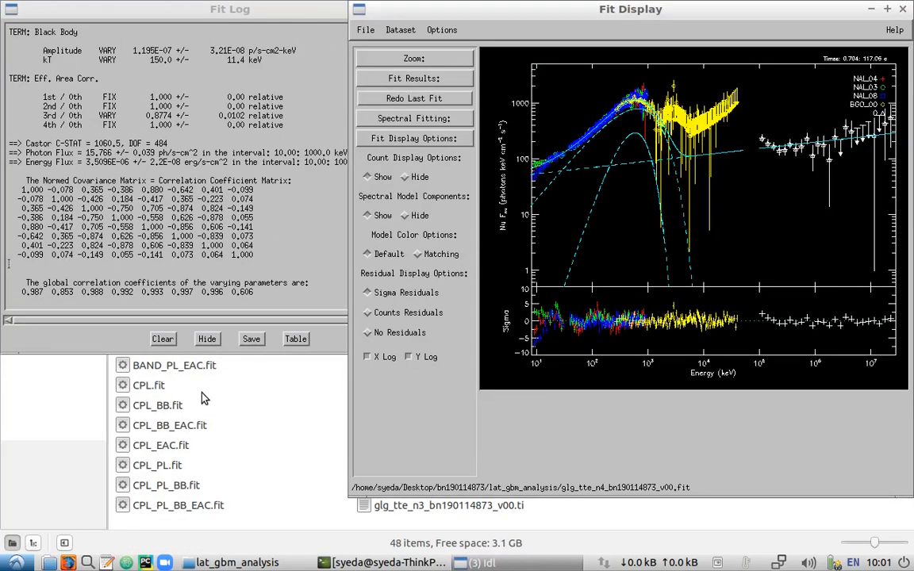
Save the fit log as fitresults_EAC.txt in the lat_gbm_analysis folder
{"action": "left_click", "coordinate": [310, 273]}
{"action": "left_click", "coordinate": [238, 292]}
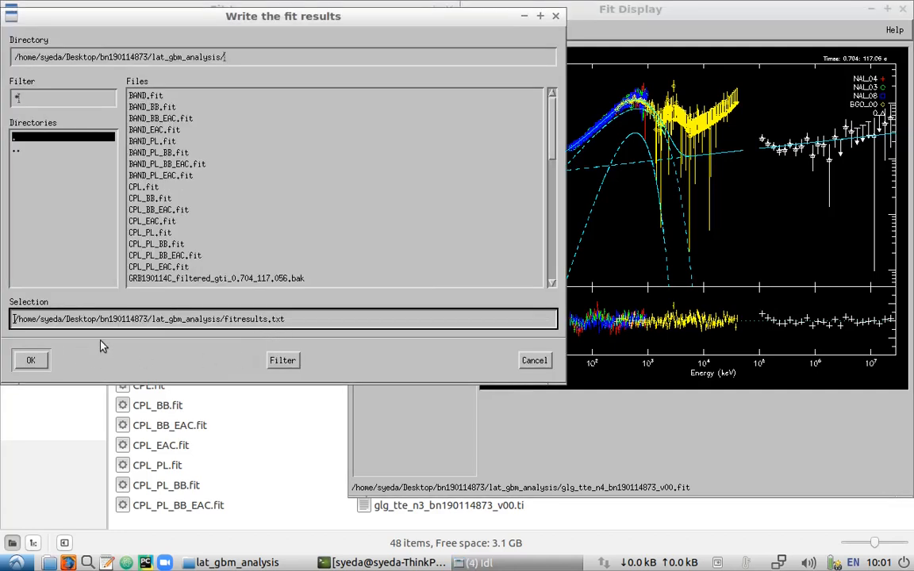
{"action": "left_click", "coordinate": [269, 320]}
{"action": "type", "text": "_EAC"}
{"action": "key", "text": "Return"}
Open the table of fit results, show its GRB Name and Amplitude columns and hide the Data column
{"action": "left_click", "coordinate": [297, 340]}
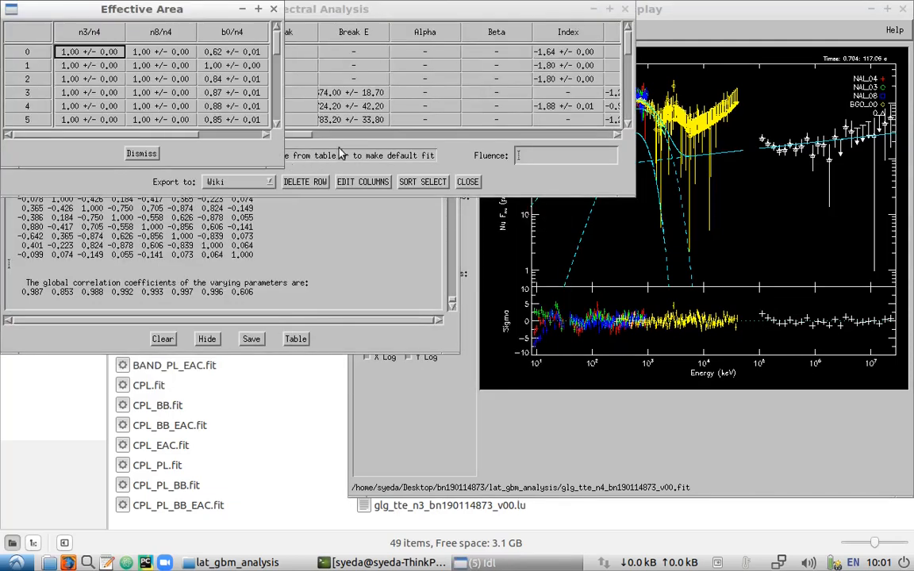
{"action": "left_click", "coordinate": [362, 182]}
{"action": "left_click", "coordinate": [25, 93]}
{"action": "left_click", "coordinate": [28, 113]}
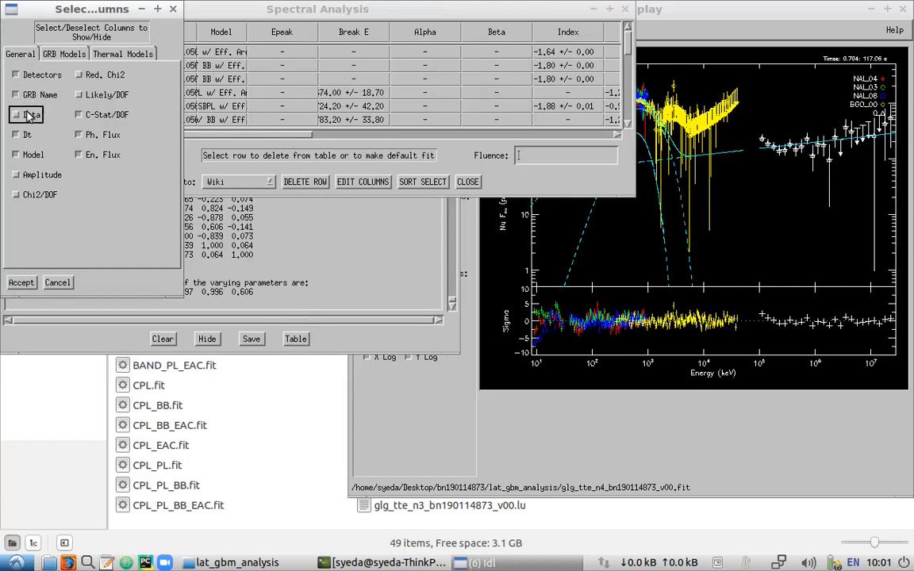
{"action": "left_click", "coordinate": [17, 175]}
{"action": "left_click", "coordinate": [22, 283]}
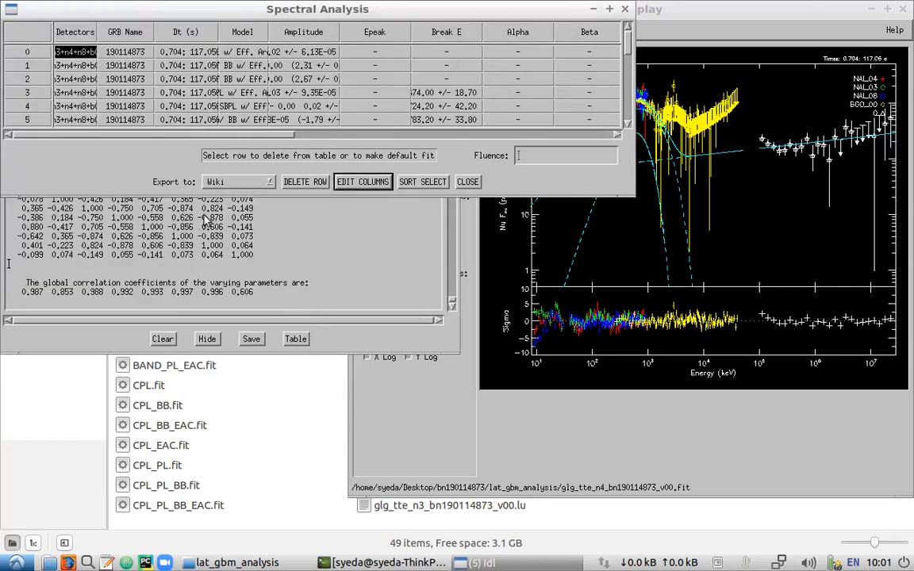
Export the fit results table to Excel format, adding an EAC suffix to the spec2excel_v01.txt file name, and close the table
{"action": "left_click", "coordinate": [242, 181]}
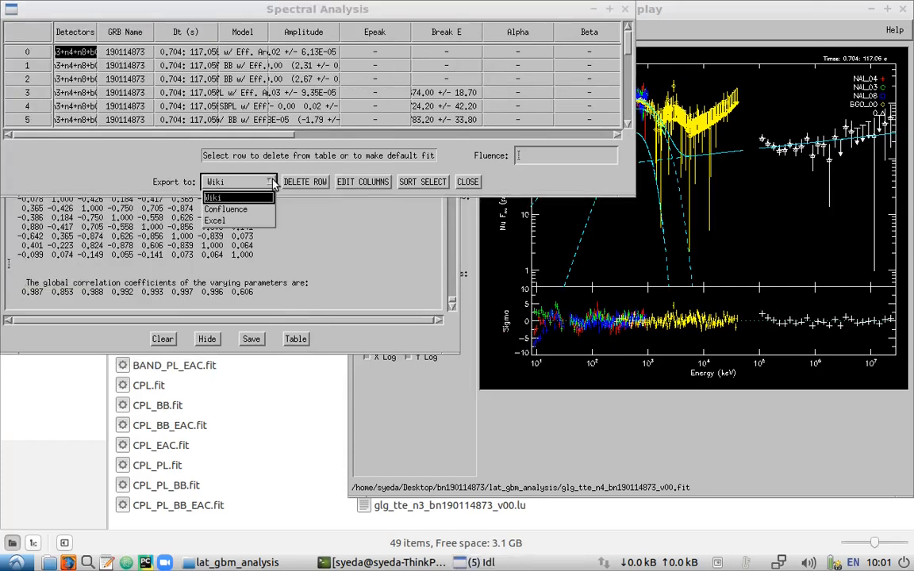
{"action": "left_click", "coordinate": [244, 221]}
{"action": "key", "text": "Return"}
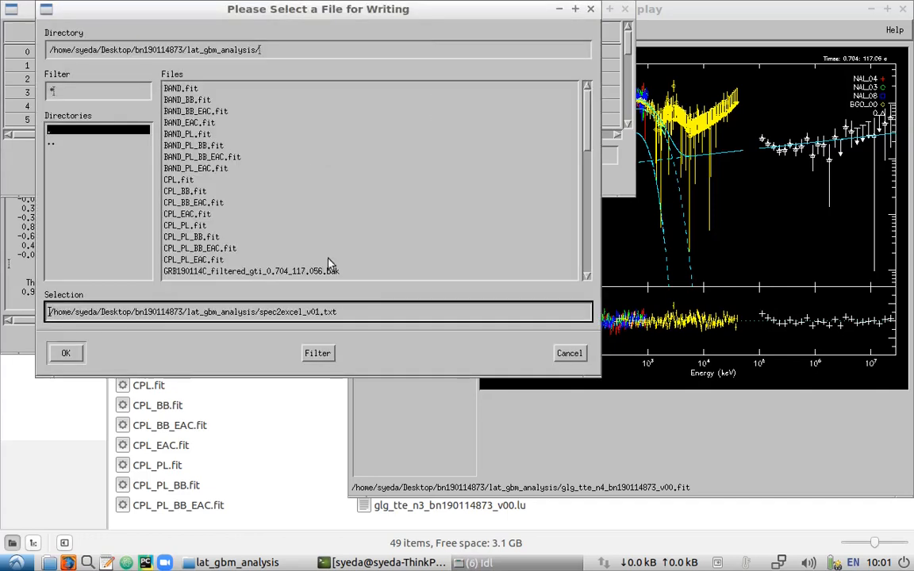
{"action": "left_click", "coordinate": [321, 314]}
{"action": "type", "text": "__EAC"}
{"action": "left_click", "coordinate": [66, 354]}
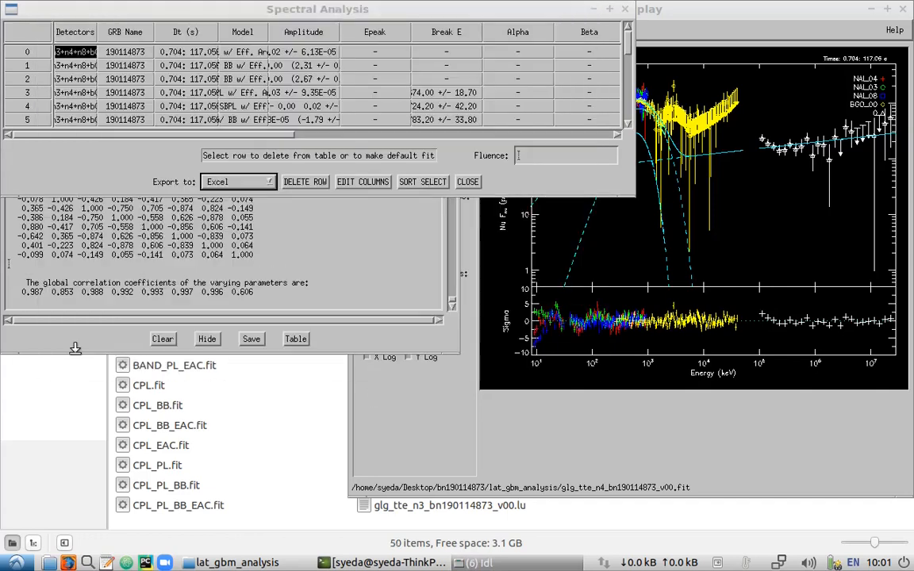
{"action": "left_click", "coordinate": [460, 186]}
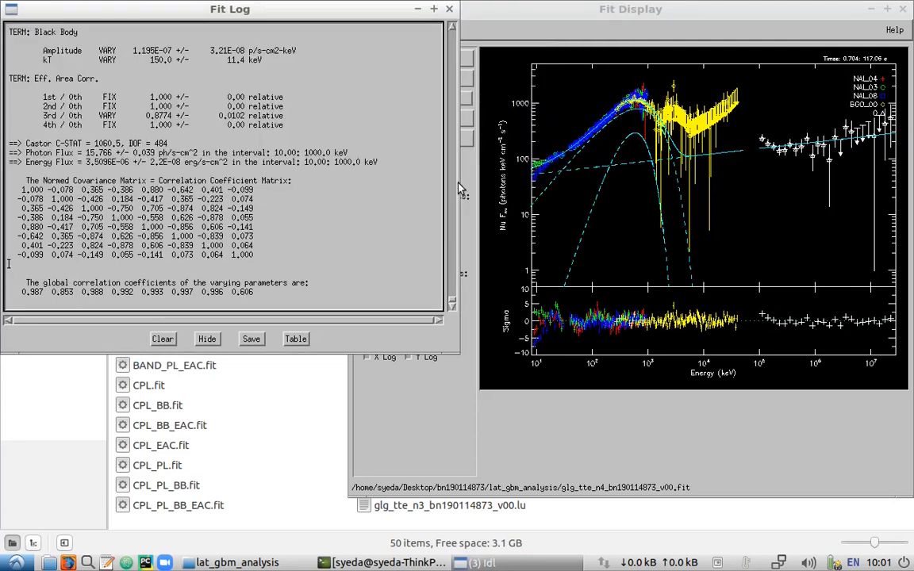